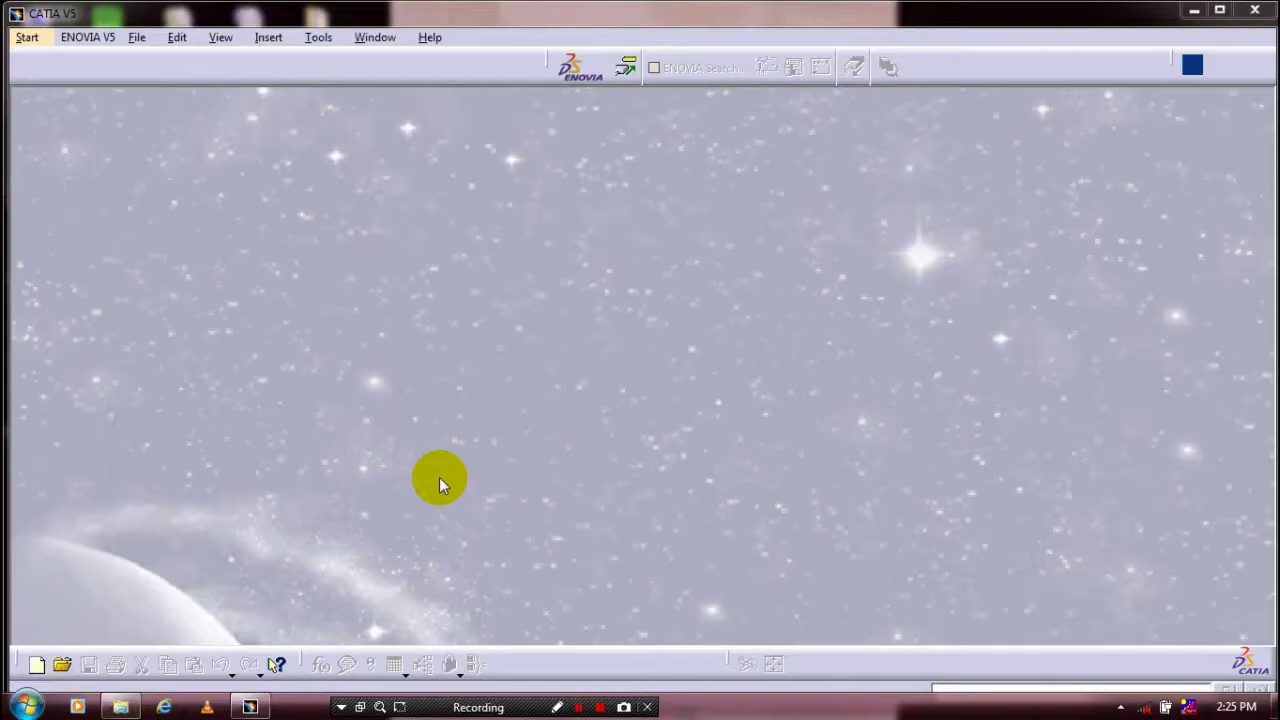
Step: Start a new product in the Assembly Design workbench and insert the existing "engine block" part into it
left_click(28, 36)
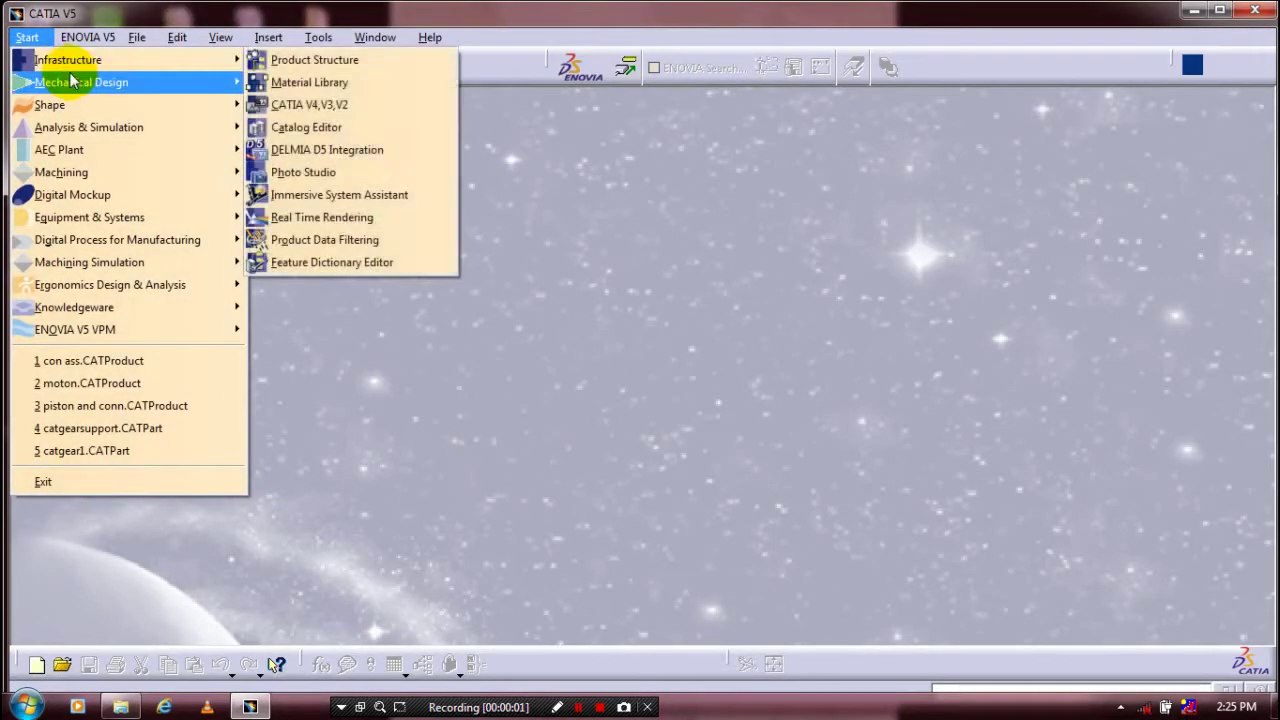
mouse_move(200, 82)
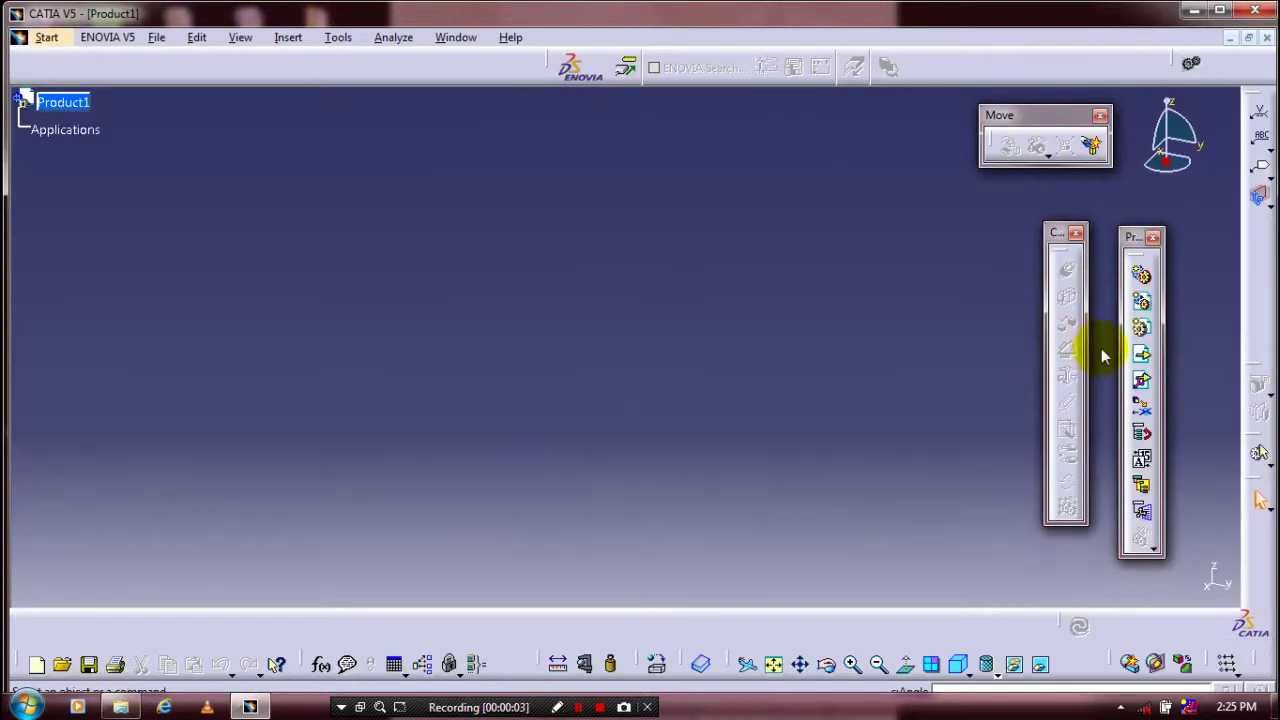
left_click(1141, 355)
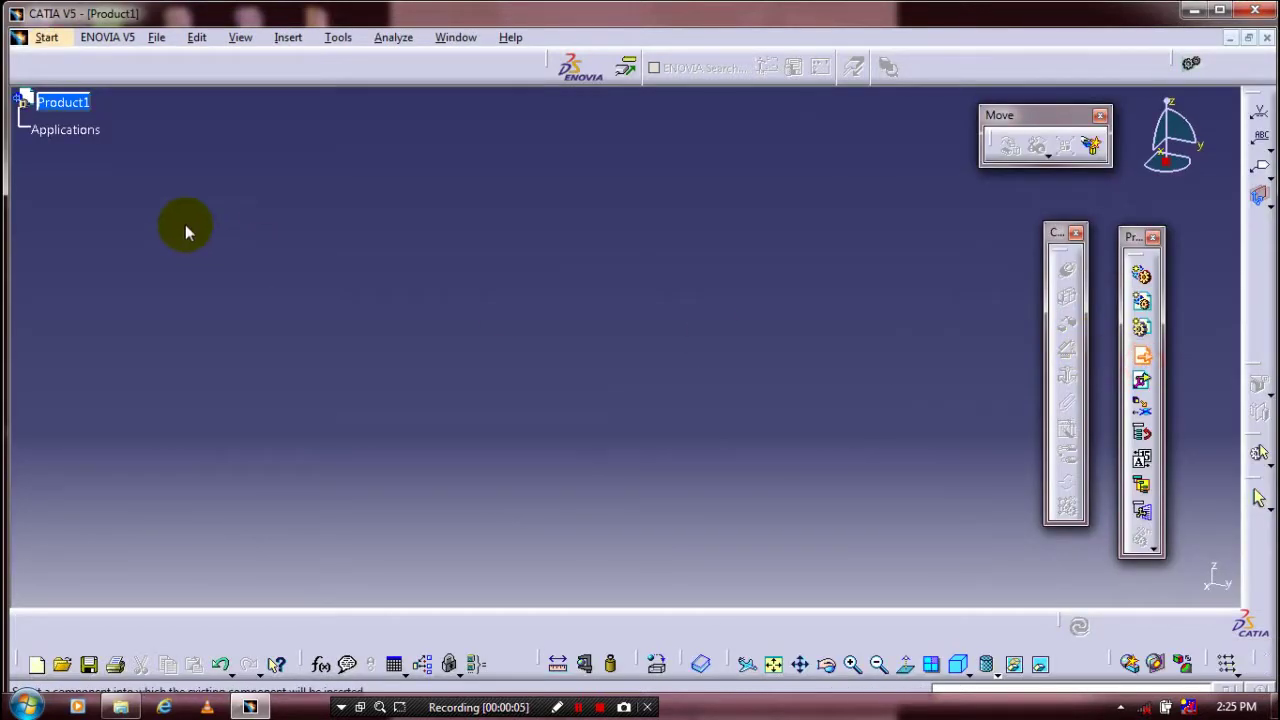
left_click(63, 102)
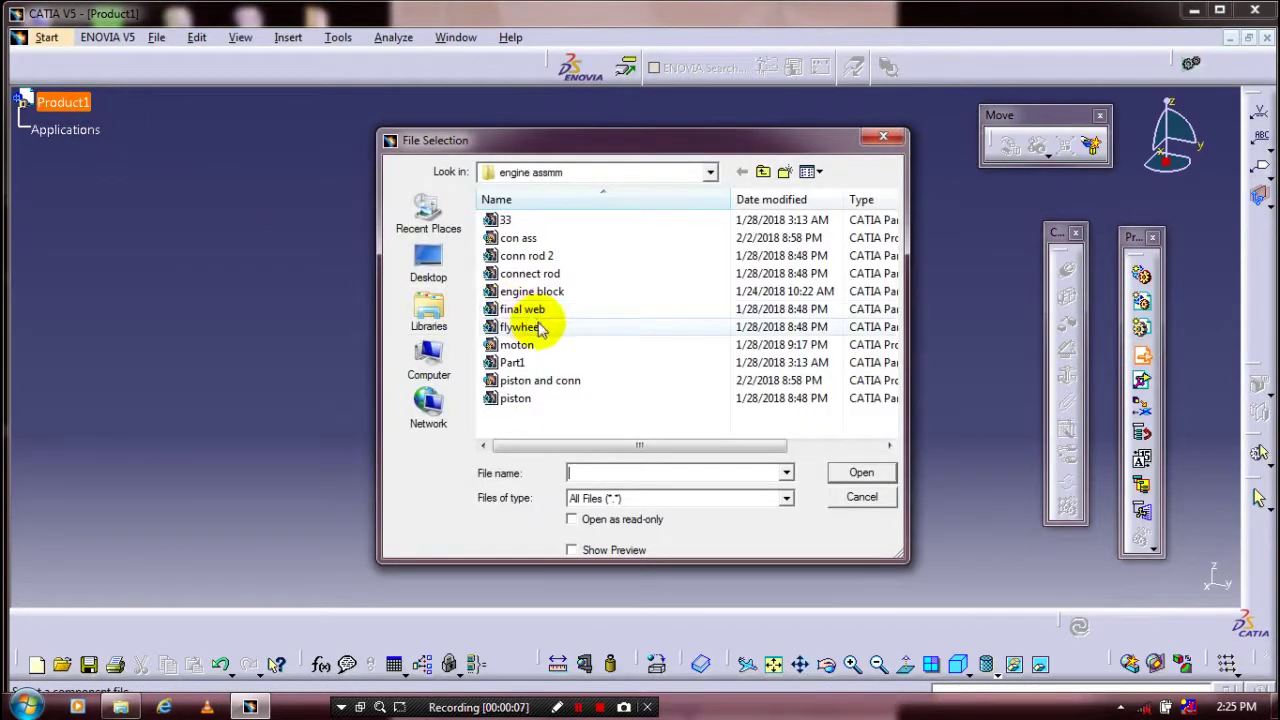
left_click(574, 292)
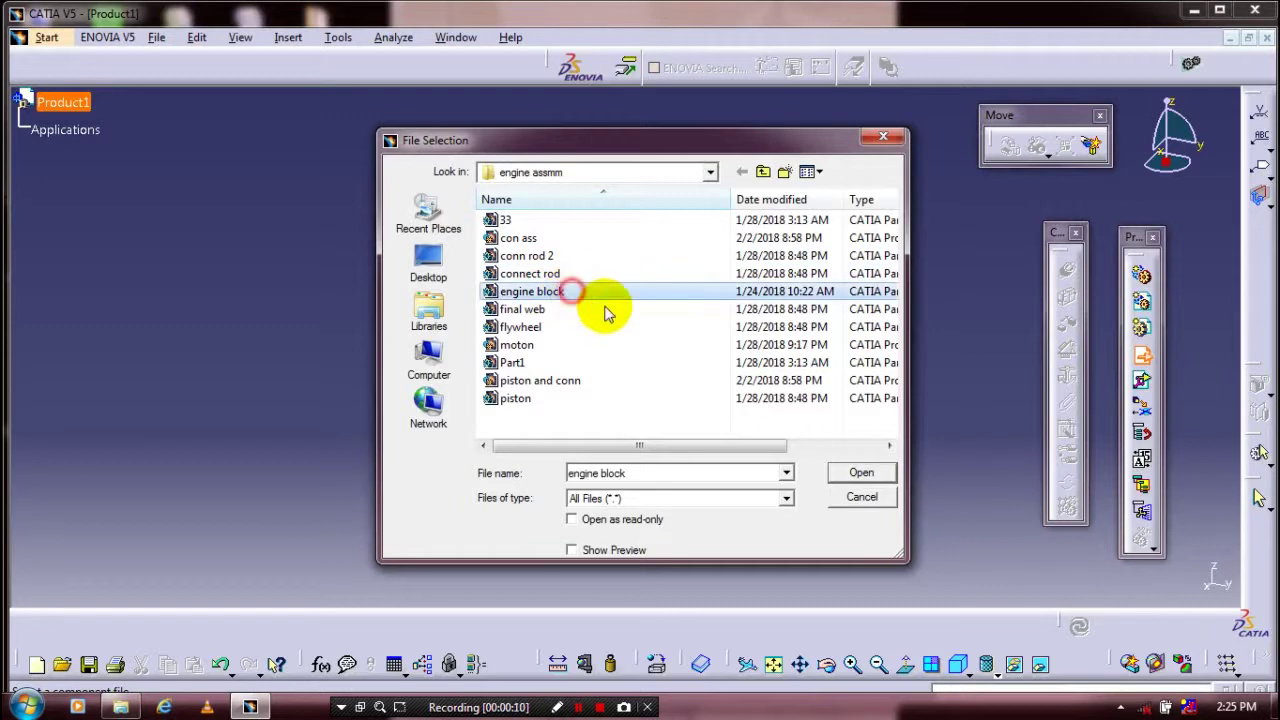
left_click(866, 474)
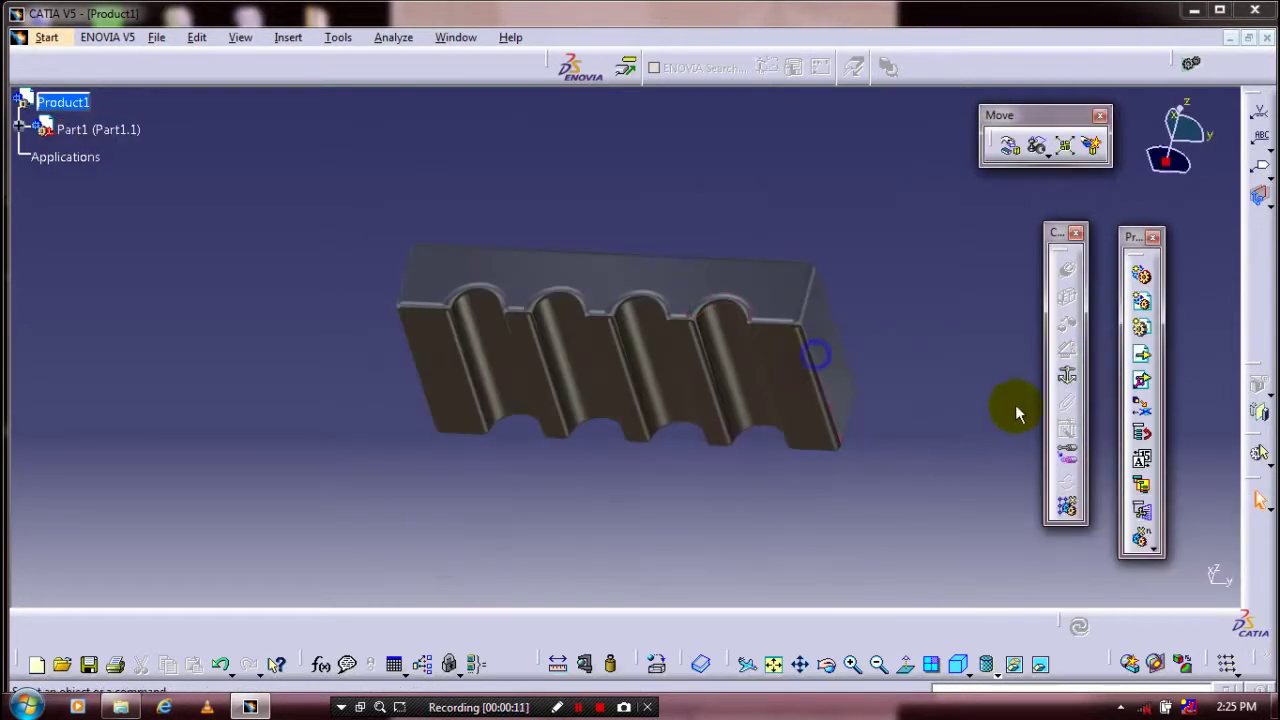
Step: Fix the engine block in place and insert the existing piston part into the top-level product
left_click(1065, 373)
left_click(808, 380)
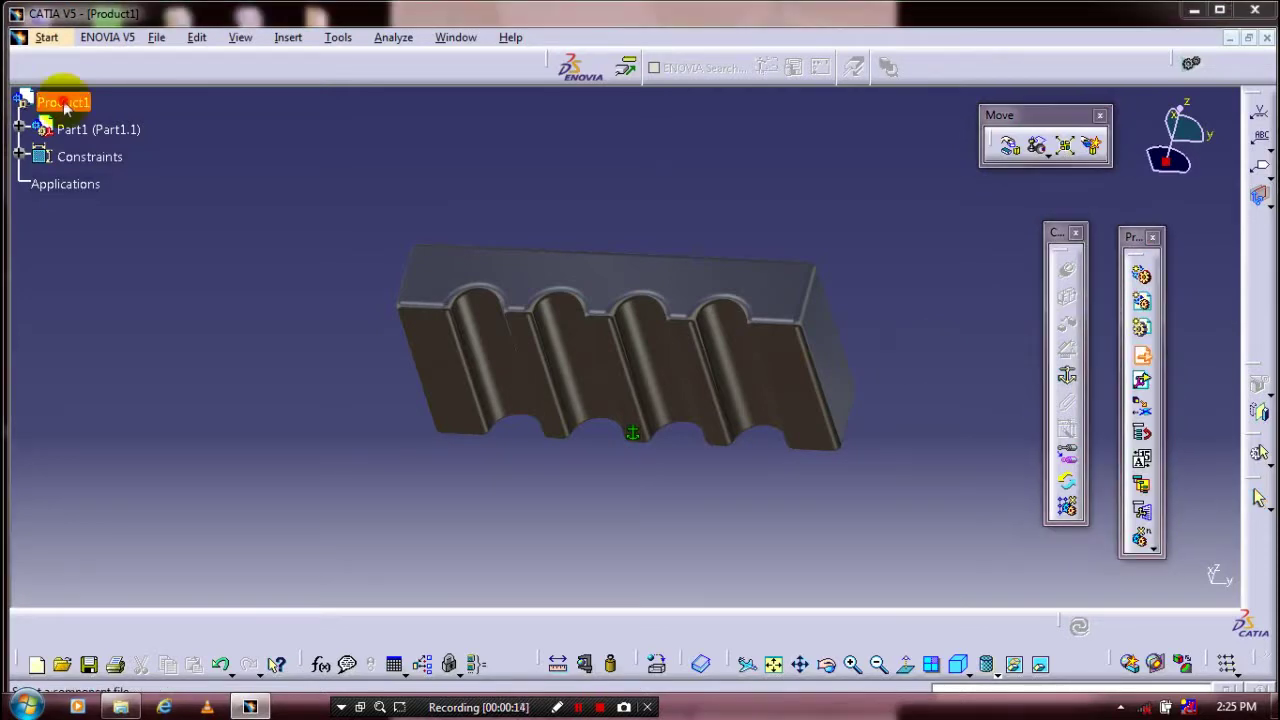
left_click(1141, 355)
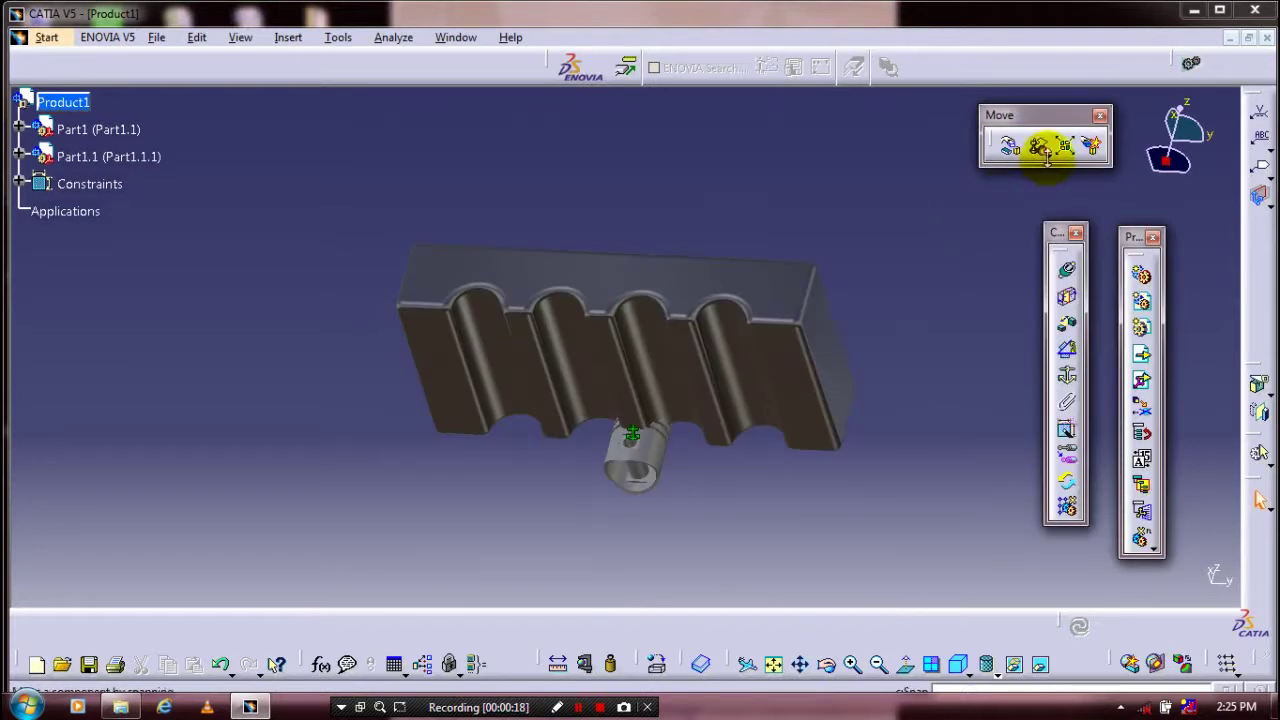
Step: Snap the piston's axis onto the axis of the engine block's first cylinder bore
left_click(1040, 147)
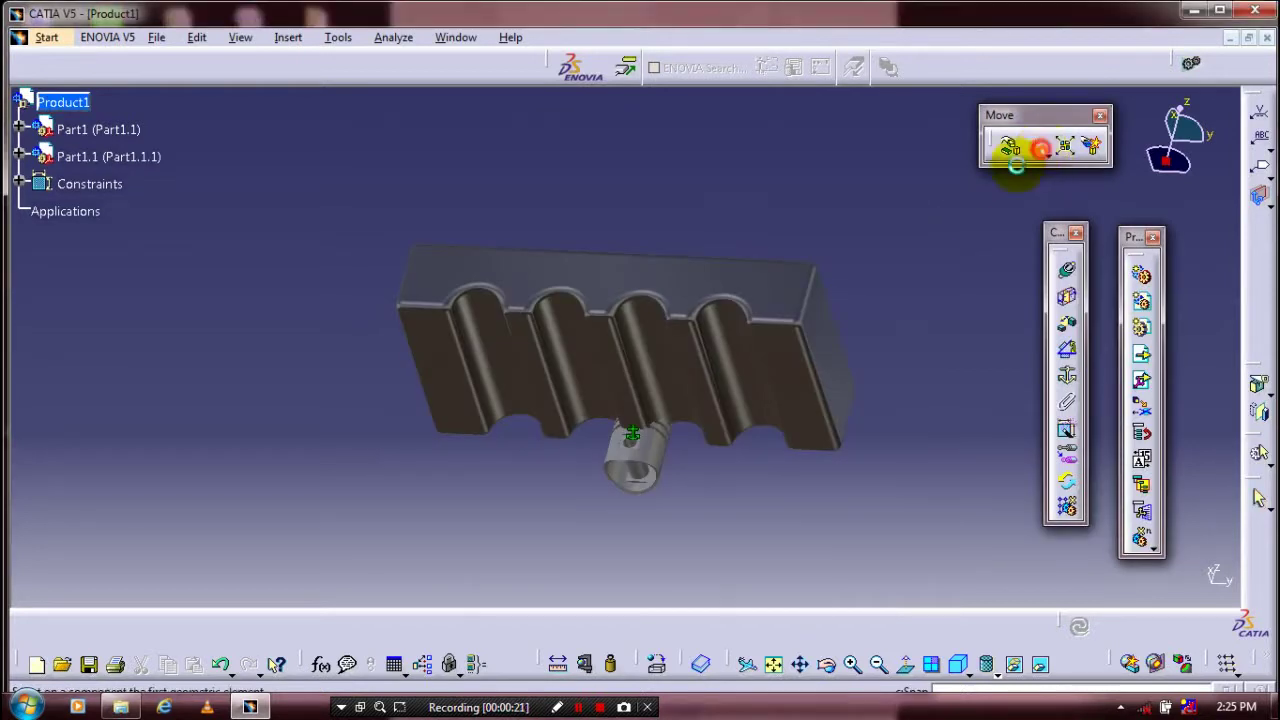
left_click(662, 453)
left_click(512, 410)
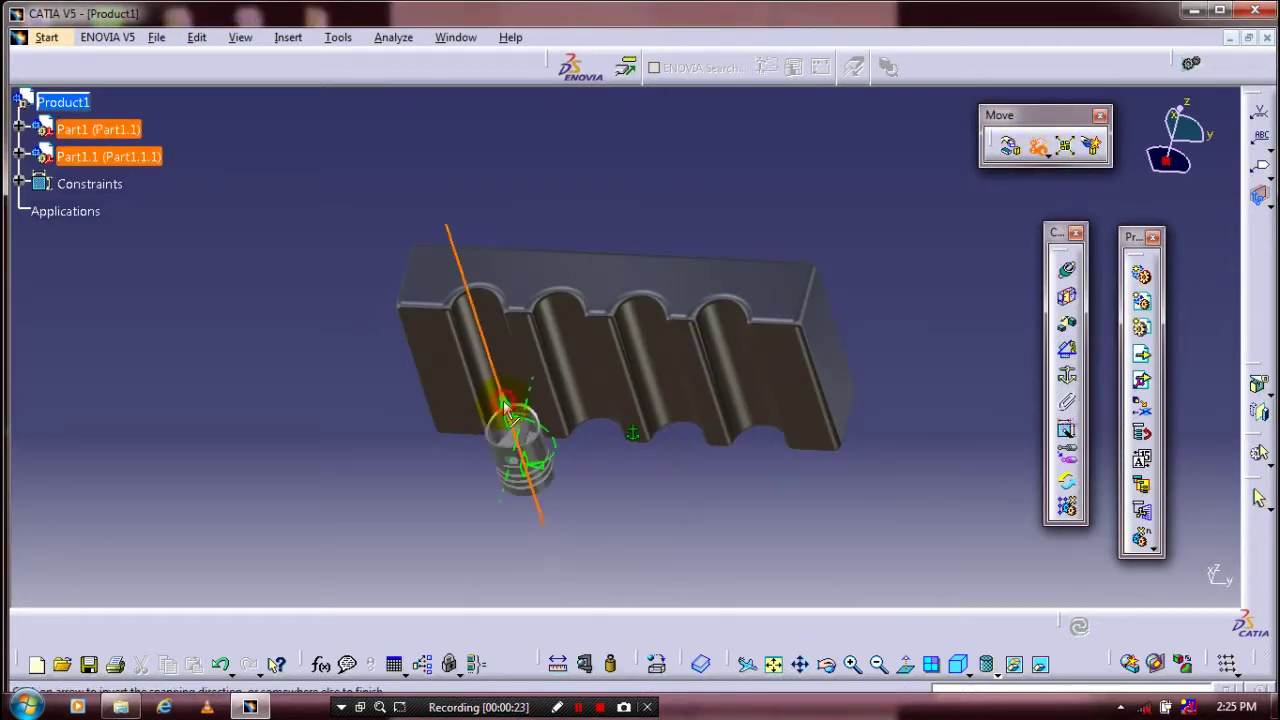
left_click(590, 507)
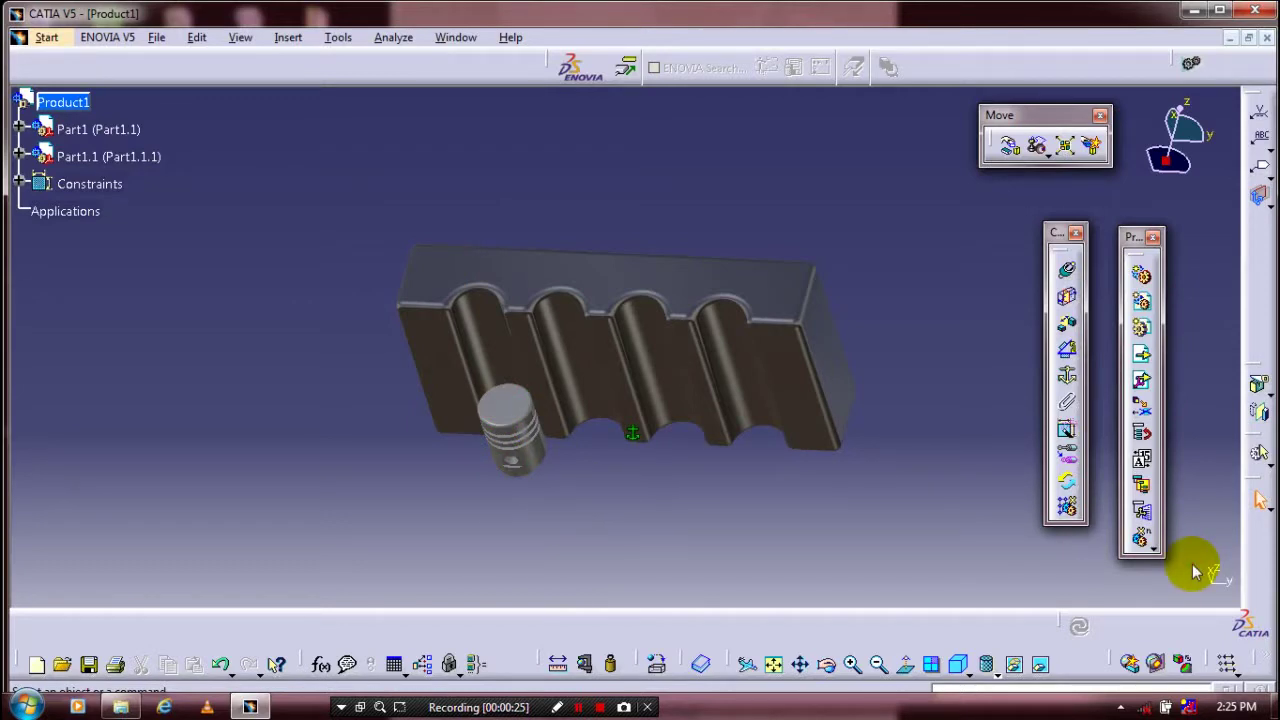
Step: Multi-instantiate the piston with 3 new instances at 26 mm spacing along the Y axis
left_click(1153, 549)
left_click(1205, 568)
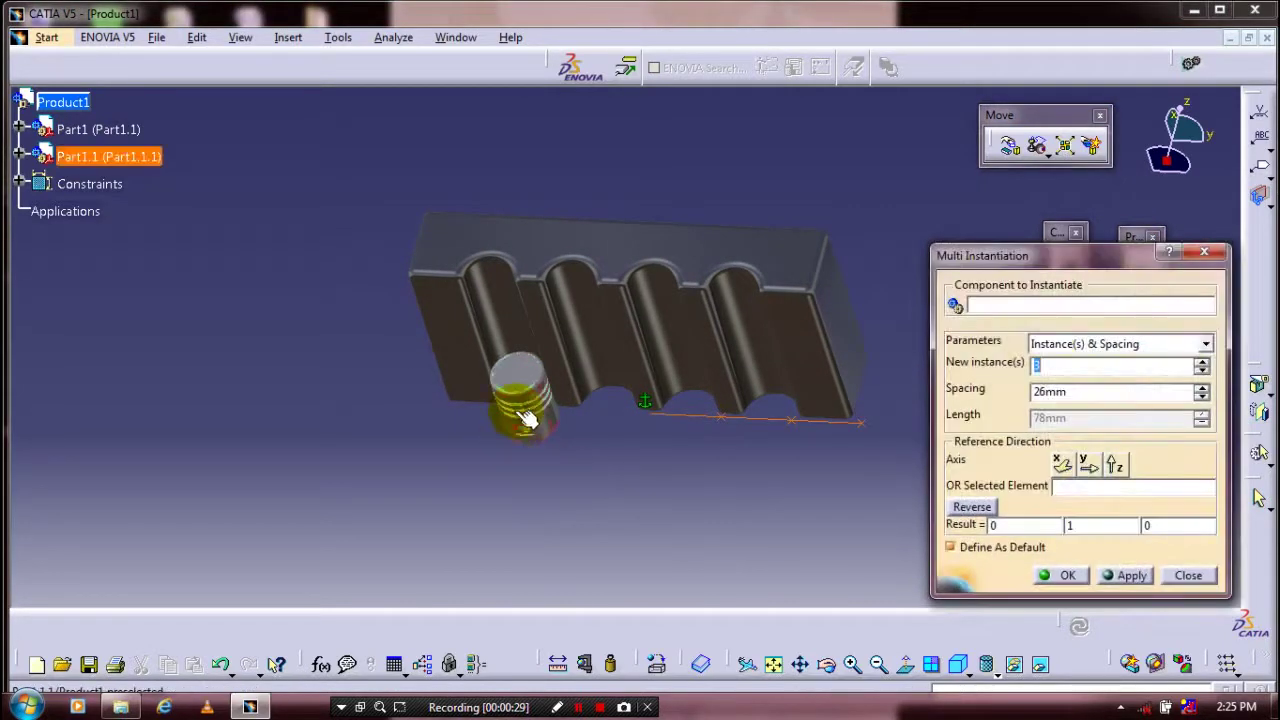
left_click(1108, 462)
left_click(1060, 575)
left_click(766, 551)
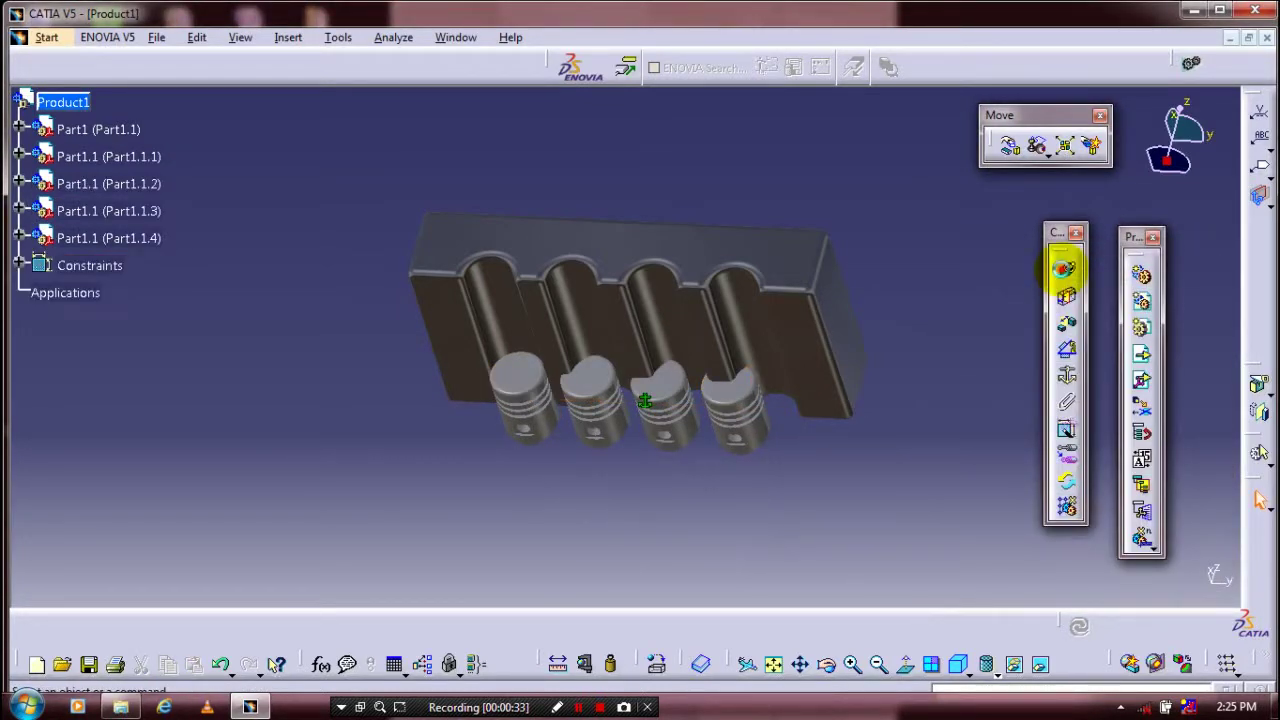
Step: Add coincidence constraints aligning the axes of the first and second pistons with their matching cylinder bores
left_click(1063, 268)
left_click(536, 418)
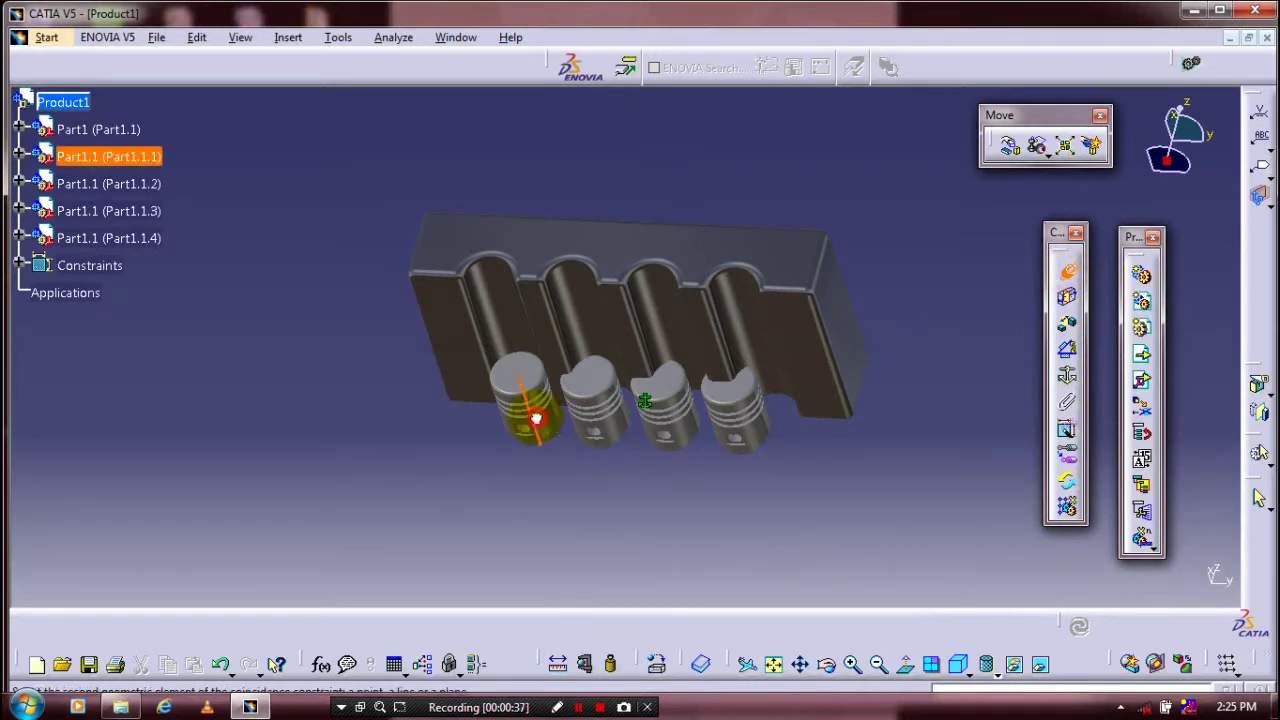
left_click(534, 416)
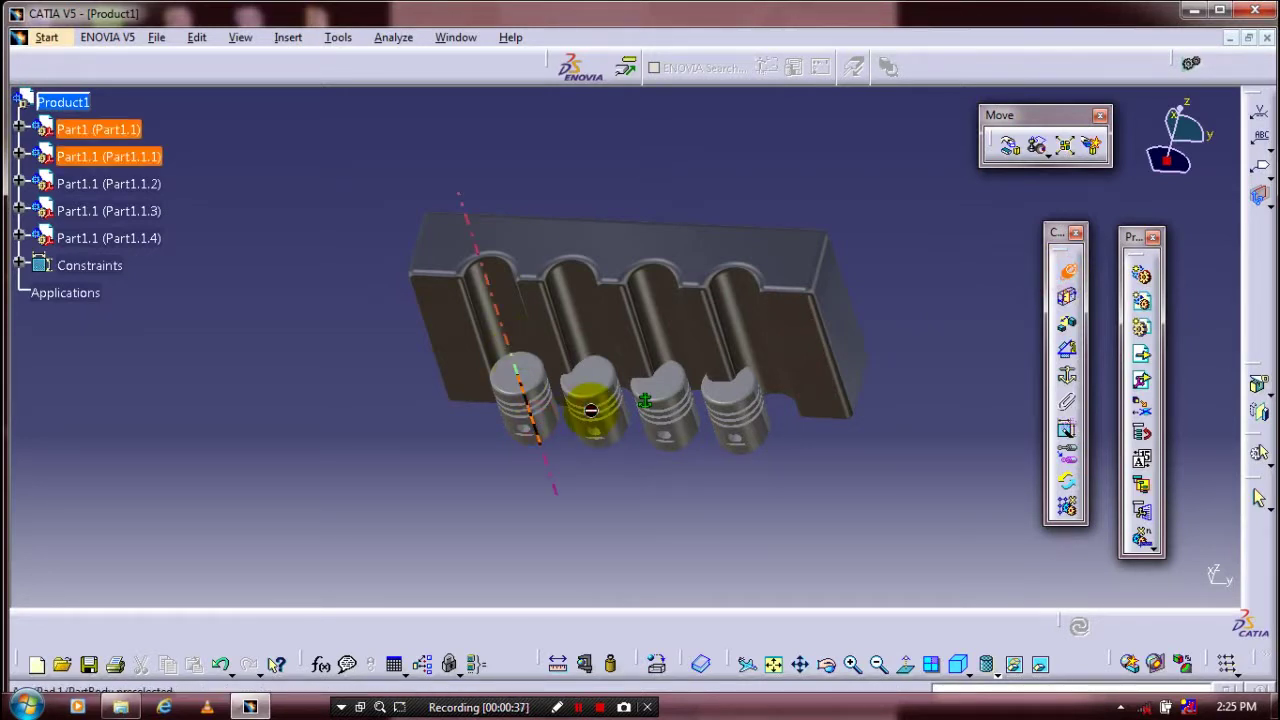
left_click(595, 405)
left_click(597, 360)
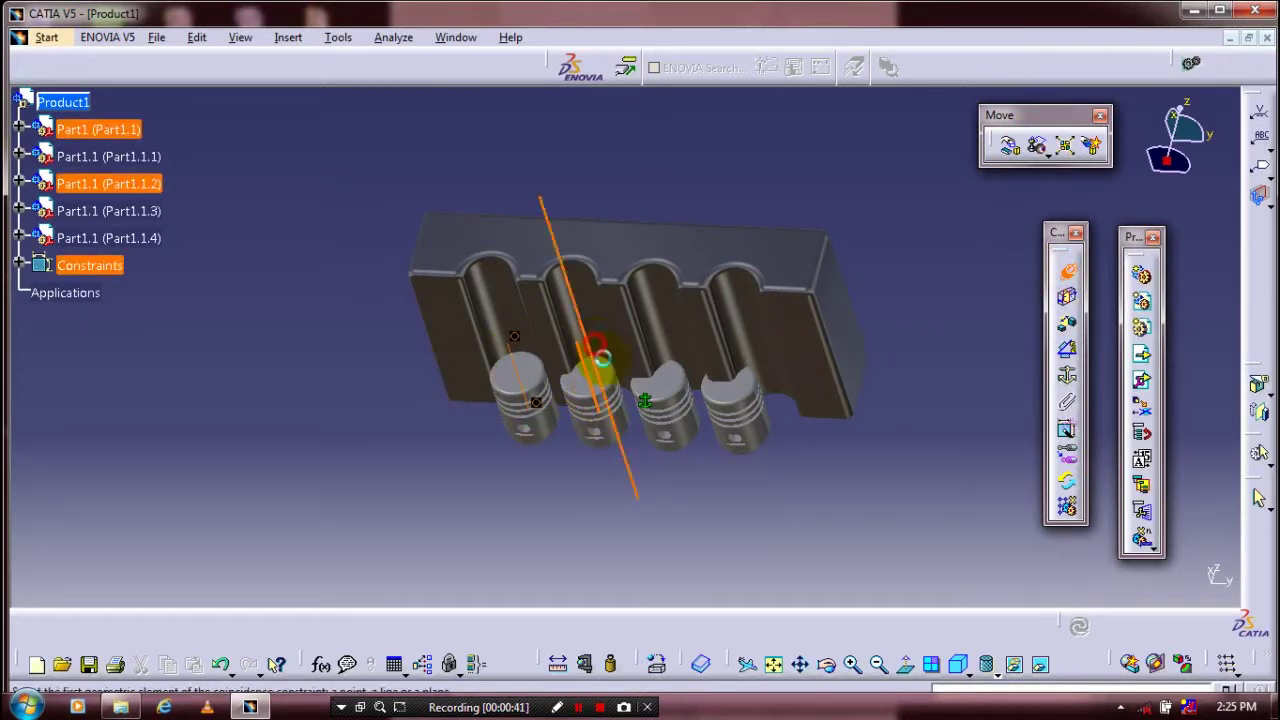
Step: Add coincidence constraints aligning the axes of the third and fourth pistons with their matching cylinder bores
left_click(671, 416)
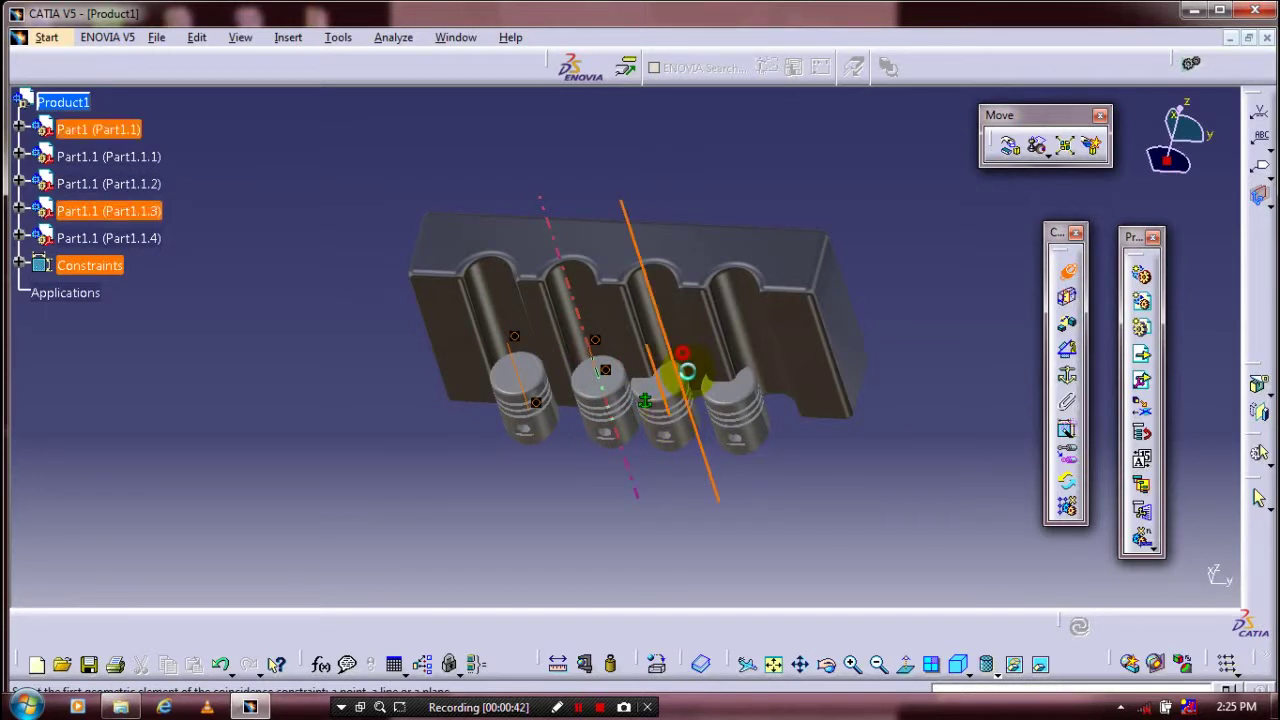
left_click(679, 364)
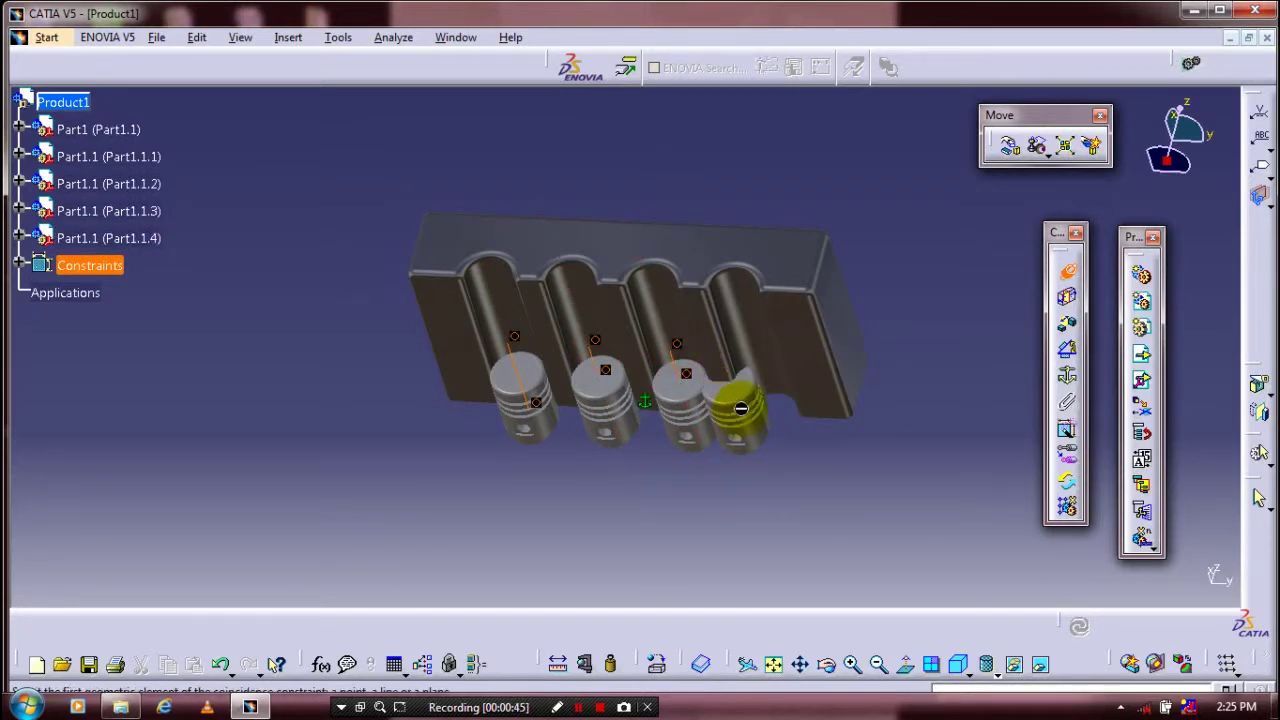
left_click(740, 410)
left_click(752, 378)
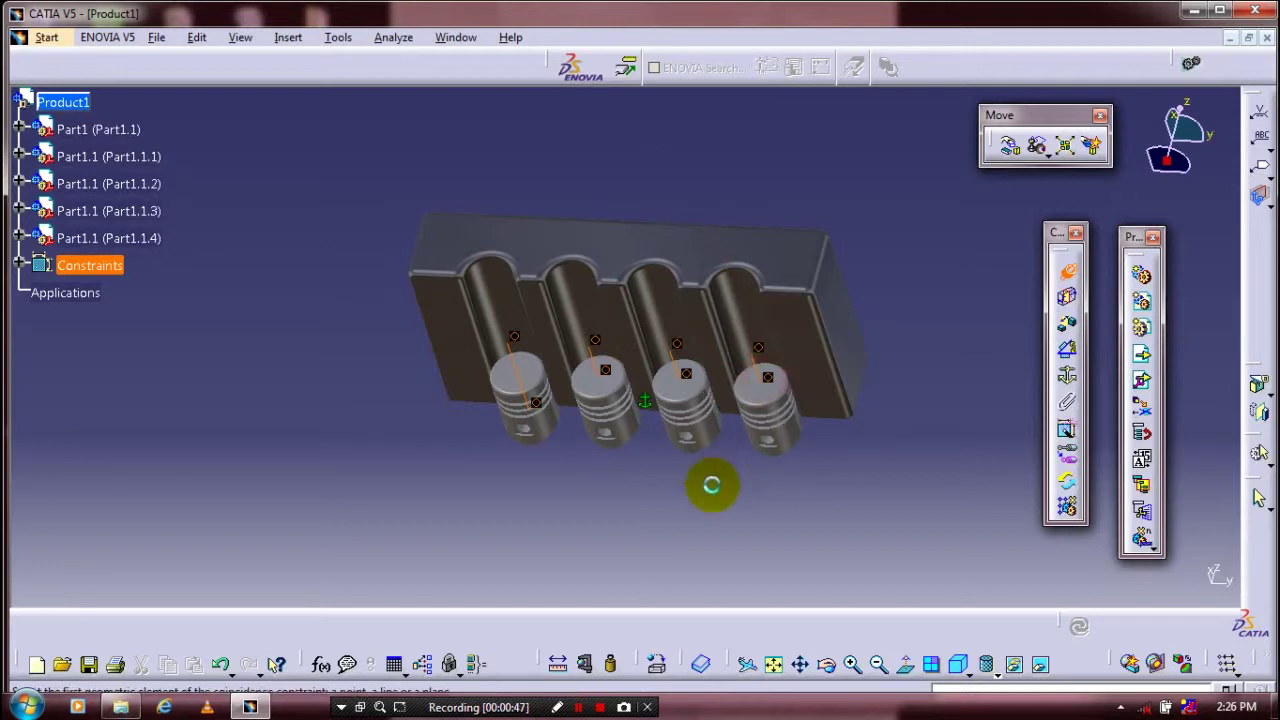
Step: Constrain the flat pin-hole face of the fourth piston parallel to the engine block's end face
middle_click_drag(651, 534, 695, 500)
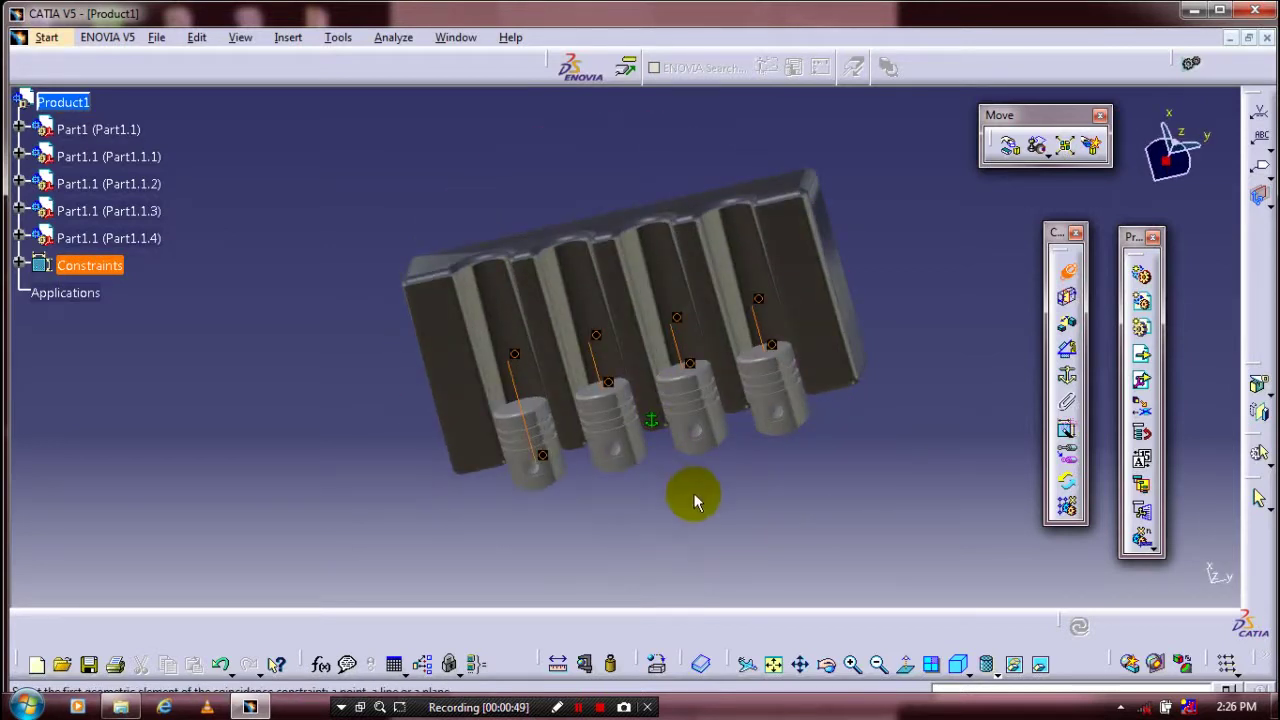
left_click(1067, 345)
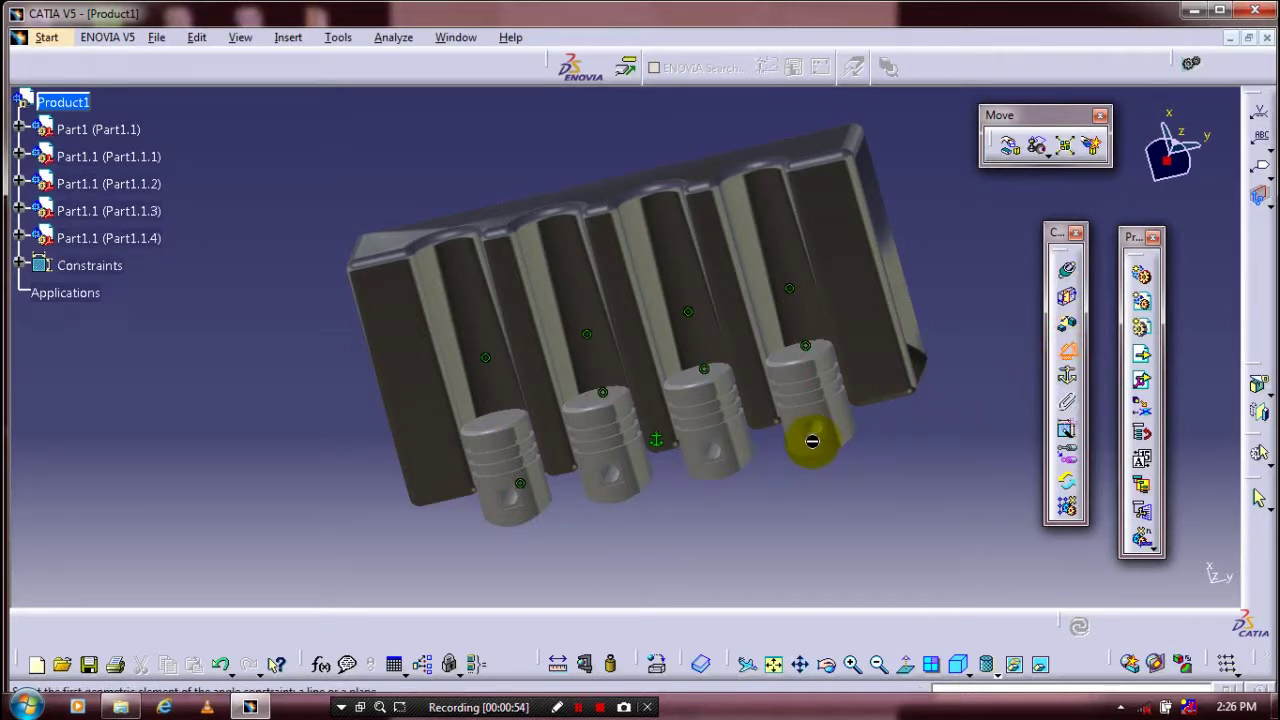
middle_click_drag(803, 495, 806, 380, "ctrl")
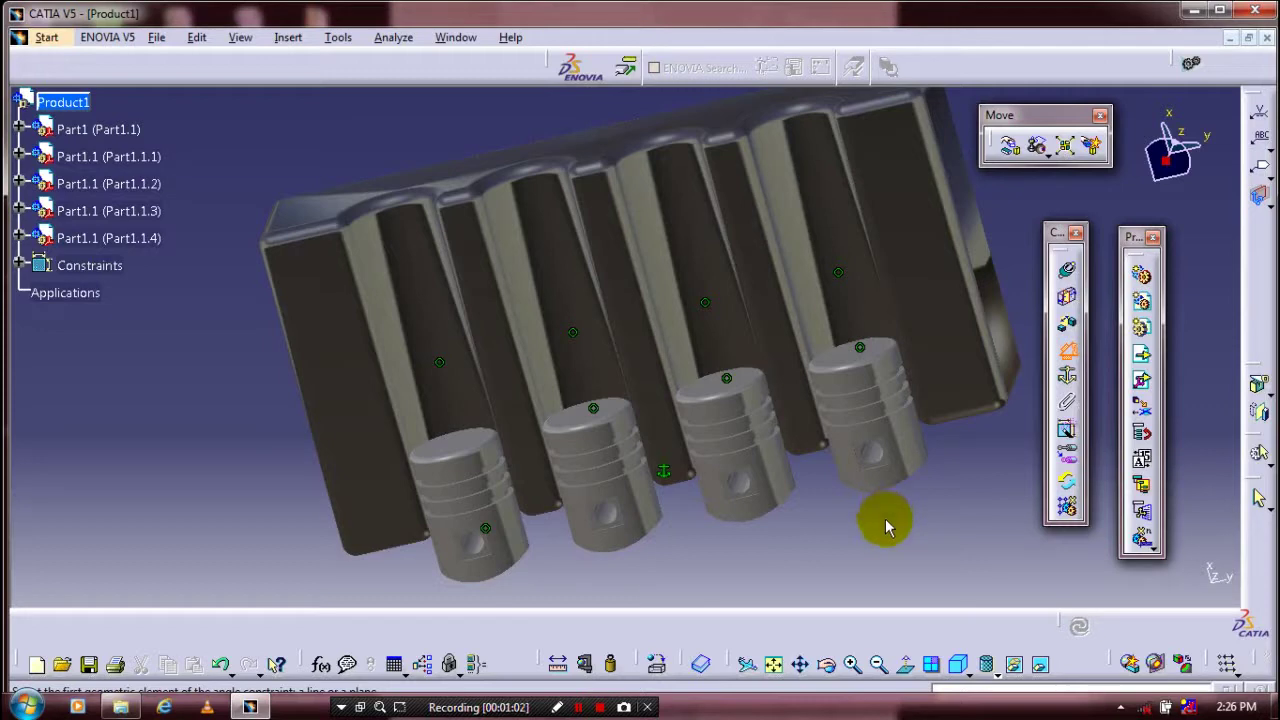
mouse_move(877, 503)
middle_mouse_down()
mouse_move(894, 480)
mouse_move(877, 505)
middle_mouse_up()
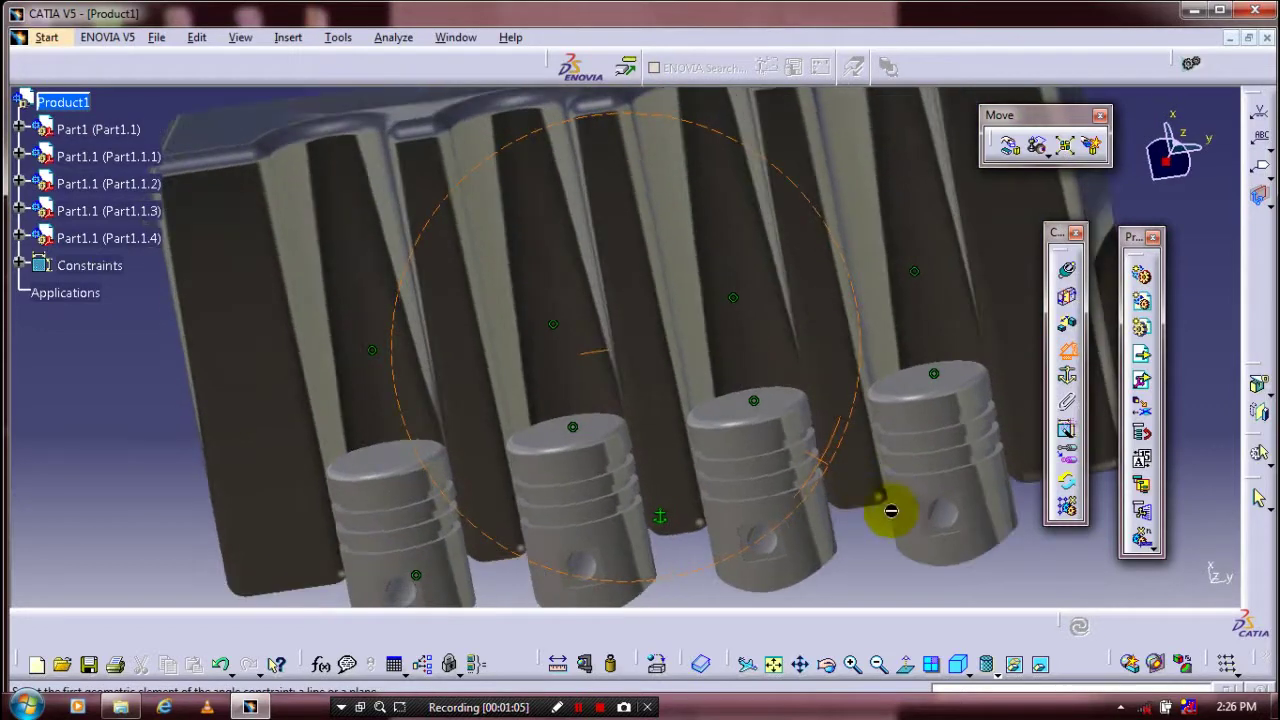
left_click(949, 508)
middle_click_drag(953, 465, 837, 485)
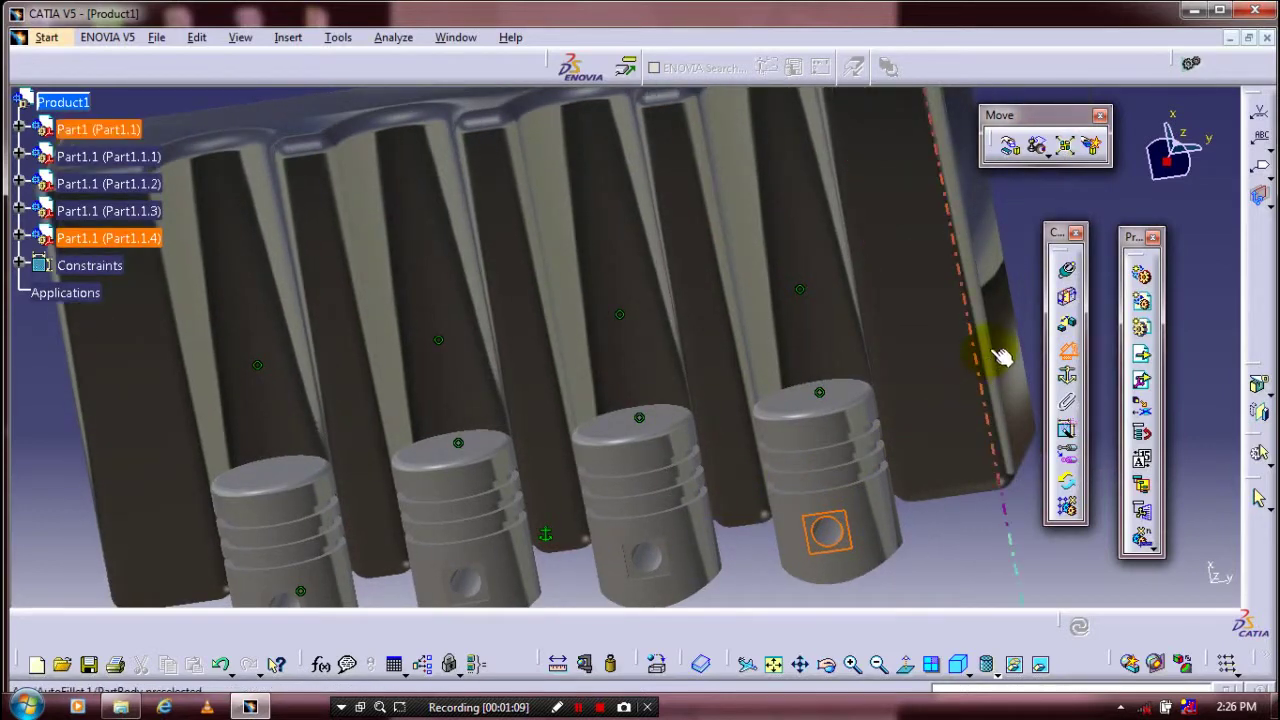
left_click(1008, 347)
left_click(770, 385)
left_click(1120, 572)
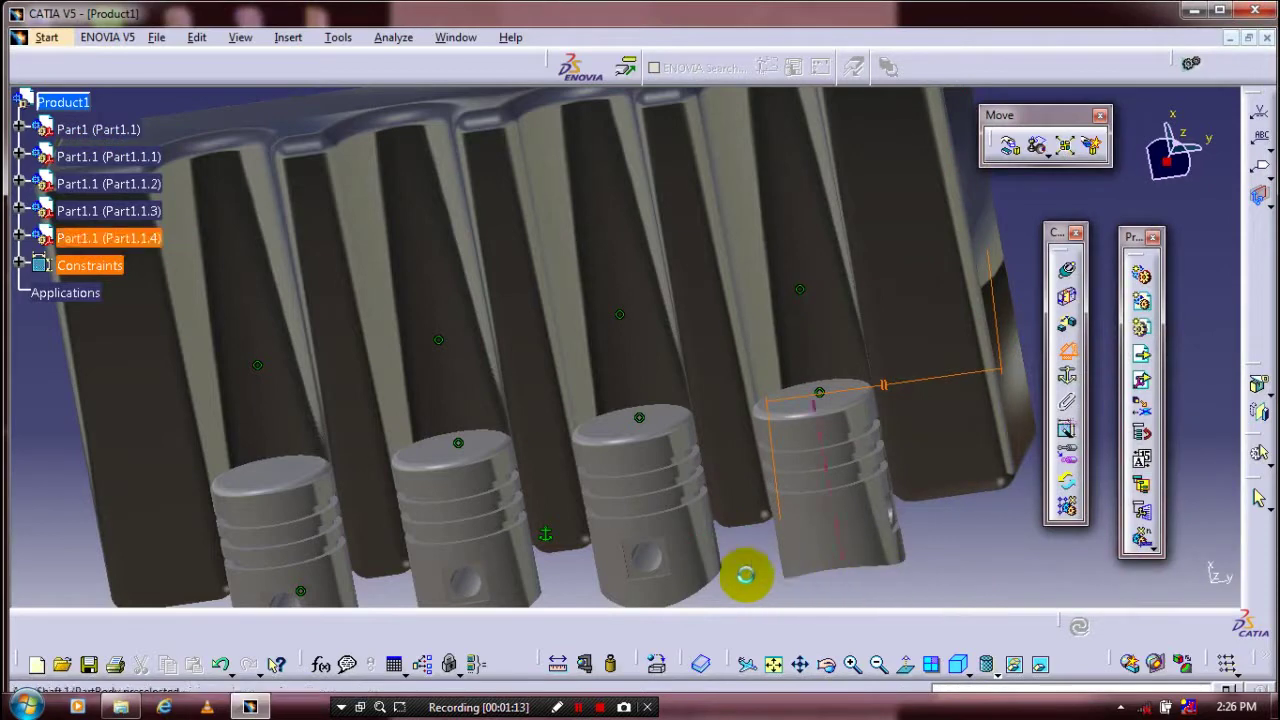
Step: Constrain the flat pin-hole face of the third piston parallel to the engine block's end face
left_click(650, 556)
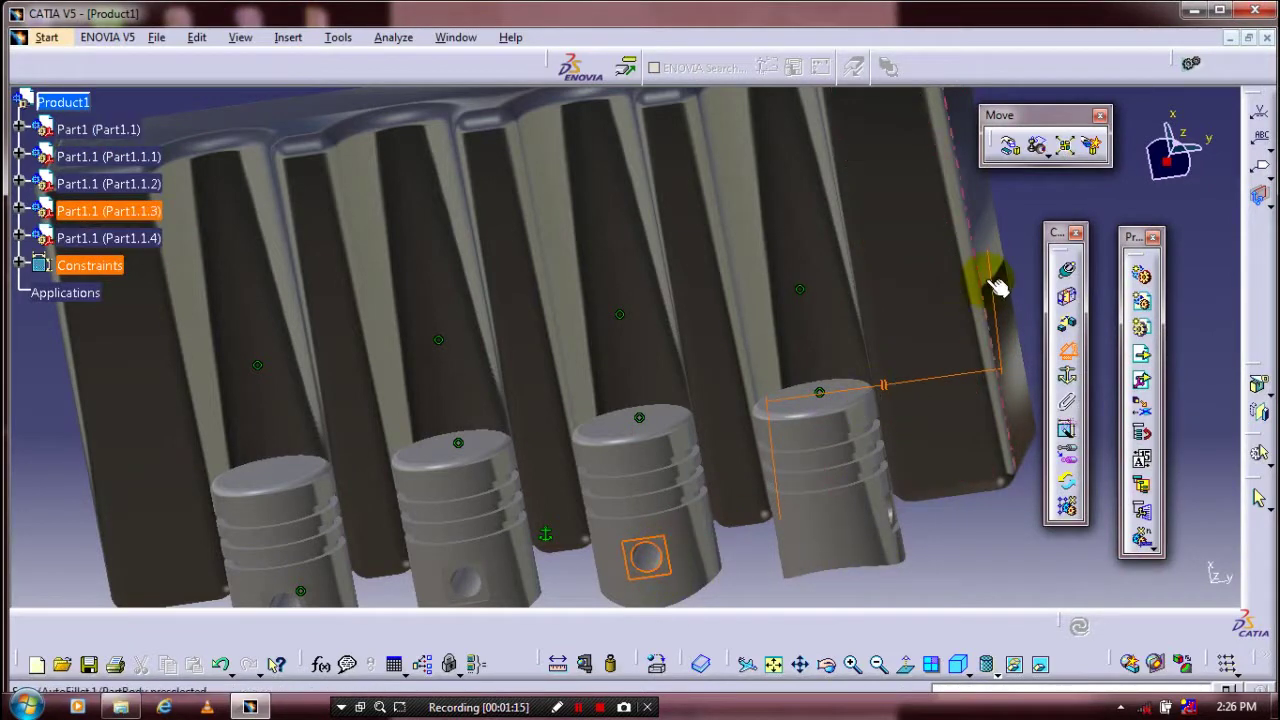
left_click(995, 245)
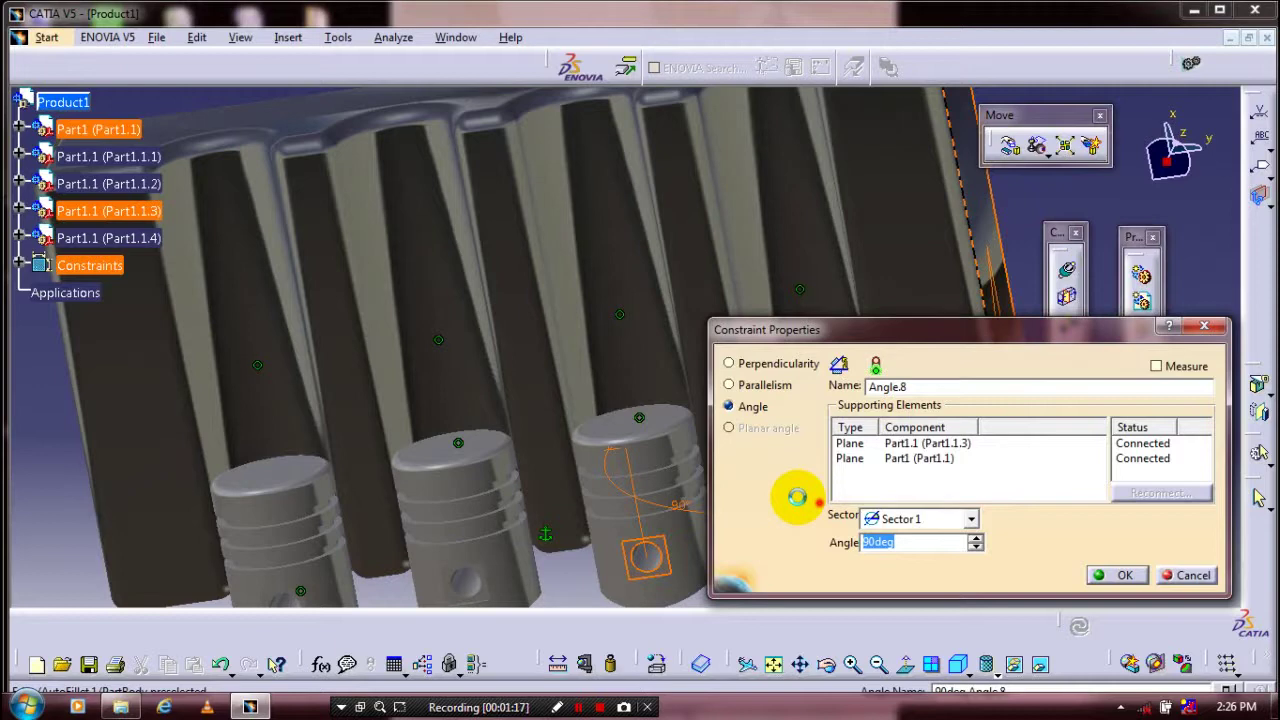
key("Return")
Step: Constrain the second piston's flat pin-hole face parallel to the engine block's end face, with opposite orientation
middle_click_drag(708, 462, 716, 373)
left_click(476, 503)
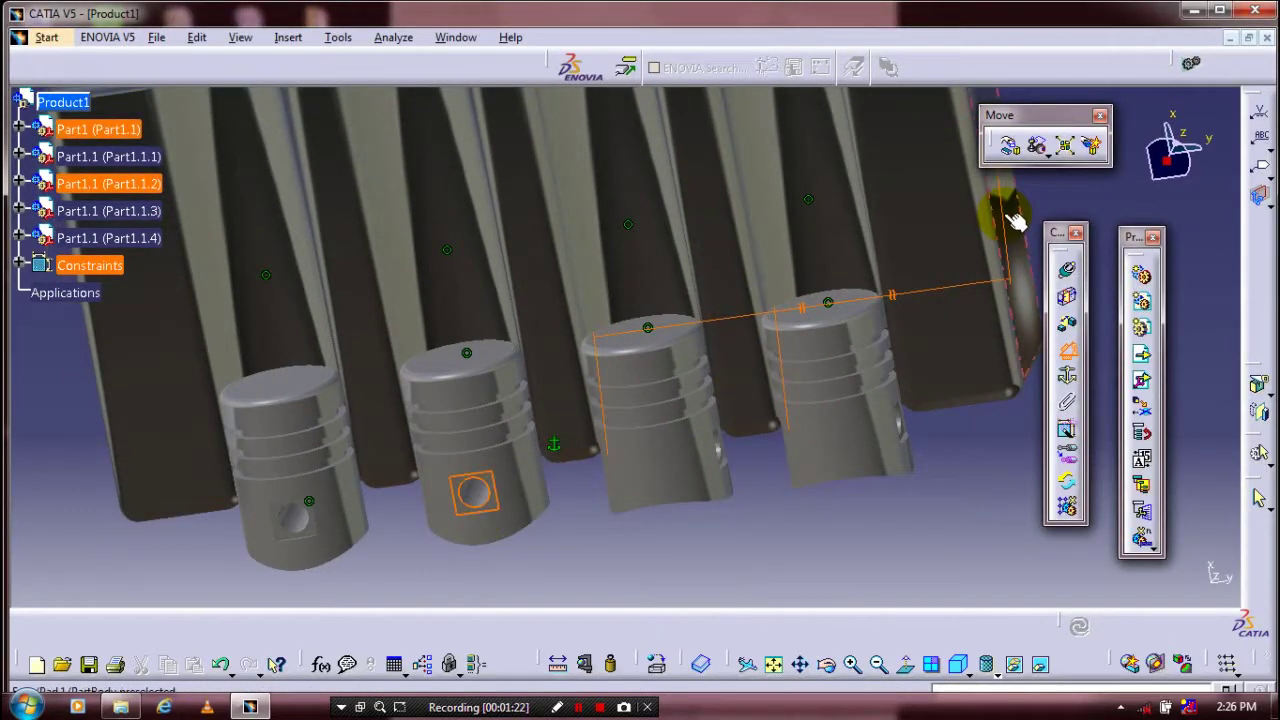
left_click(1008, 216)
left_click(779, 387)
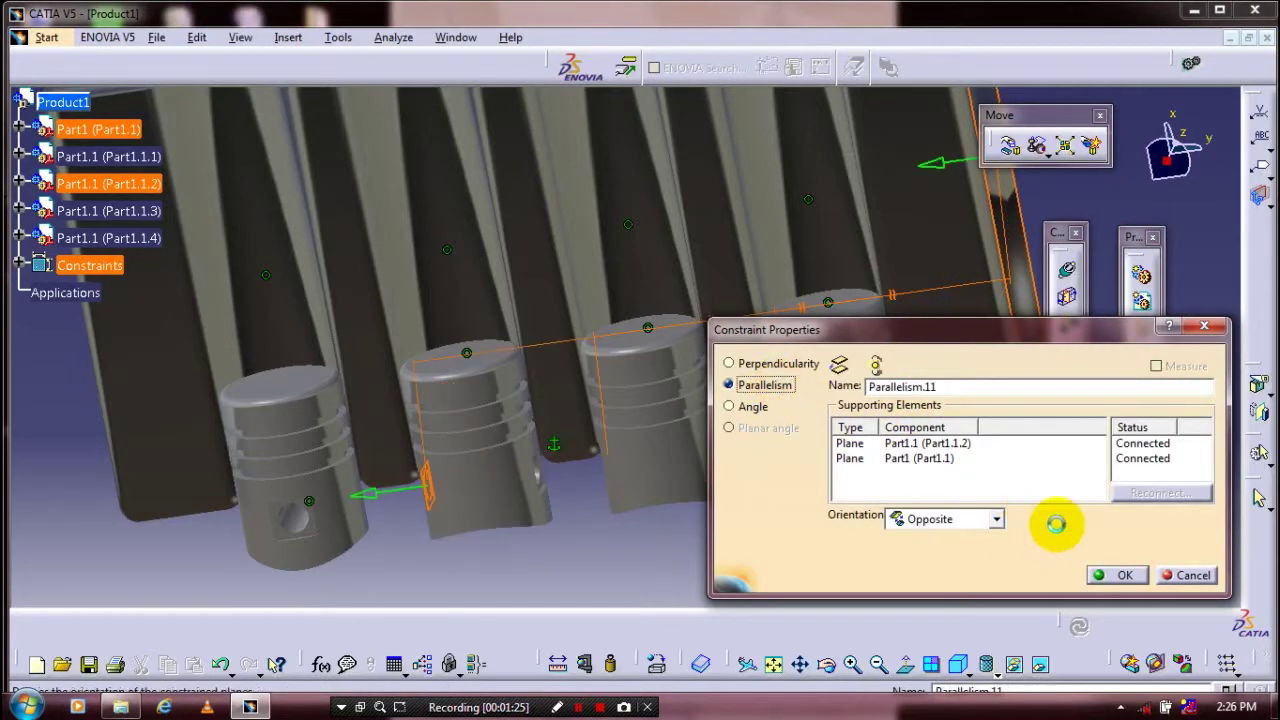
key("Return")
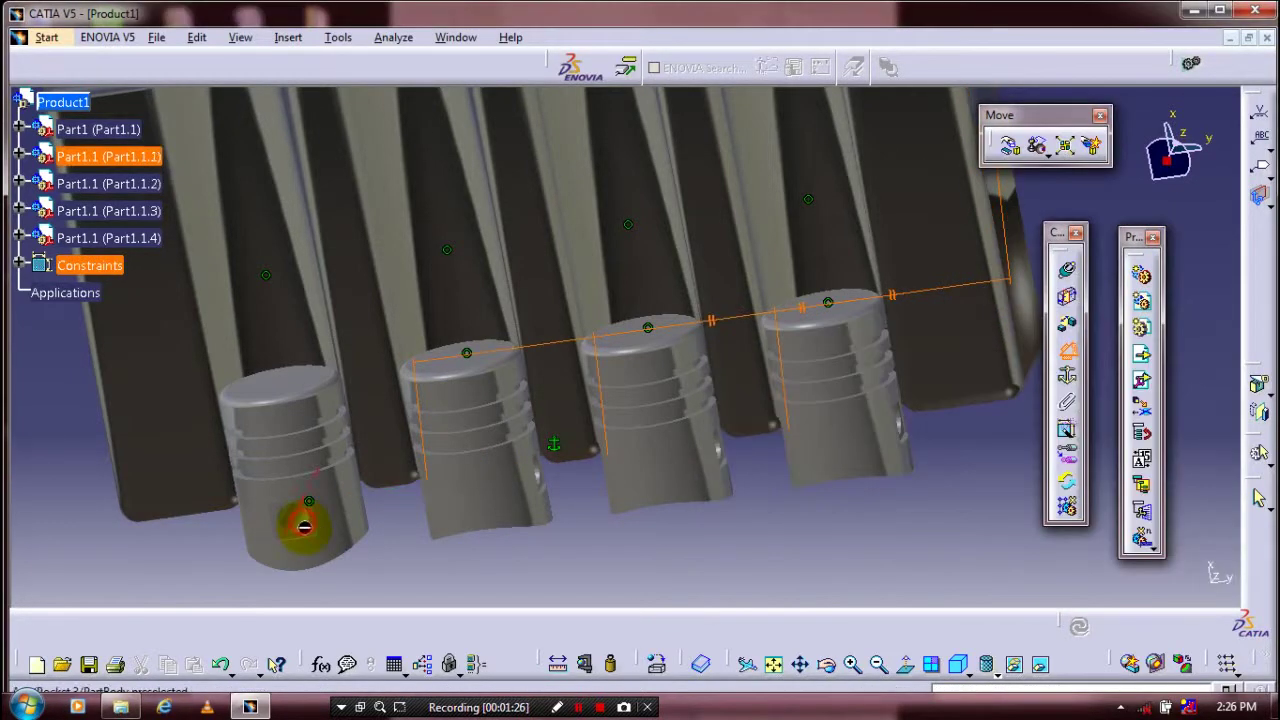
Step: Constrain the flat pin-hole face of the first piston parallel to the engine block's end face
left_click(316, 533)
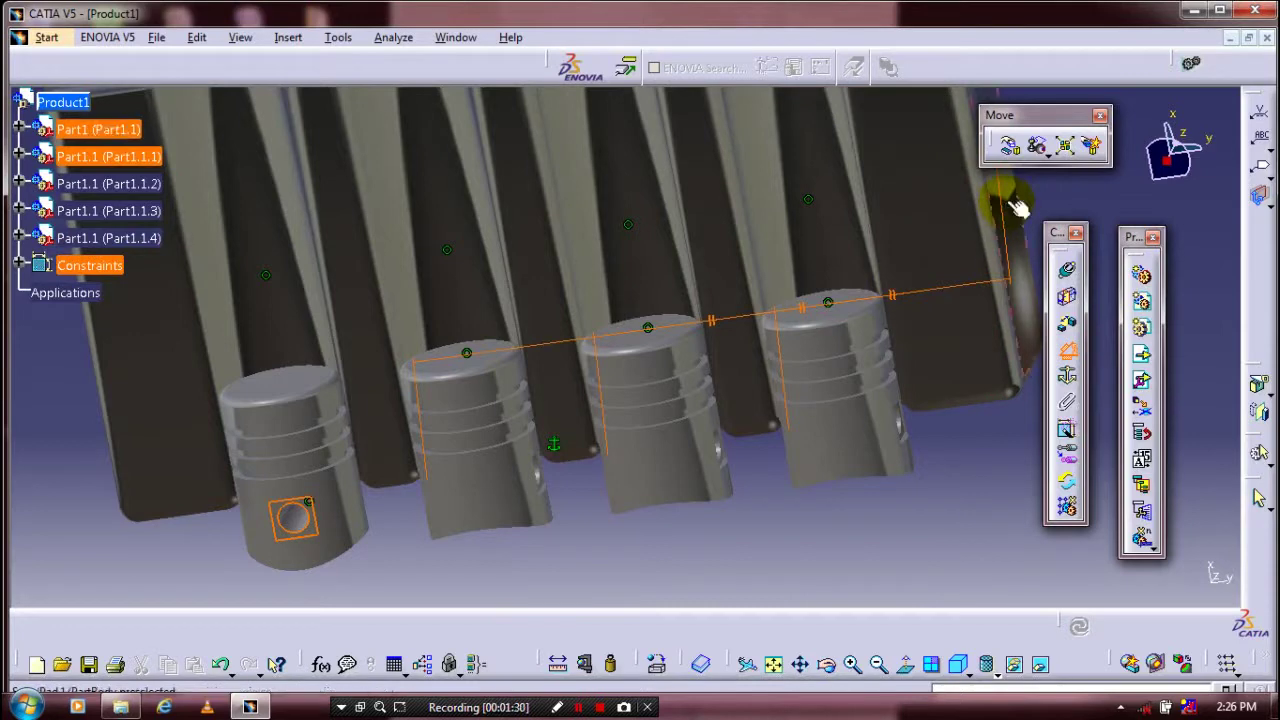
left_click(783, 390)
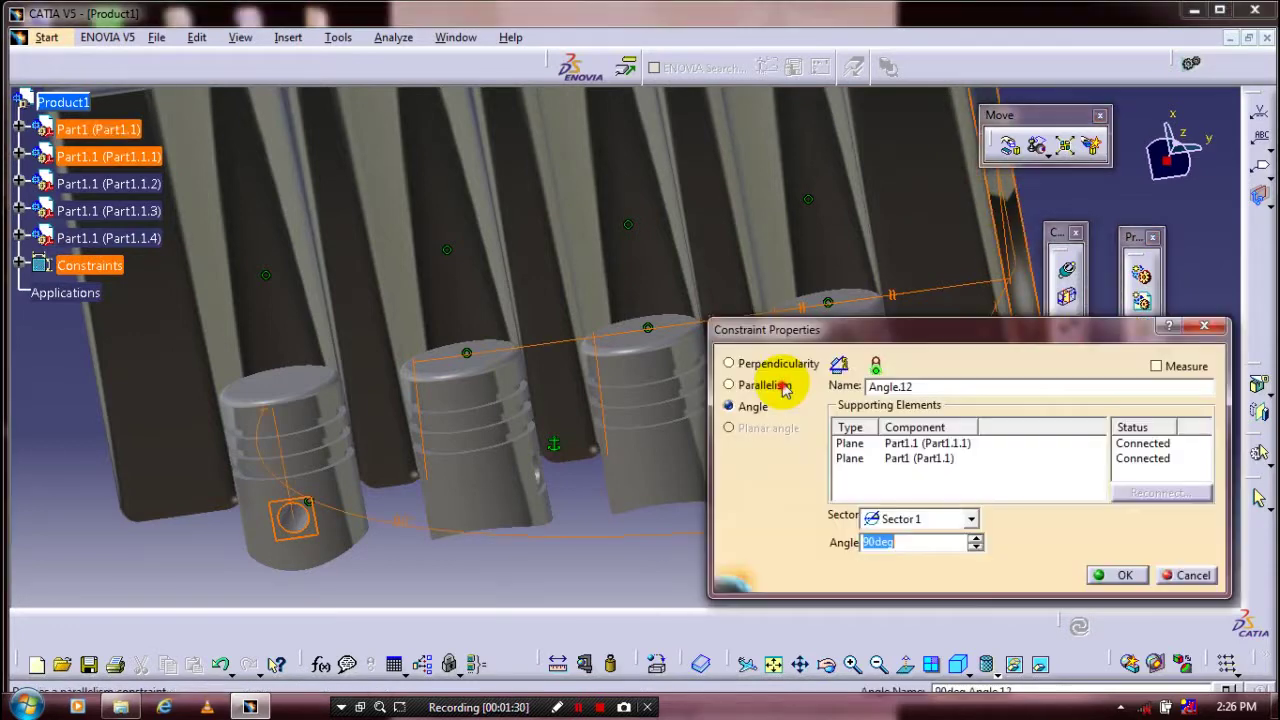
left_click(733, 349)
left_click(1123, 571)
Step: Hide the four coincidence constraints and the four parallelism constraints between the pistons and the engine block
middle_click_drag(876, 355, 614, 294)
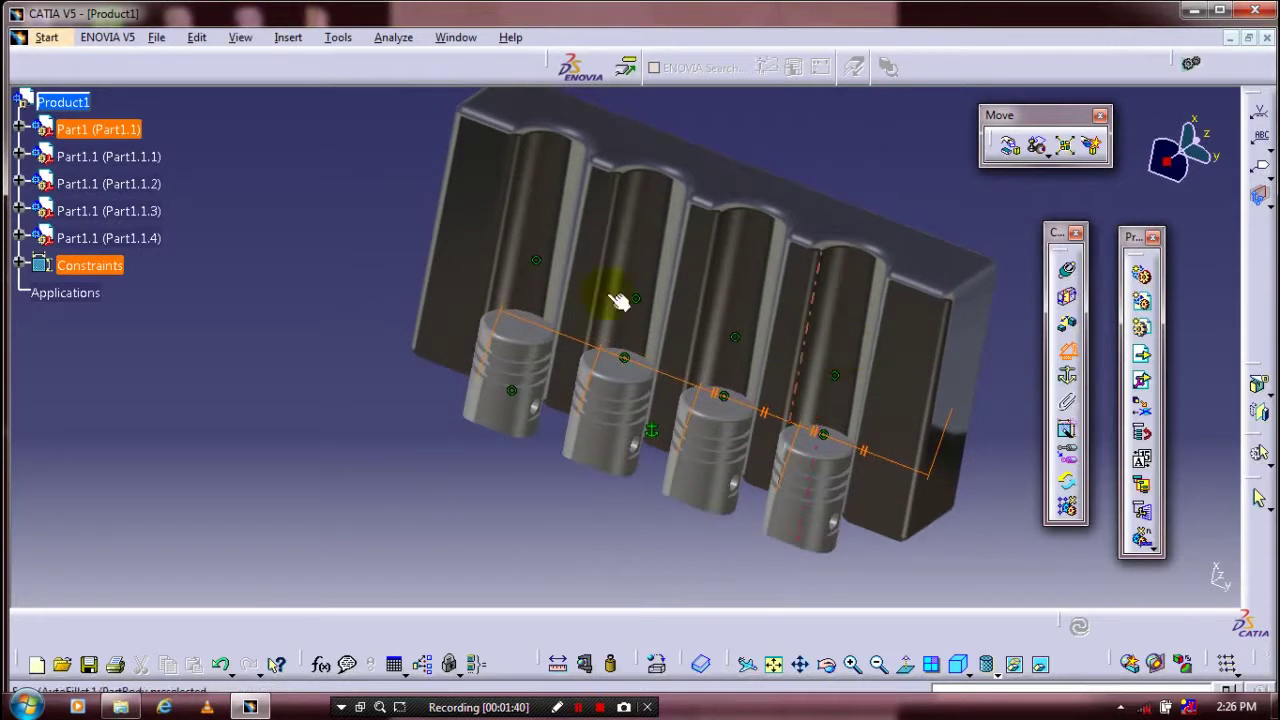
left_click(19, 264)
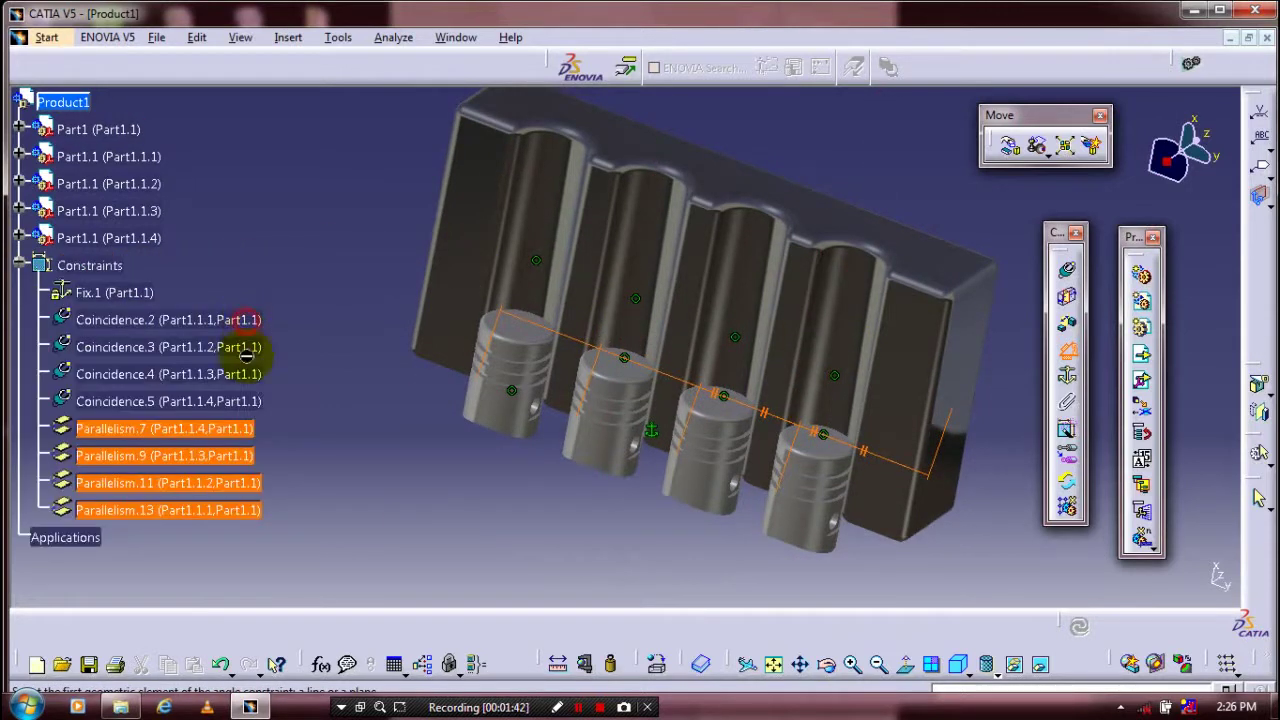
left_click(1068, 352)
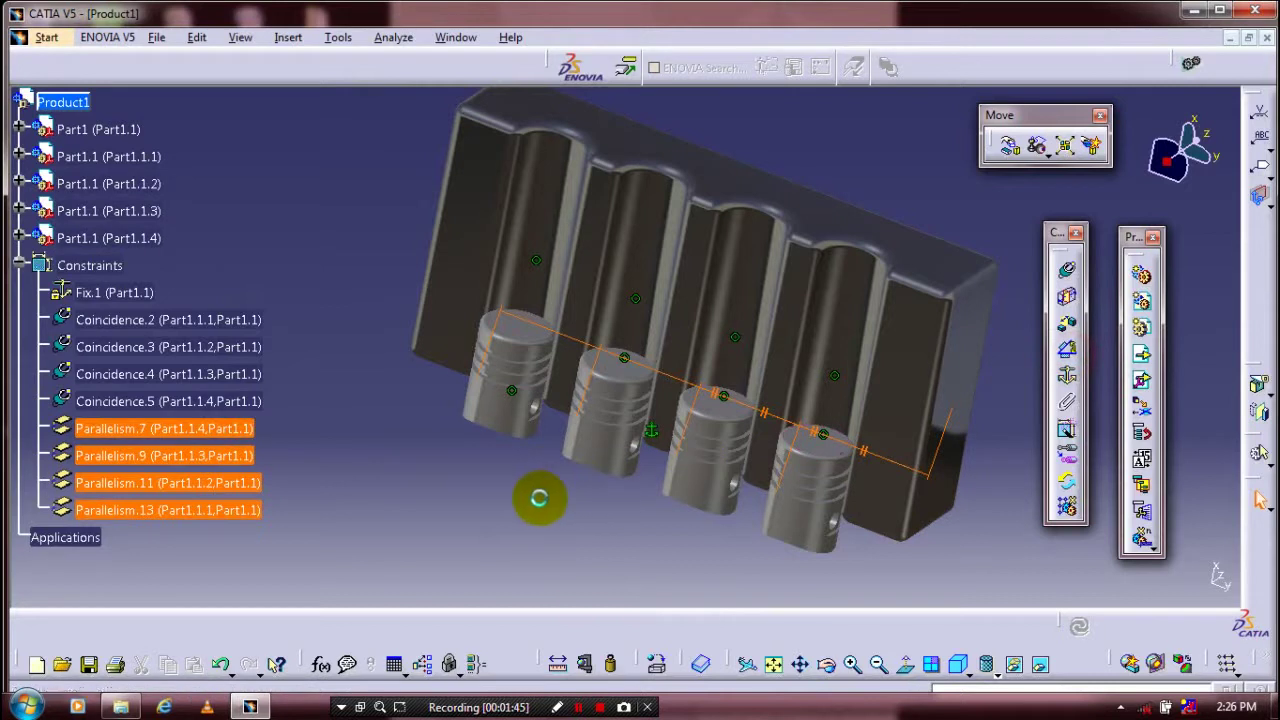
left_click(200, 378, "ctrl")
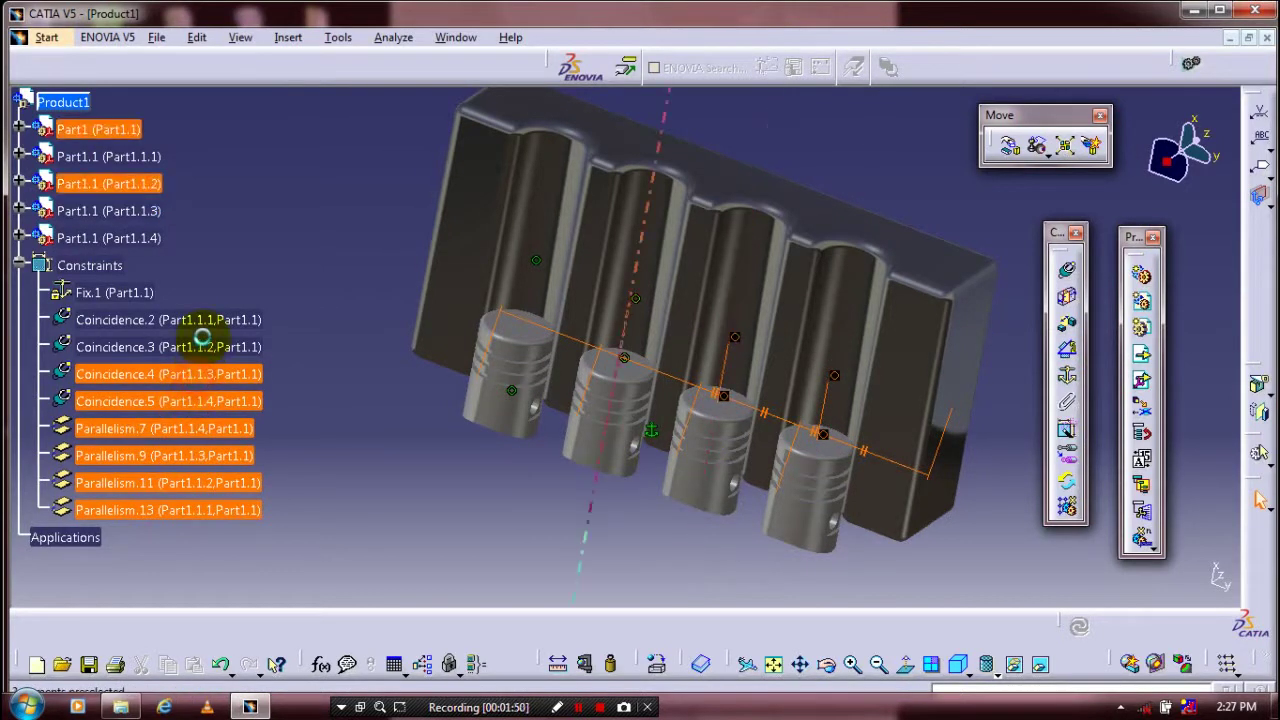
left_click(201, 344, "ctrl")
right_click(207, 319, "ctrl")
left_click(255, 376)
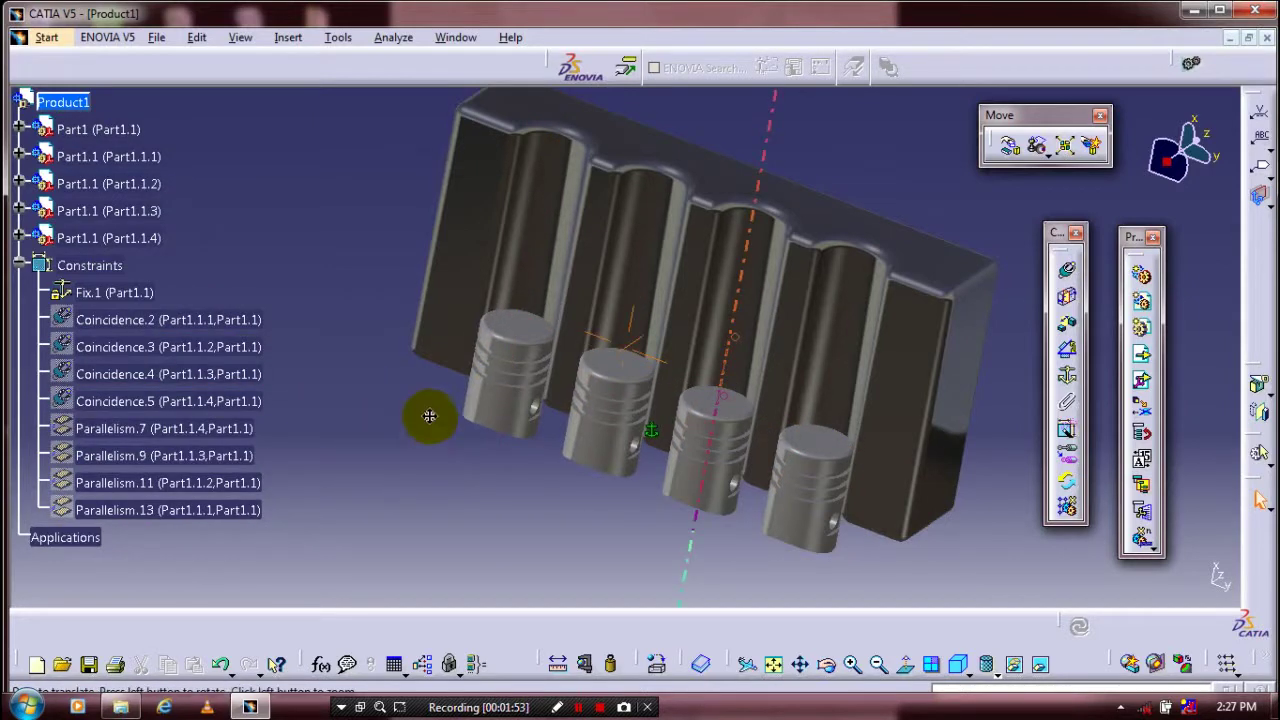
Step: Insert the existing connecting rod part cr as a component of Product1
middle_click_drag(900, 432, 895, 362)
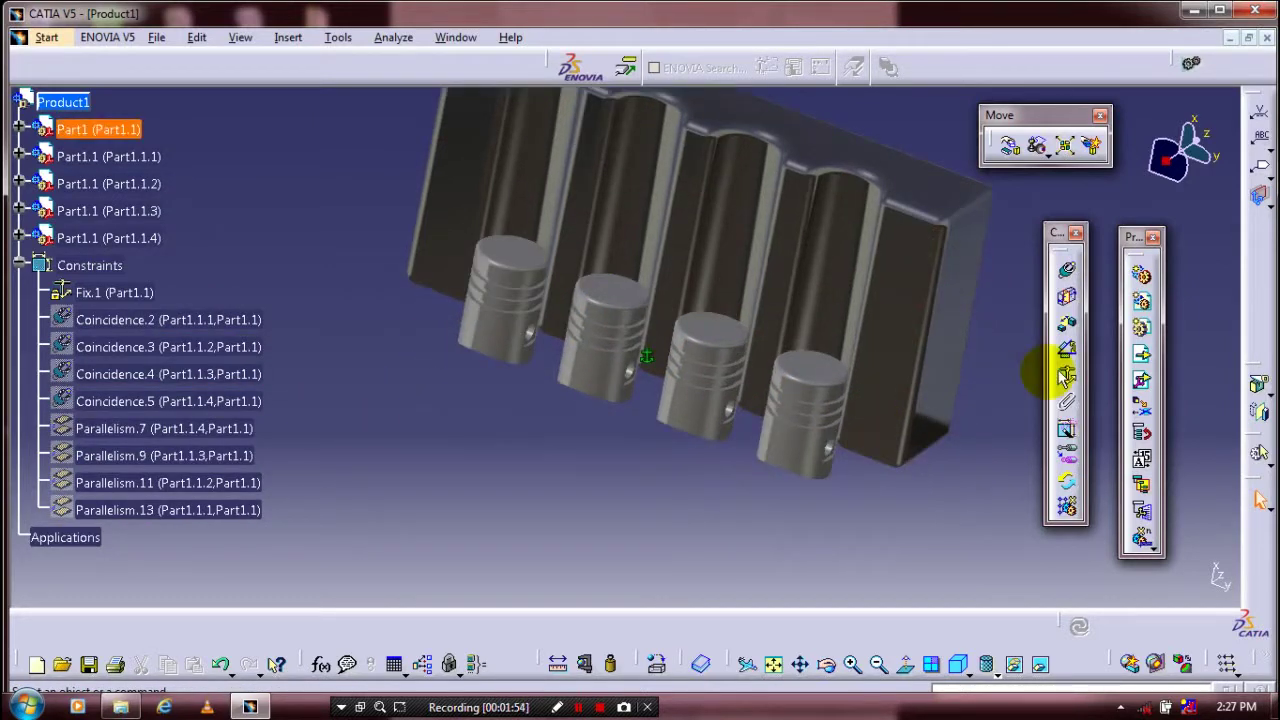
left_click(1142, 358)
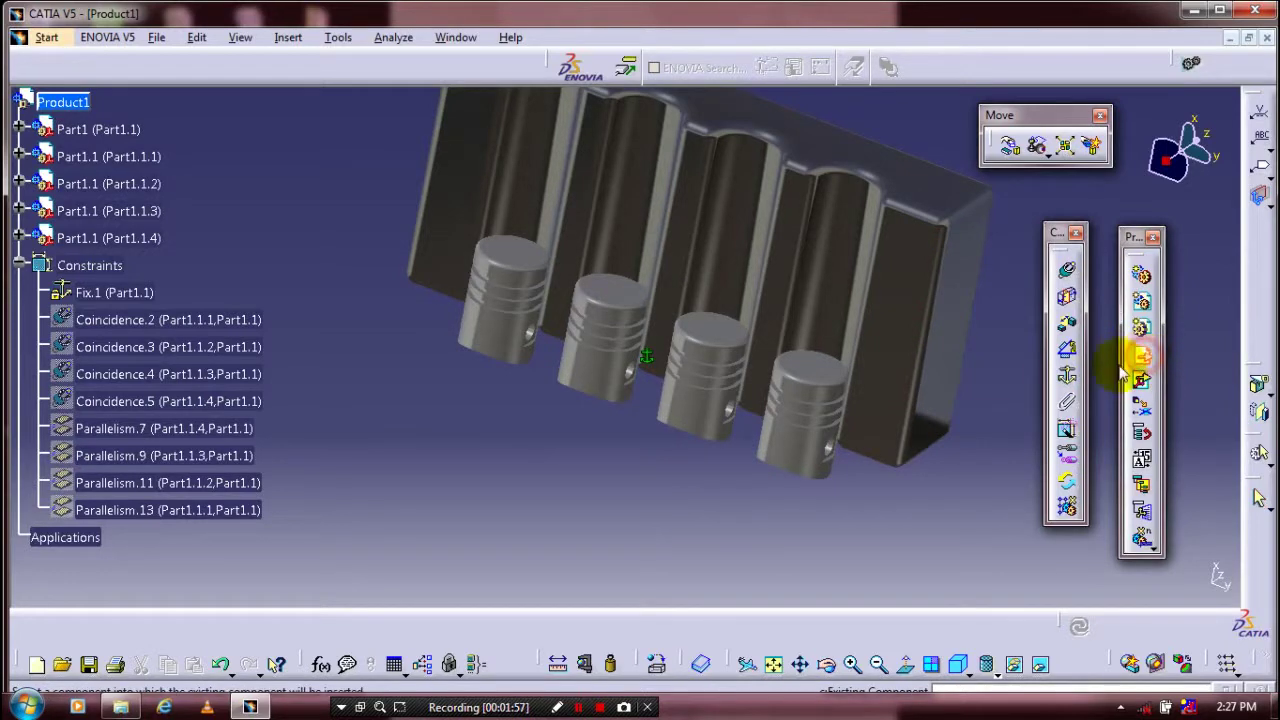
left_click(991, 370)
left_click(603, 238)
left_click(858, 472)
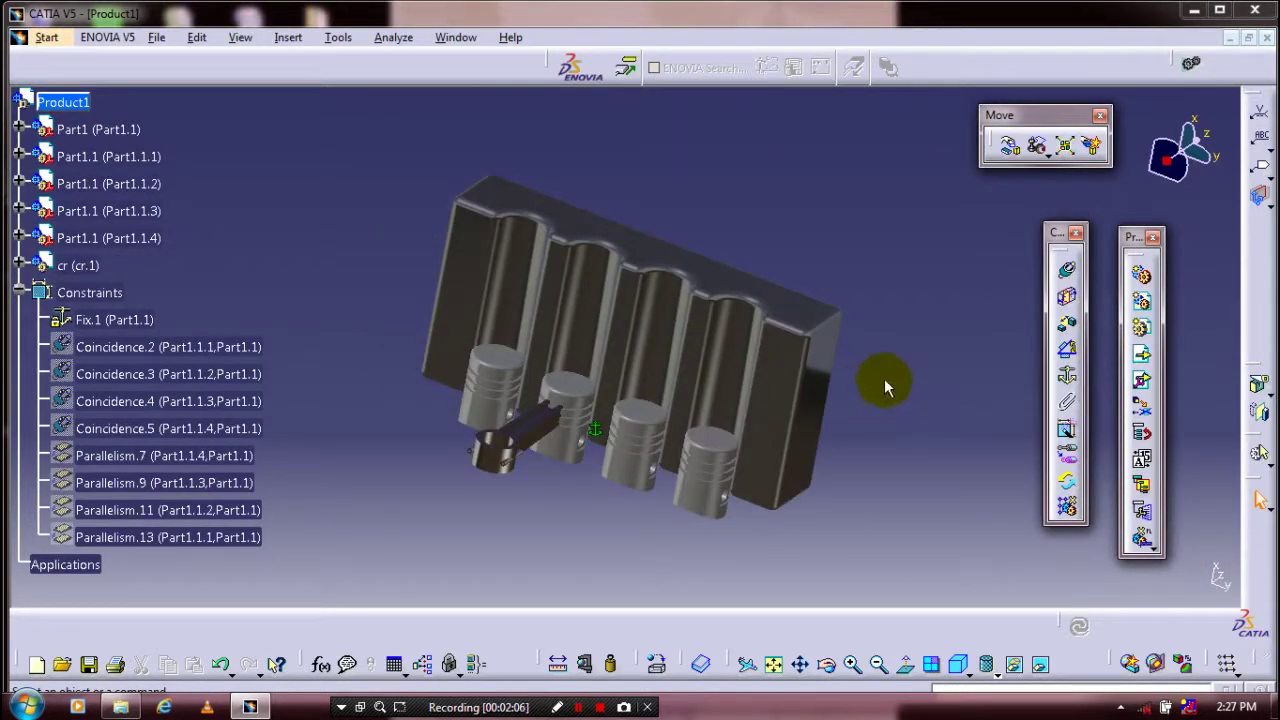
Step: Smart Move the connecting rod to free space beside the engine block, without automatic constraint creation
left_click(1045, 153)
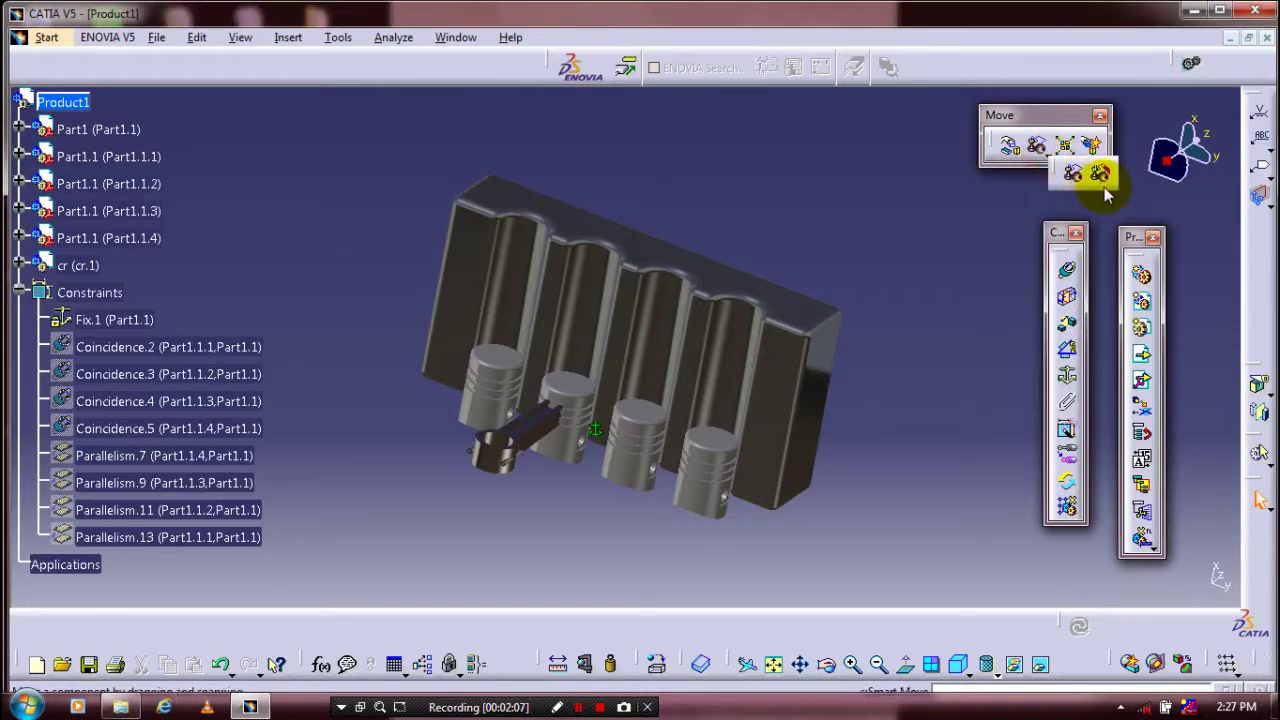
left_click(1102, 176)
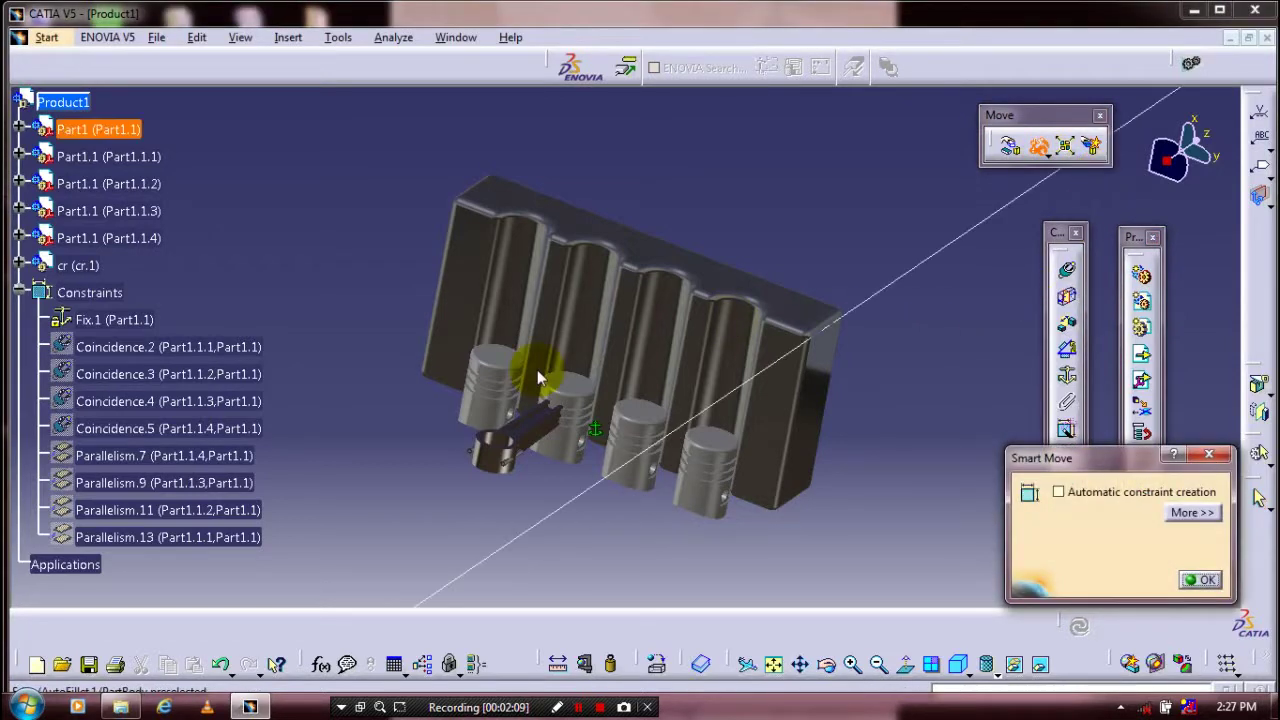
left_click(533, 418)
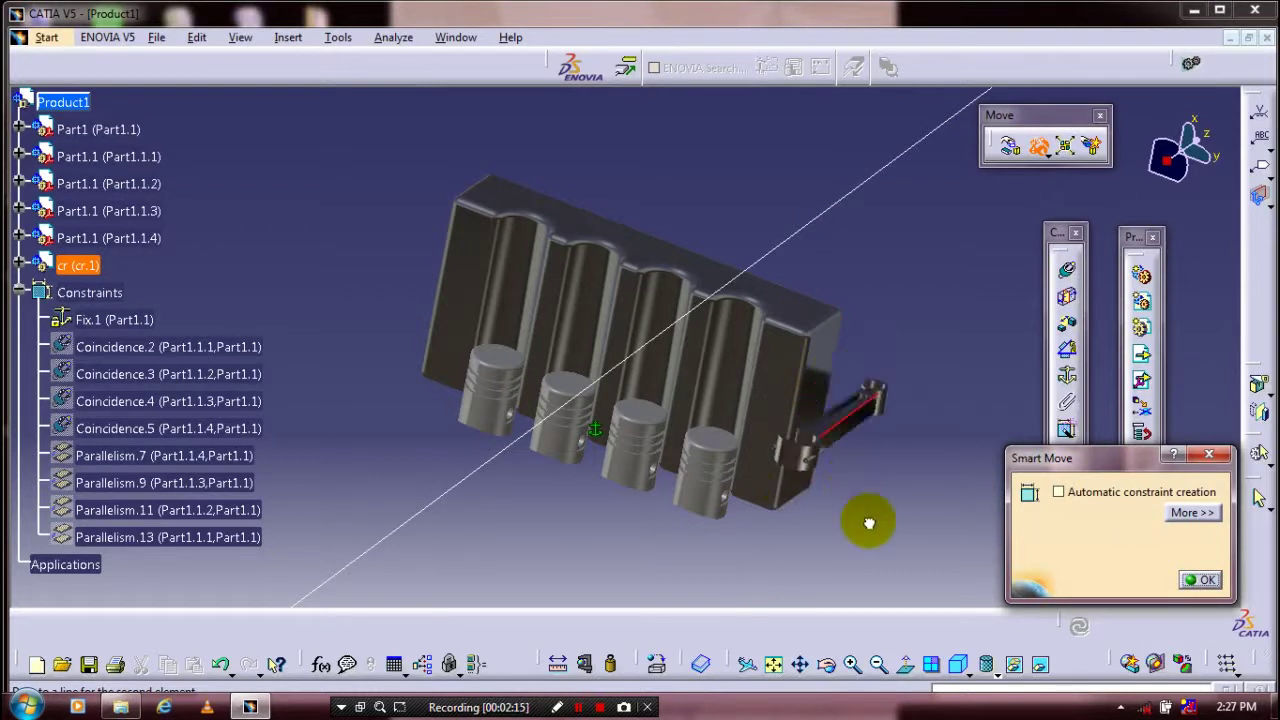
left_click(911, 537)
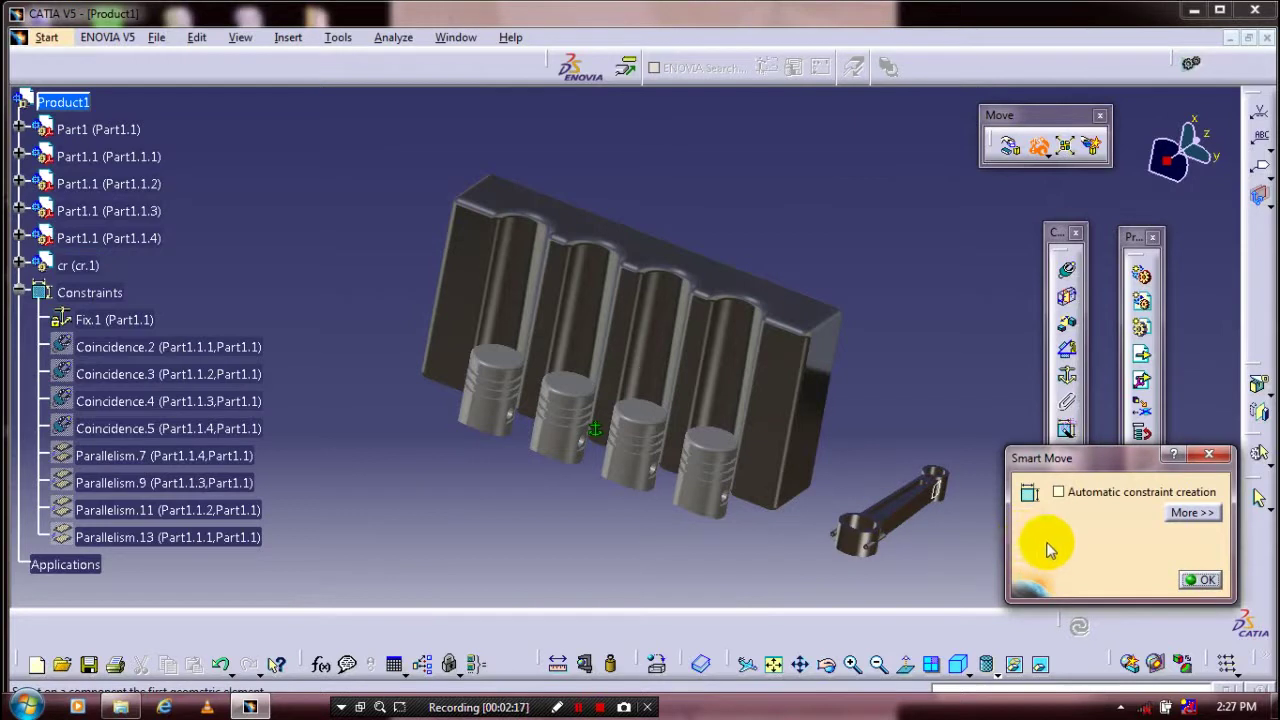
left_click(1200, 580)
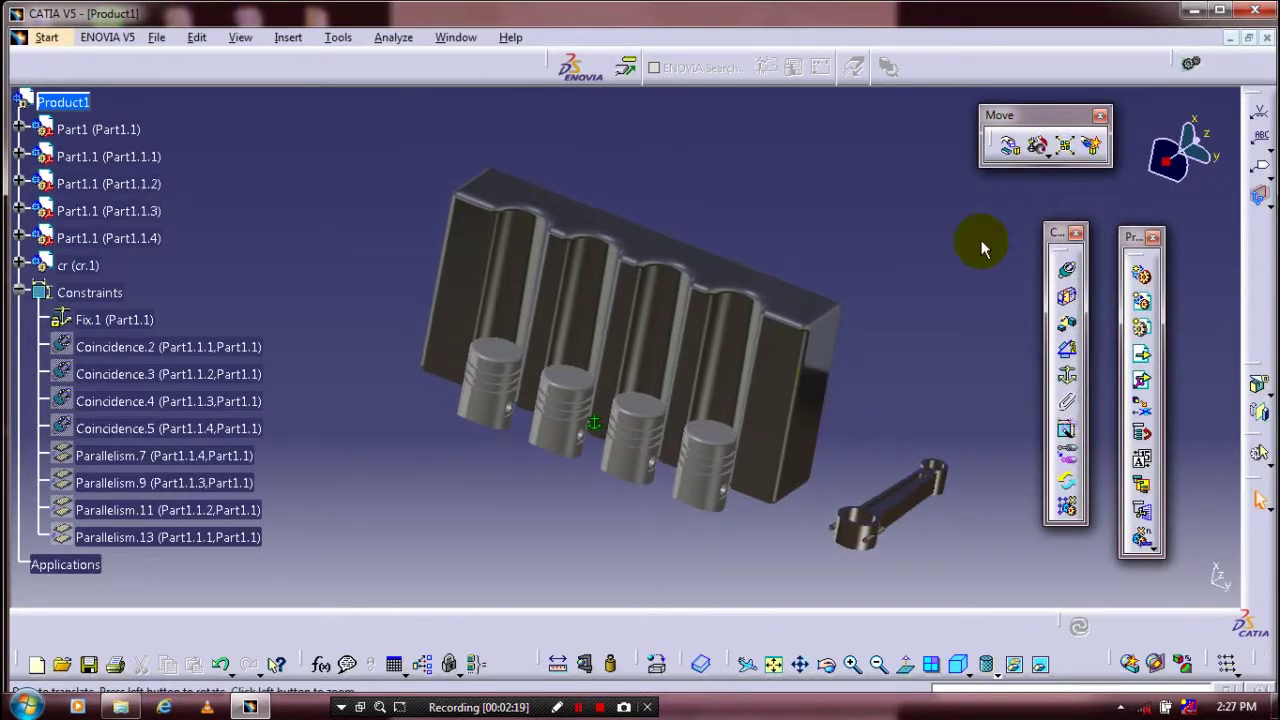
Step: Multi-instantiate the connecting rod with 3 new instances spaced 26 mm along the Y direction
middle_click_drag(981, 240, 964, 141)
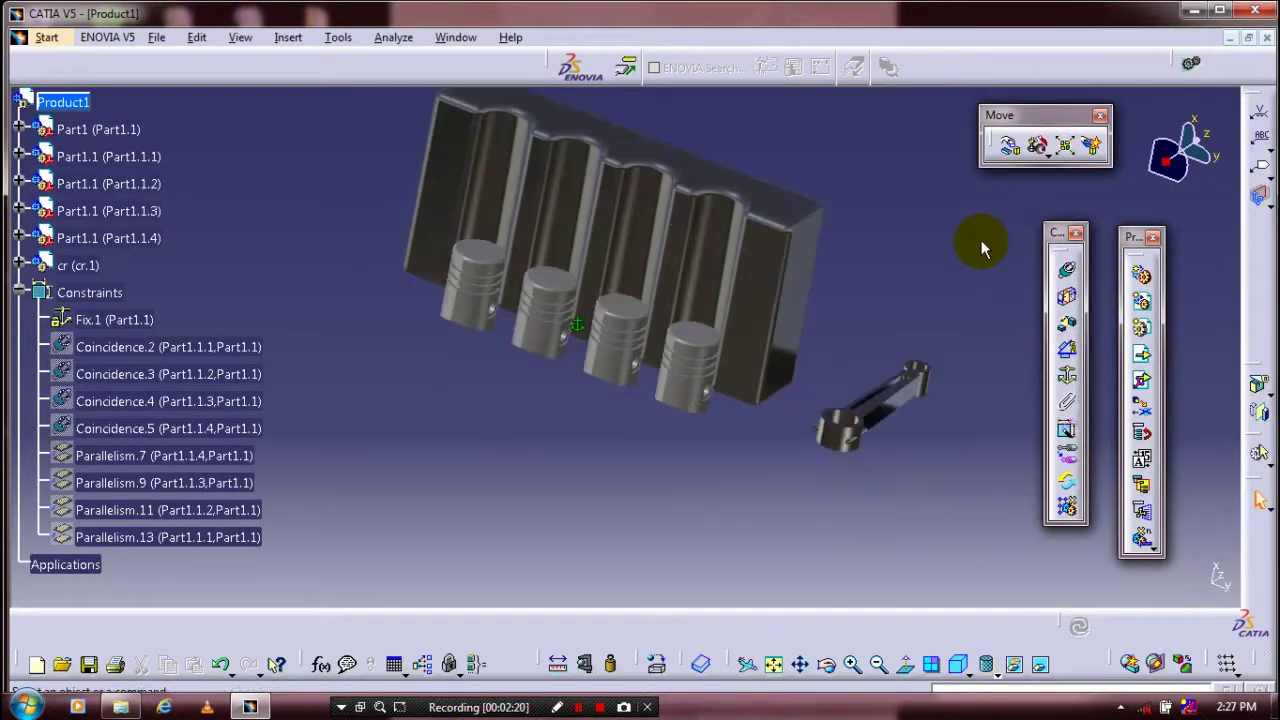
left_click(1150, 546)
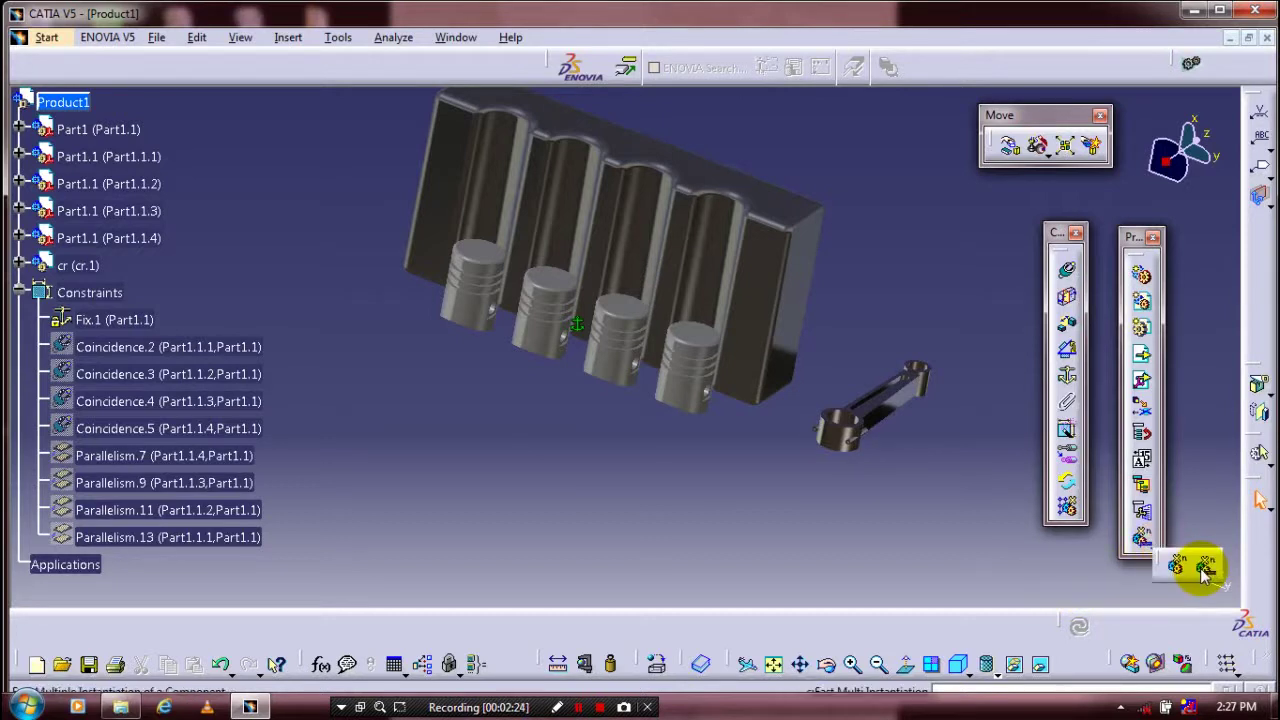
left_click(1205, 567)
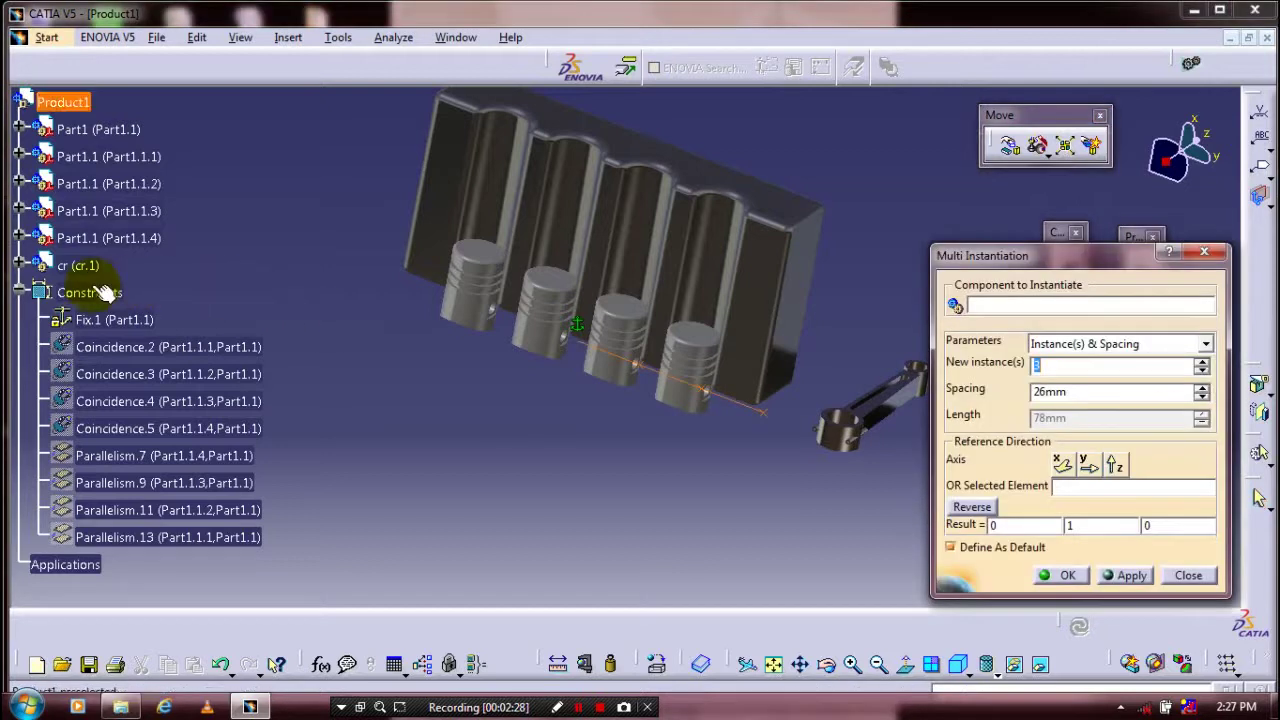
middle_click_drag(648, 493, 574, 490)
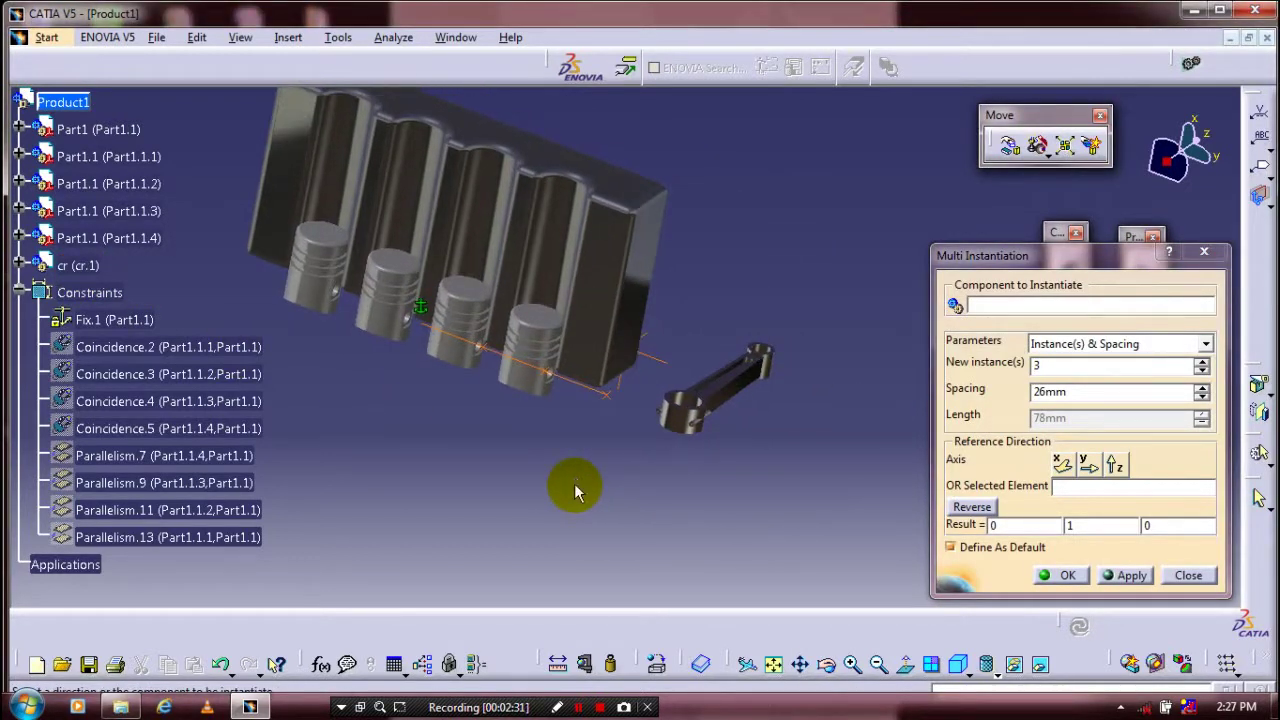
left_click(105, 268)
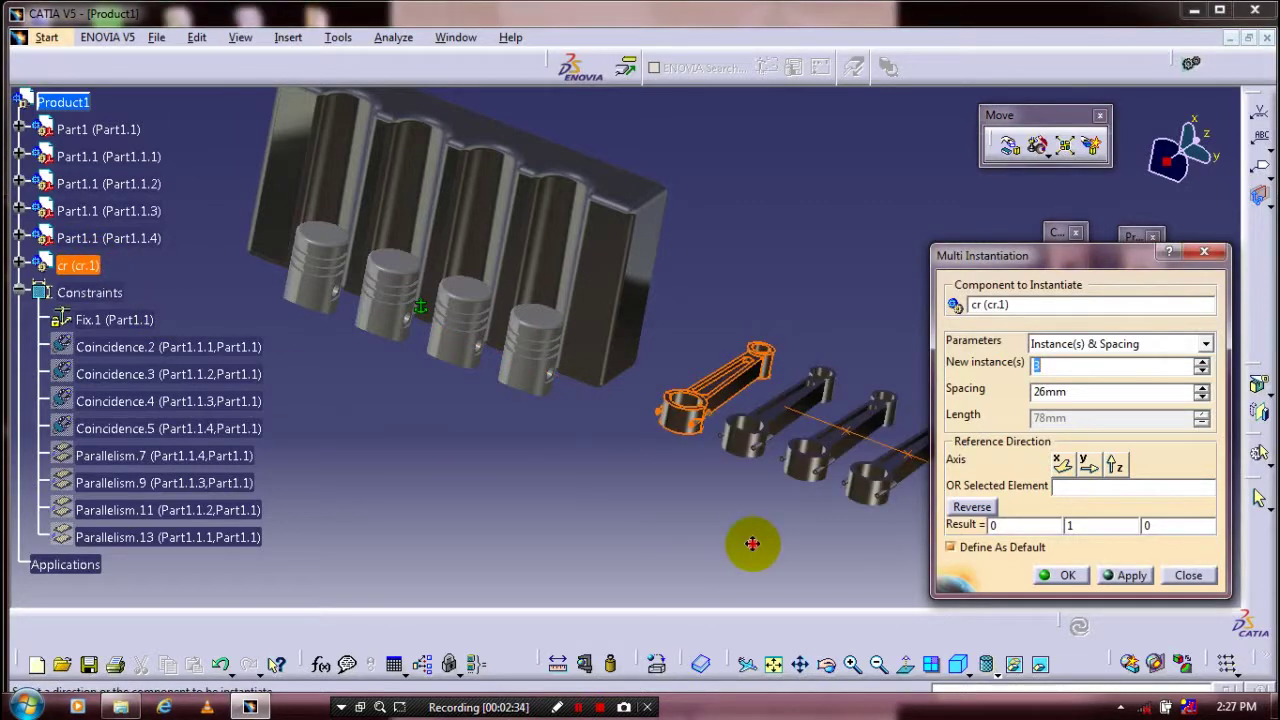
key("Return")
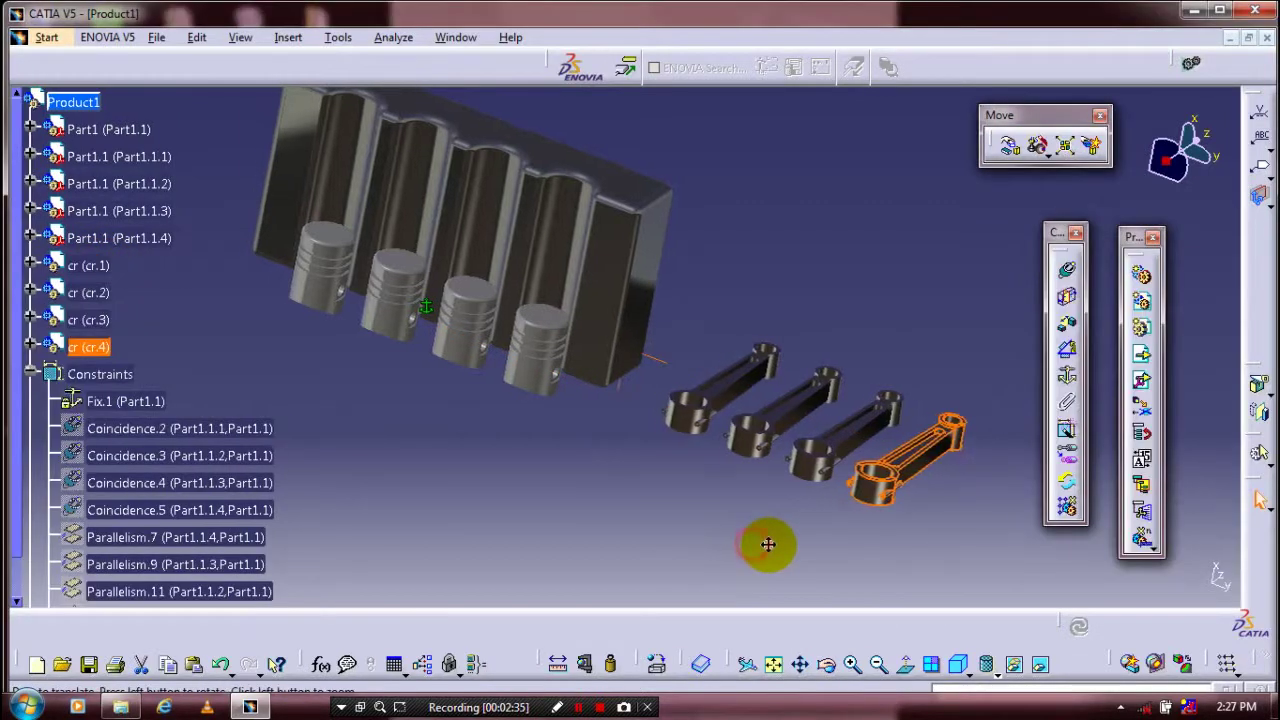
left_click(866, 531)
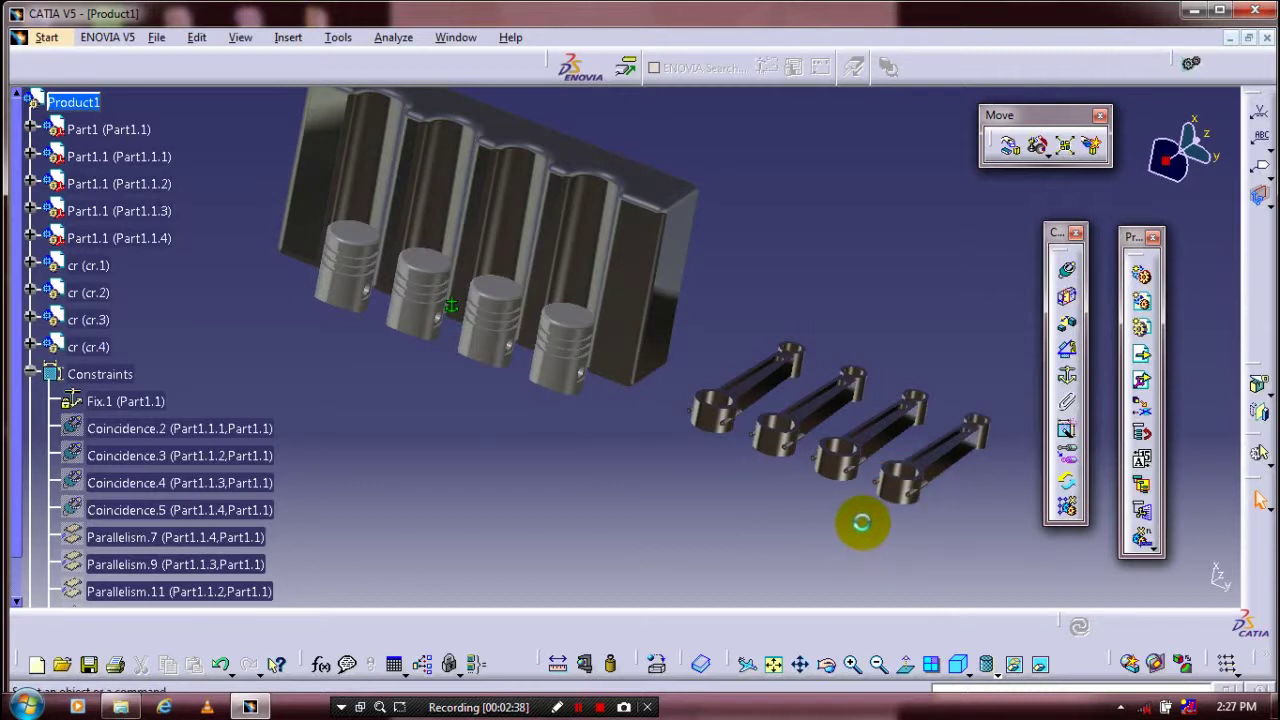
Step: Constrain the first connecting rod's small-end axis coincident with the first piston's pin-hole axis
left_click(1066, 268)
middle_click_drag(393, 450, 575, 400)
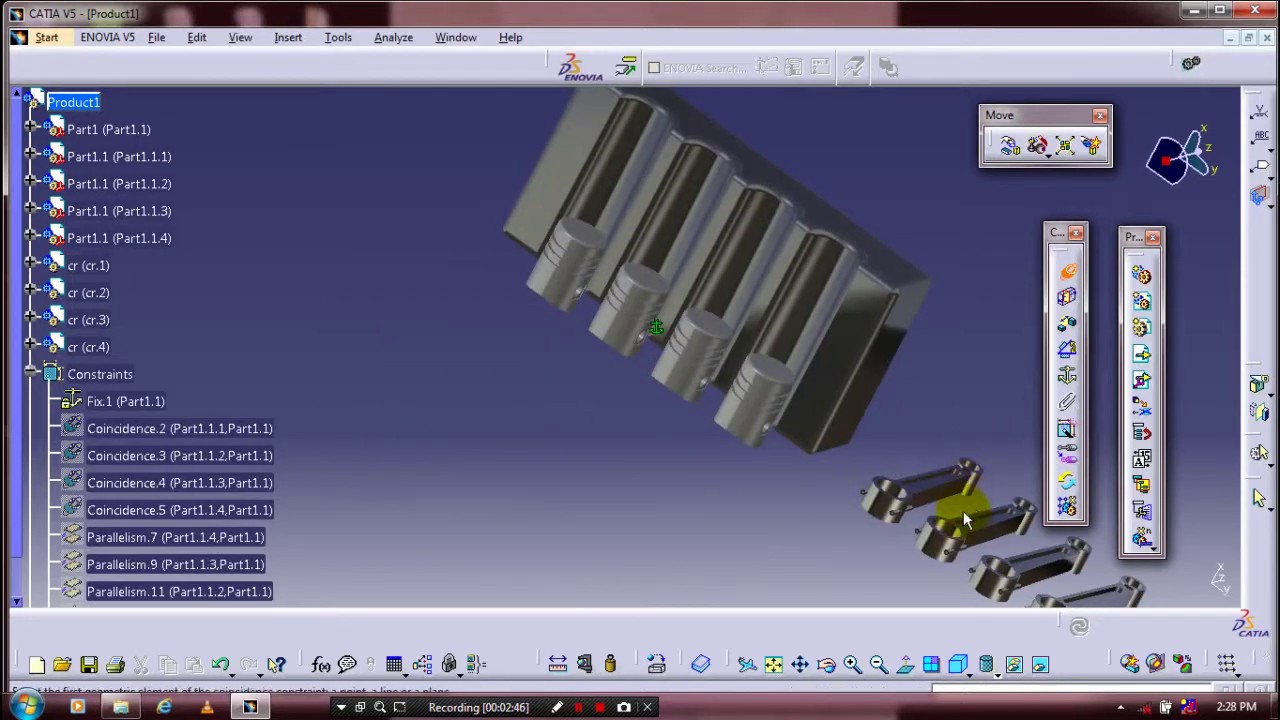
left_click(962, 508)
middle_click_drag(963, 437, 680, 330, "ctrl")
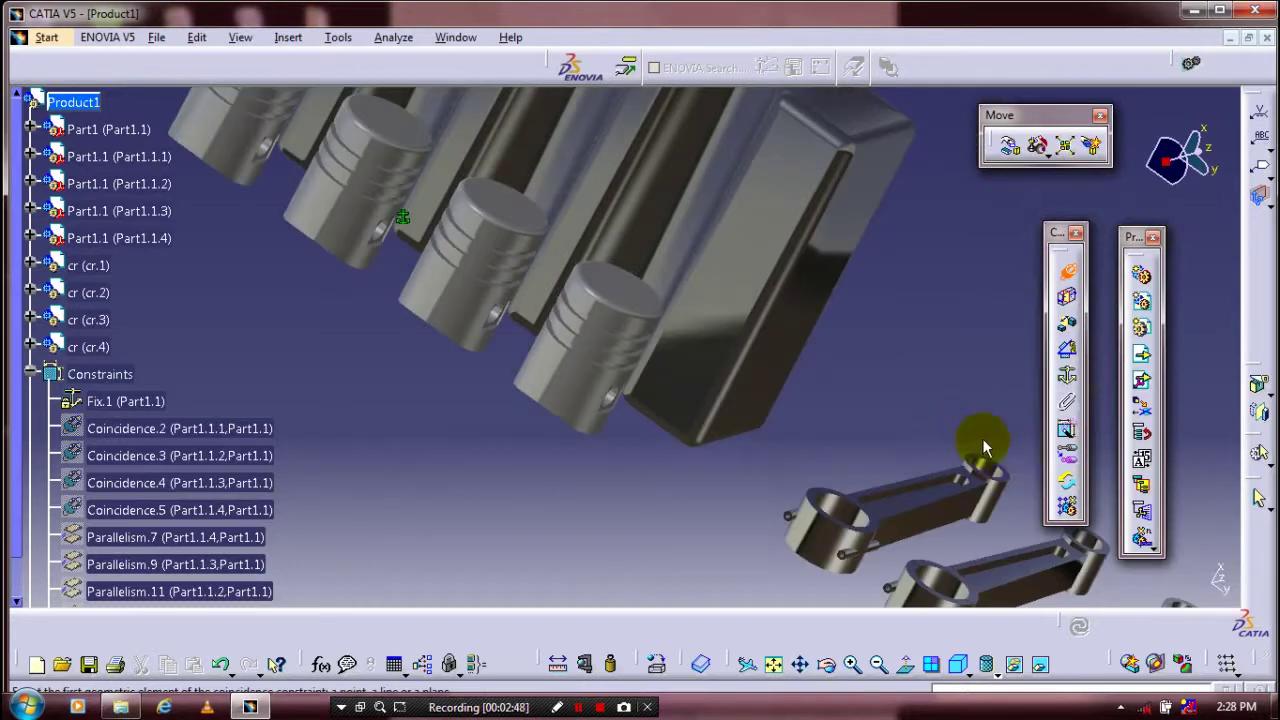
left_click(988, 467)
mouse_move(403, 408)
middle_mouse_down()
mouse_move(457, 414)
mouse_move(566, 474)
middle_mouse_up()
mouse_move(400, 358)
middle_mouse_down()
mouse_move(608, 486)
mouse_move(562, 475)
middle_mouse_up()
middle_click_drag(471, 451, 497, 337)
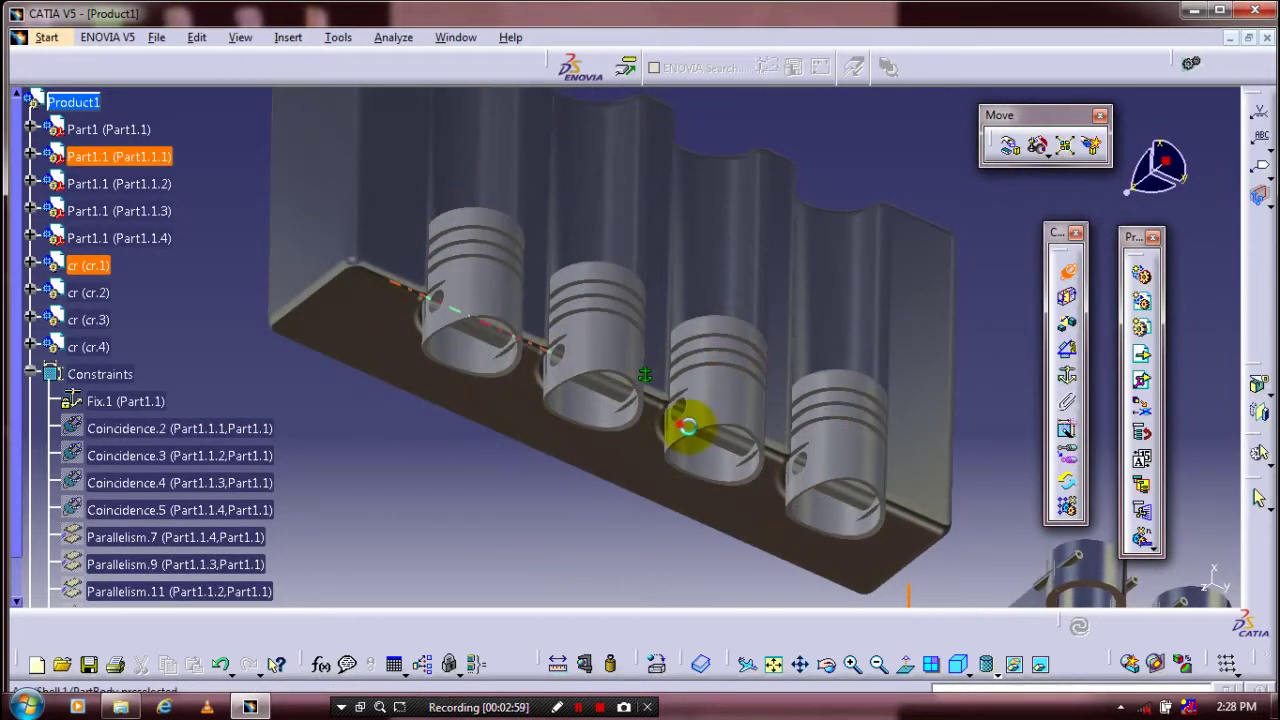
Step: Constrain the small-end axes of the second and third connecting rods coincident with the pin-hole axes of their matching pistons
middle_click_drag(651, 408, 563, 229)
middle_click_drag(667, 444, 655, 405)
left_click(899, 555)
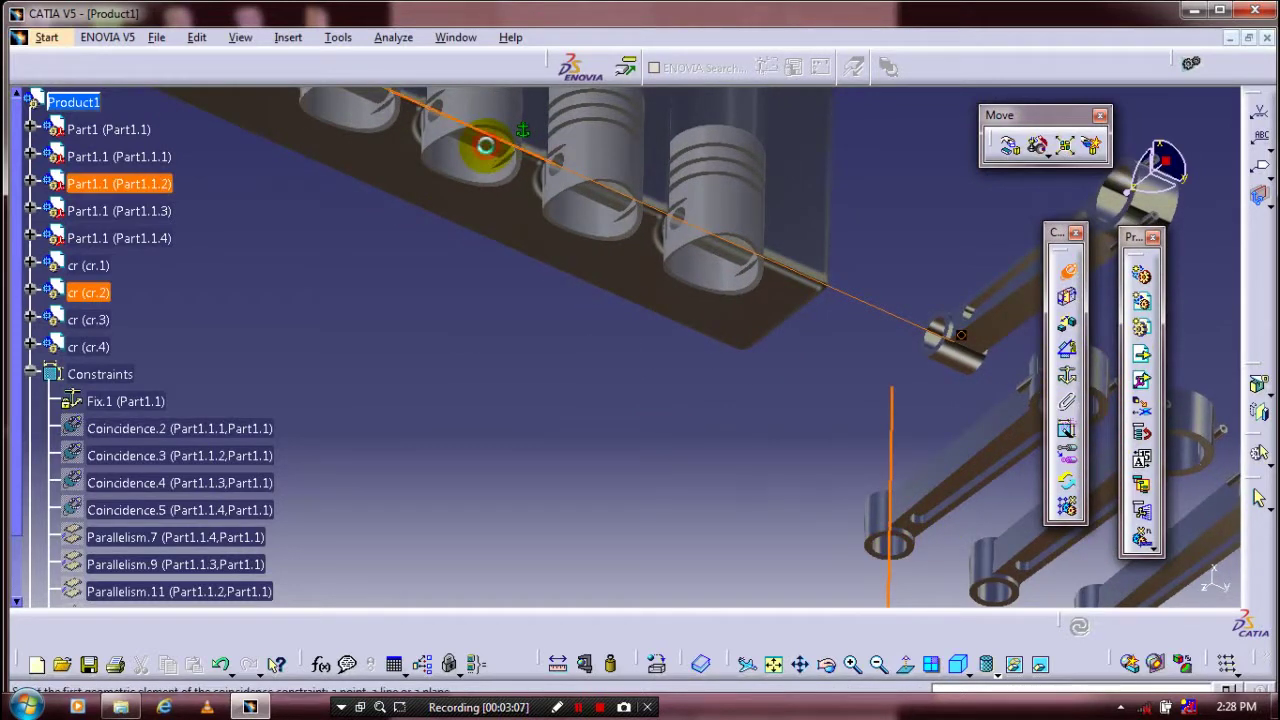
left_click(488, 140)
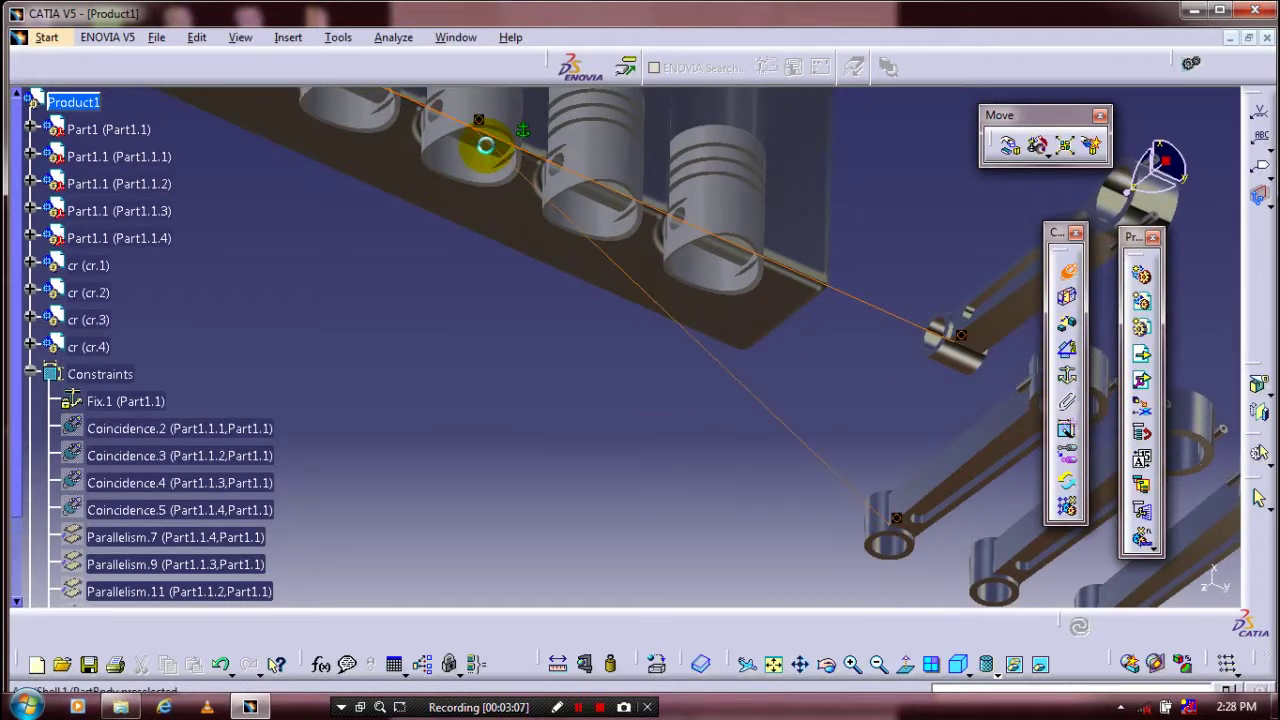
left_click(615, 211)
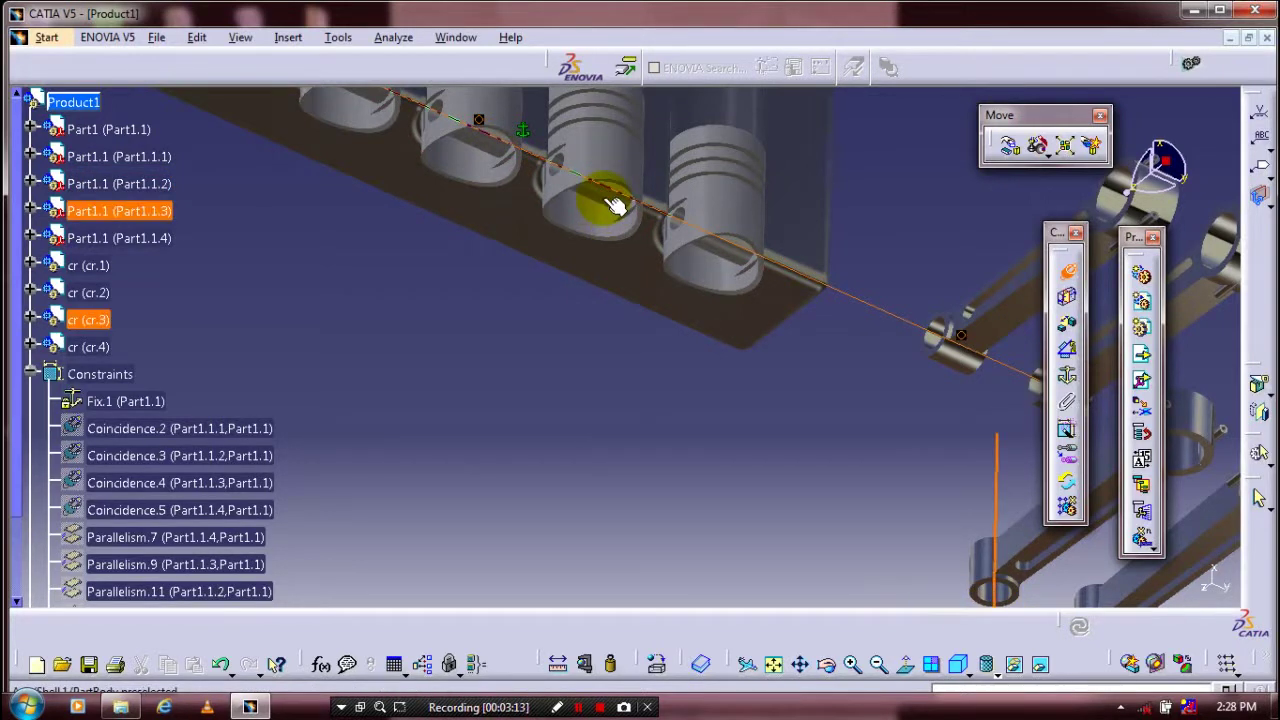
Step: Constrain the fourth connecting rod's small-end axis coincident with the fourth piston's pin-hole axis and end the Coincidence command
middle_click_drag(791, 491, 744, 346)
middle_click_drag(832, 431, 790, 312)
left_click(908, 522)
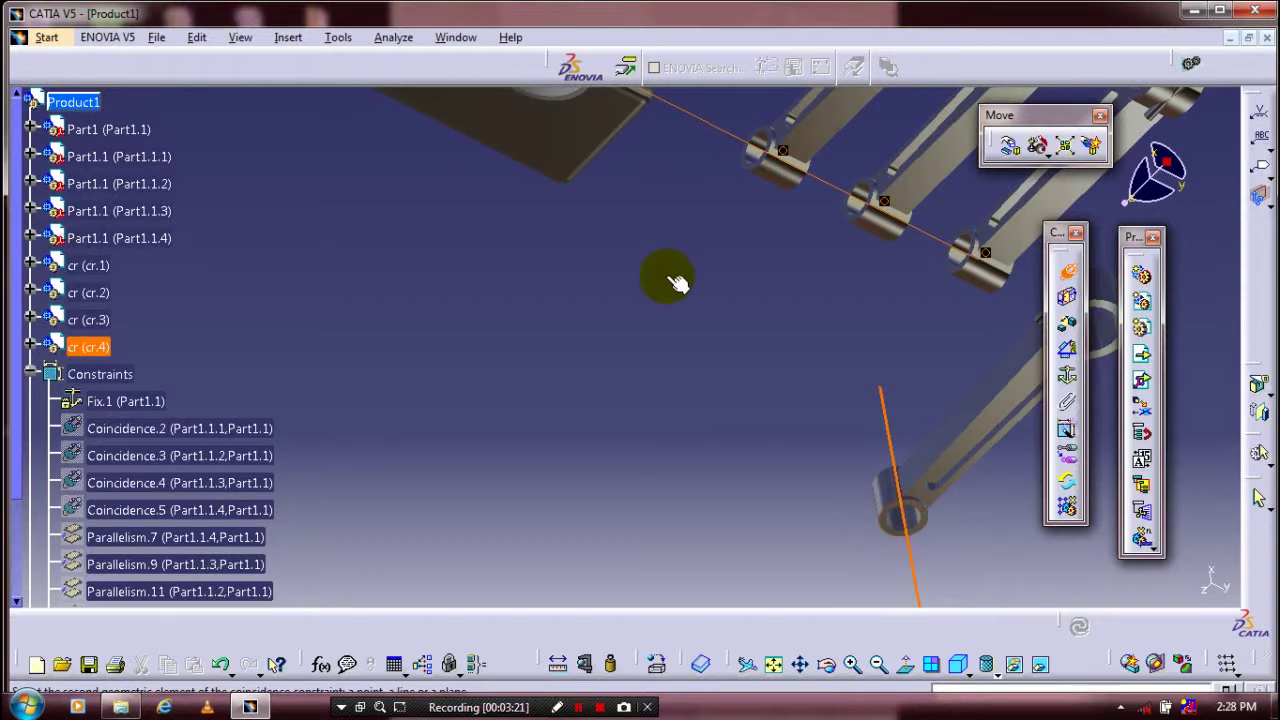
middle_click_drag(669, 279, 778, 381)
left_click(668, 271)
middle_click_drag(784, 441, 887, 487)
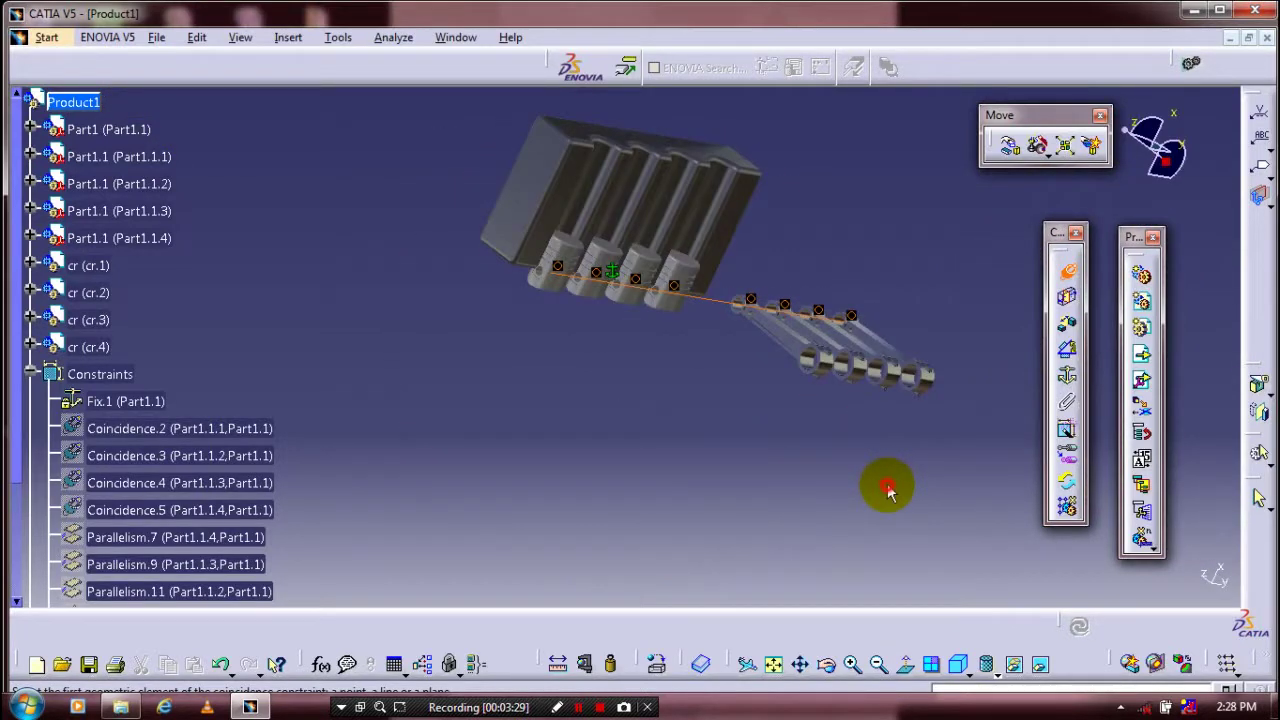
left_click(1067, 272)
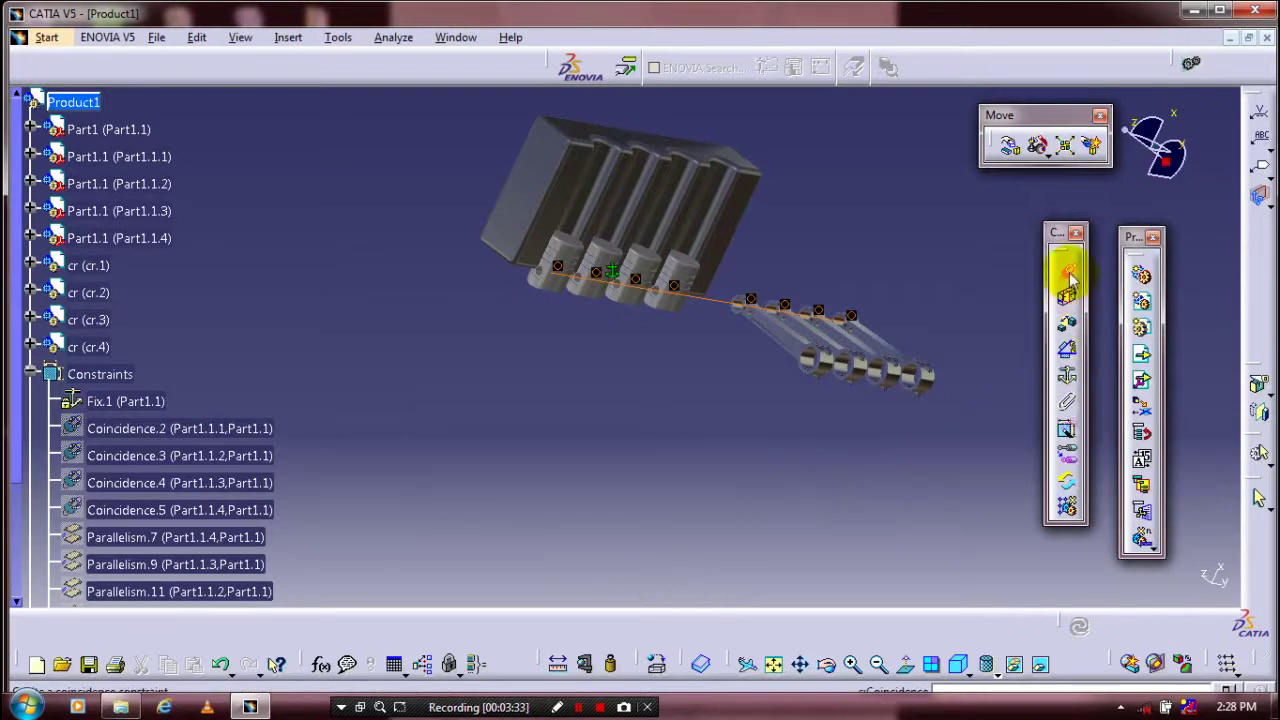
Step: Constrain the flat side face of the first connecting rod 4 mm from the first piston's inner pin-boss face with an Offset constraint
middle_click_drag(875, 488, 808, 455)
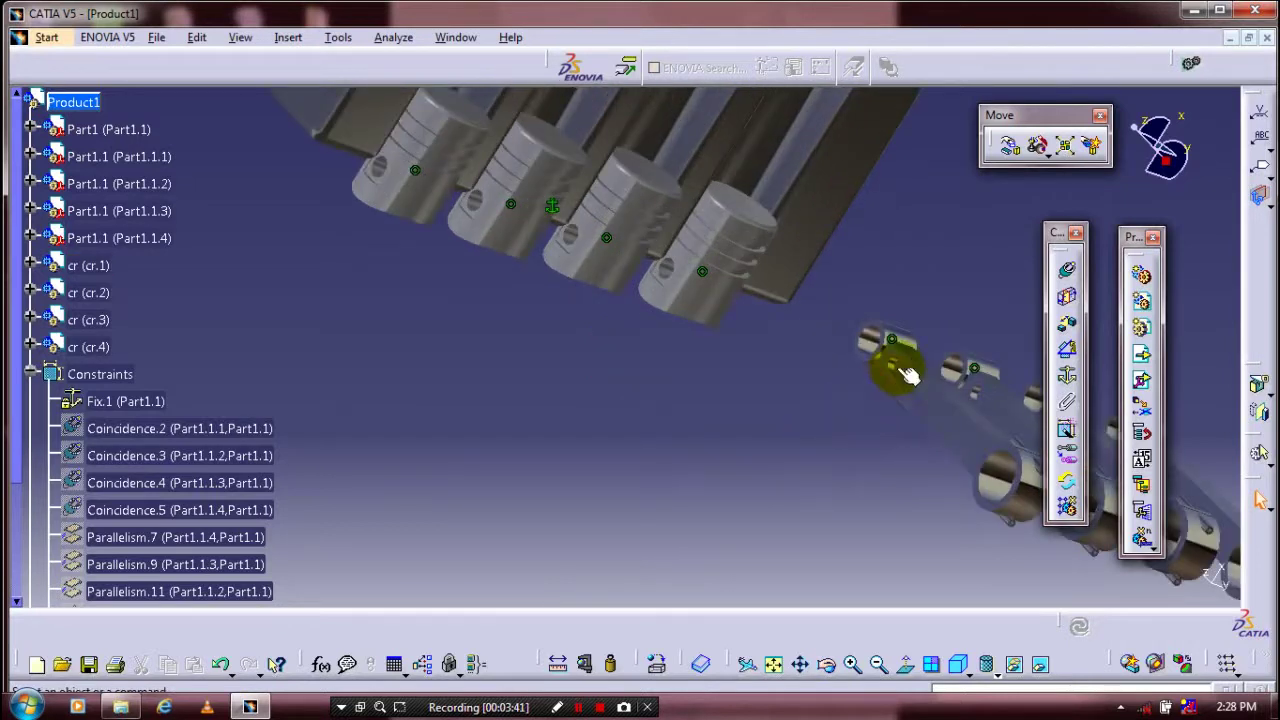
left_click(1068, 338)
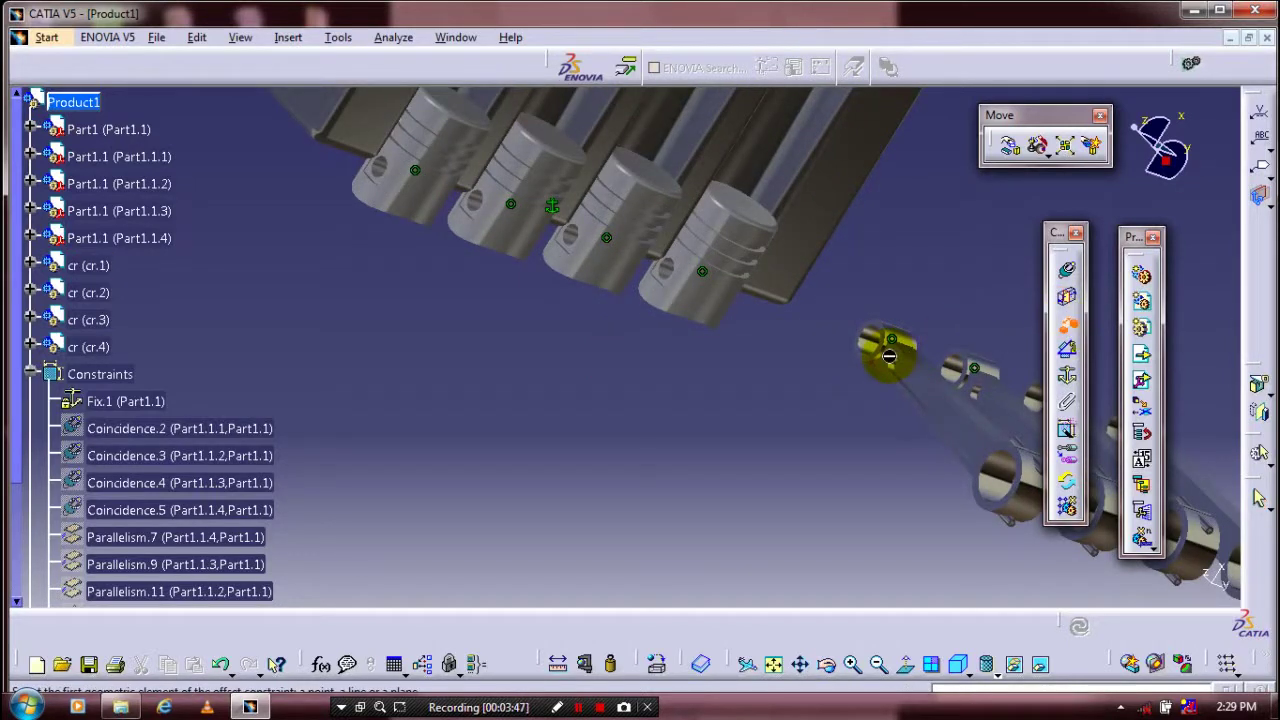
left_click(897, 355)
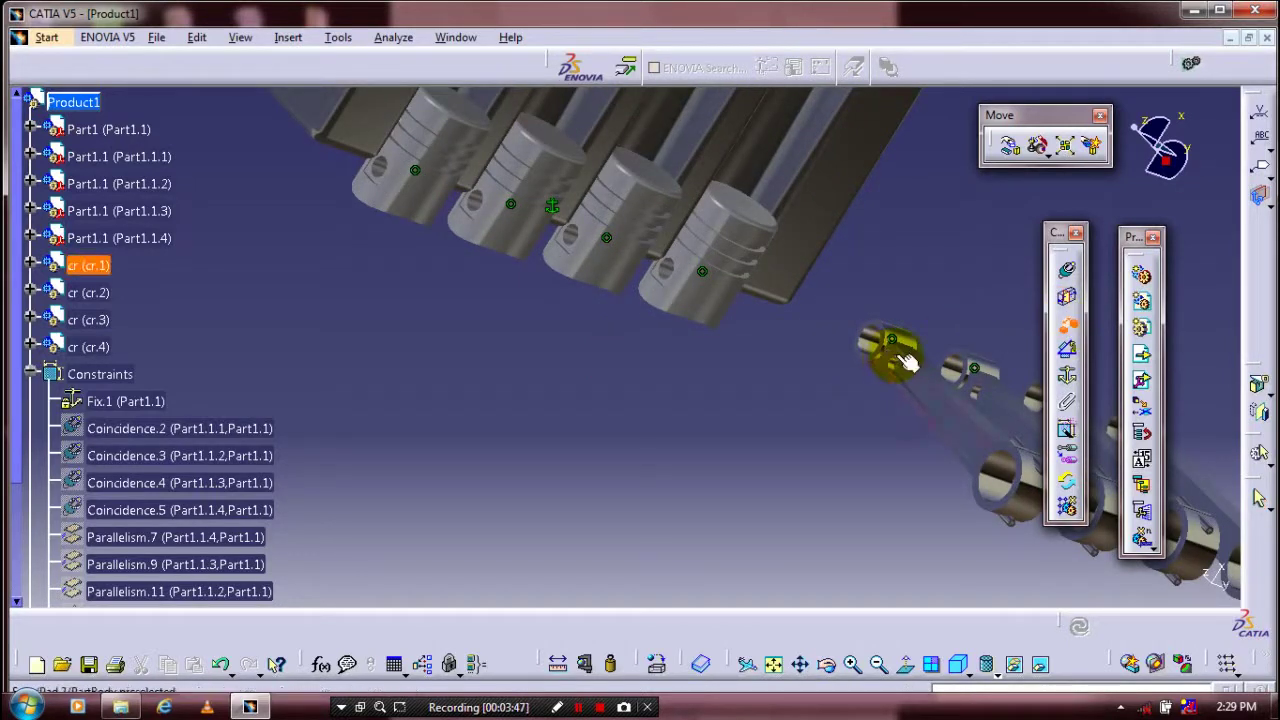
left_click(1066, 326)
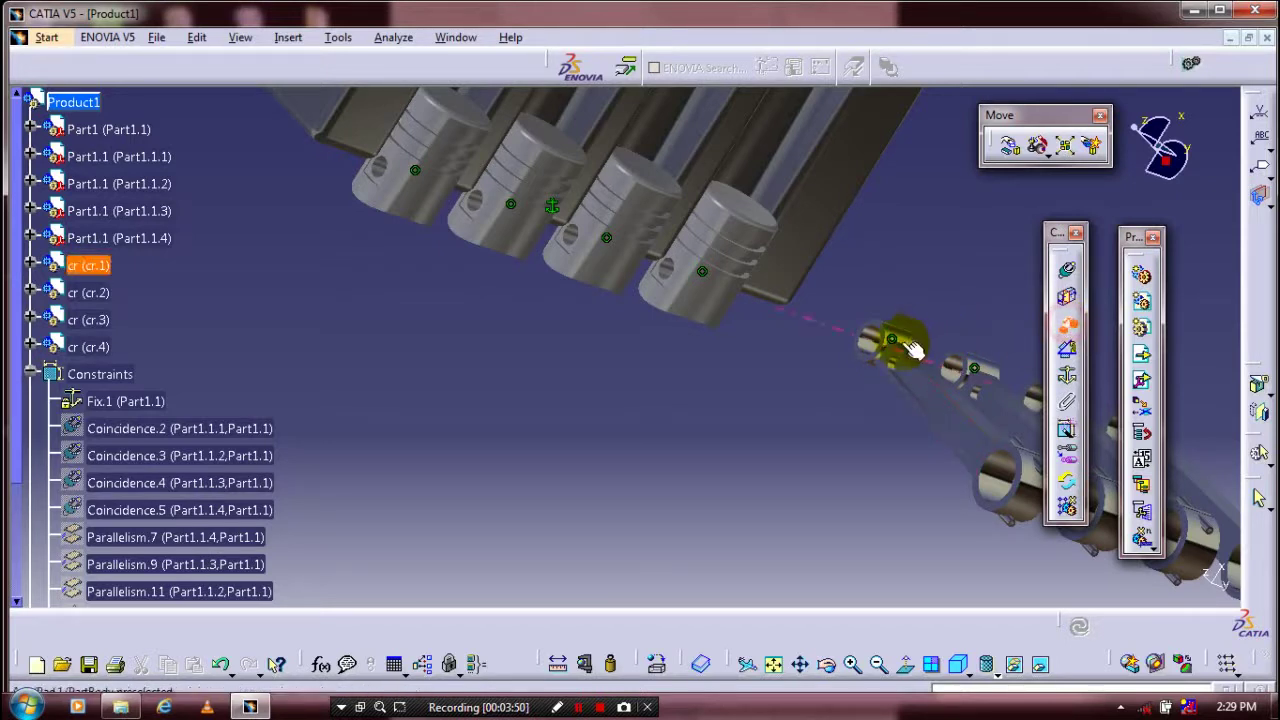
left_click(891, 357)
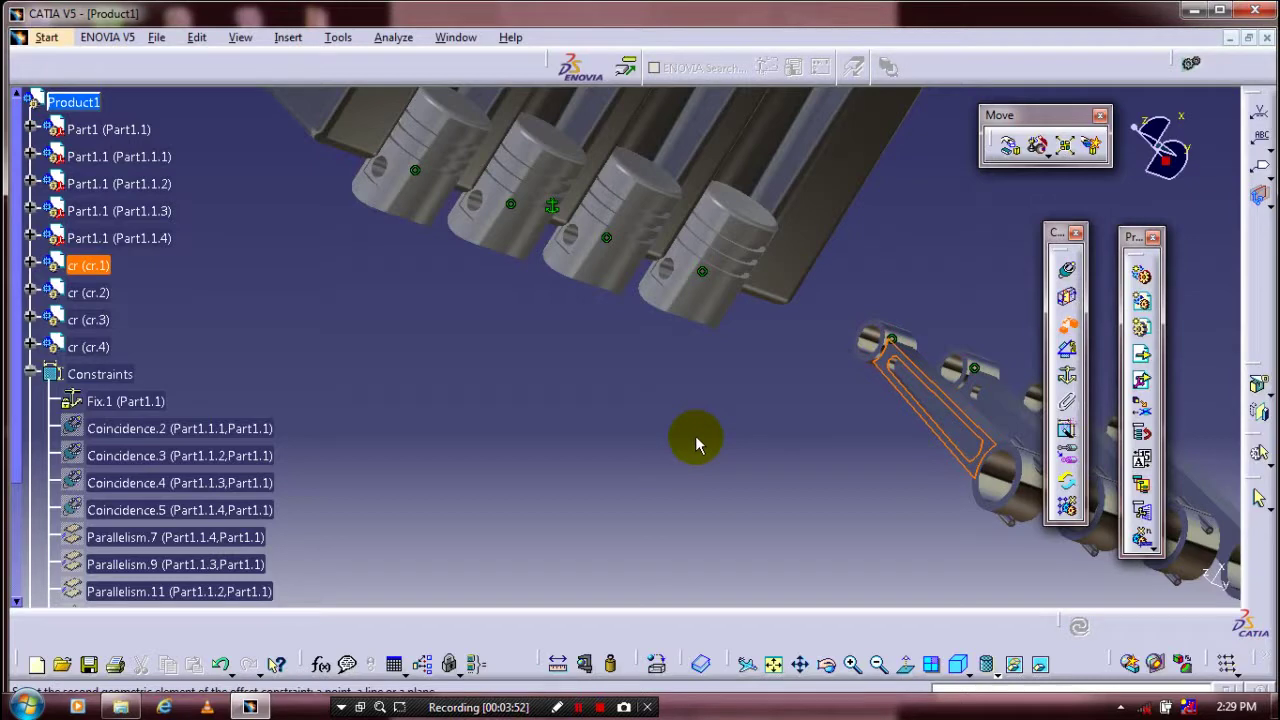
middle_click_drag(697, 443, 593, 281)
left_click(578, 274)
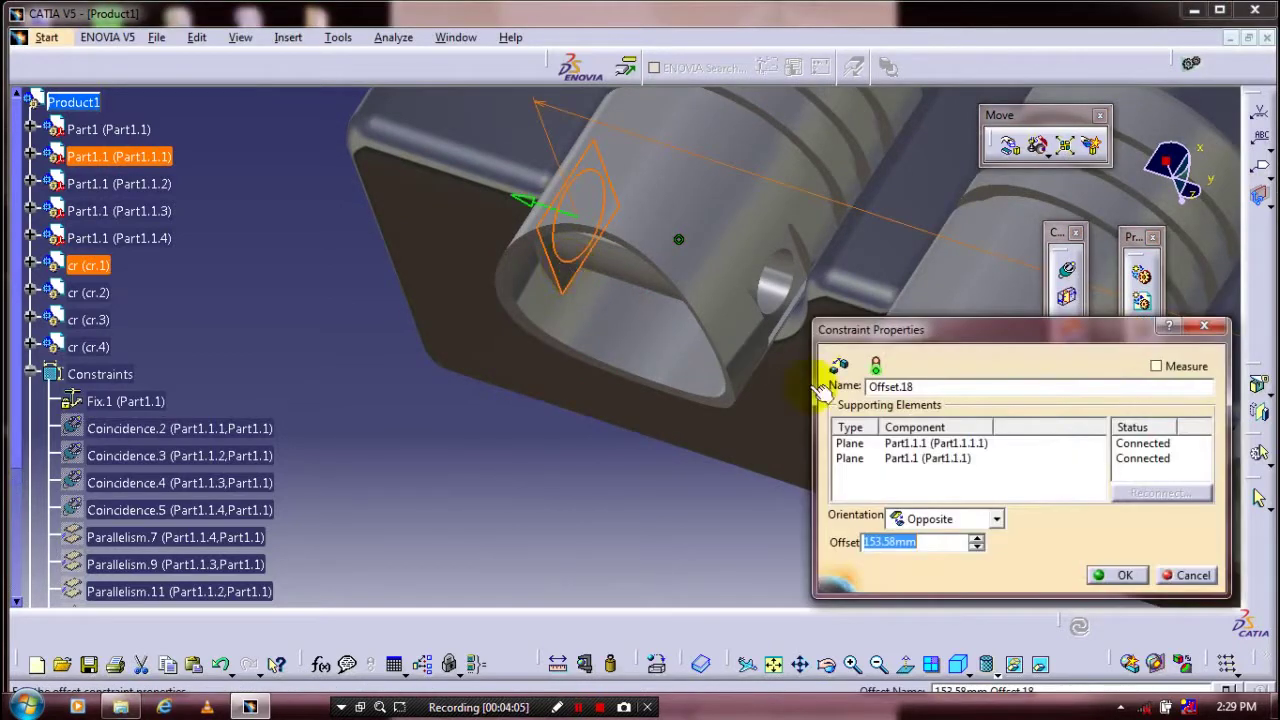
type("4")
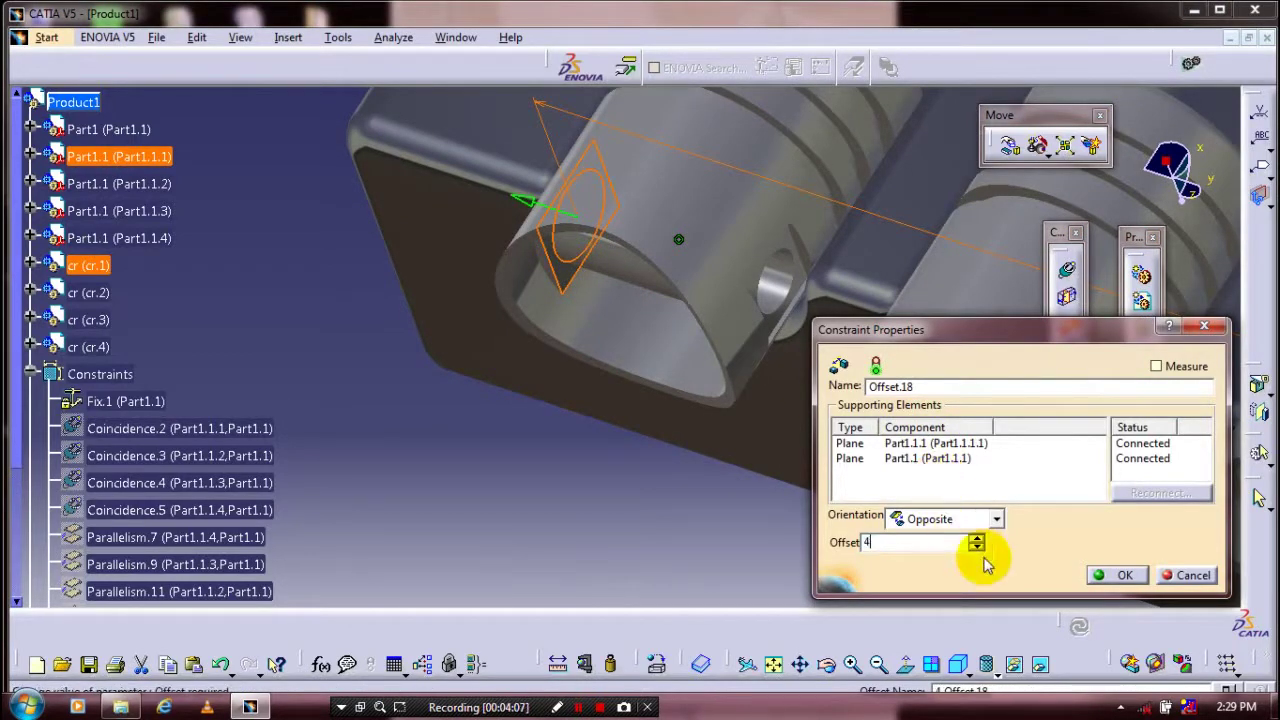
left_click(1108, 574)
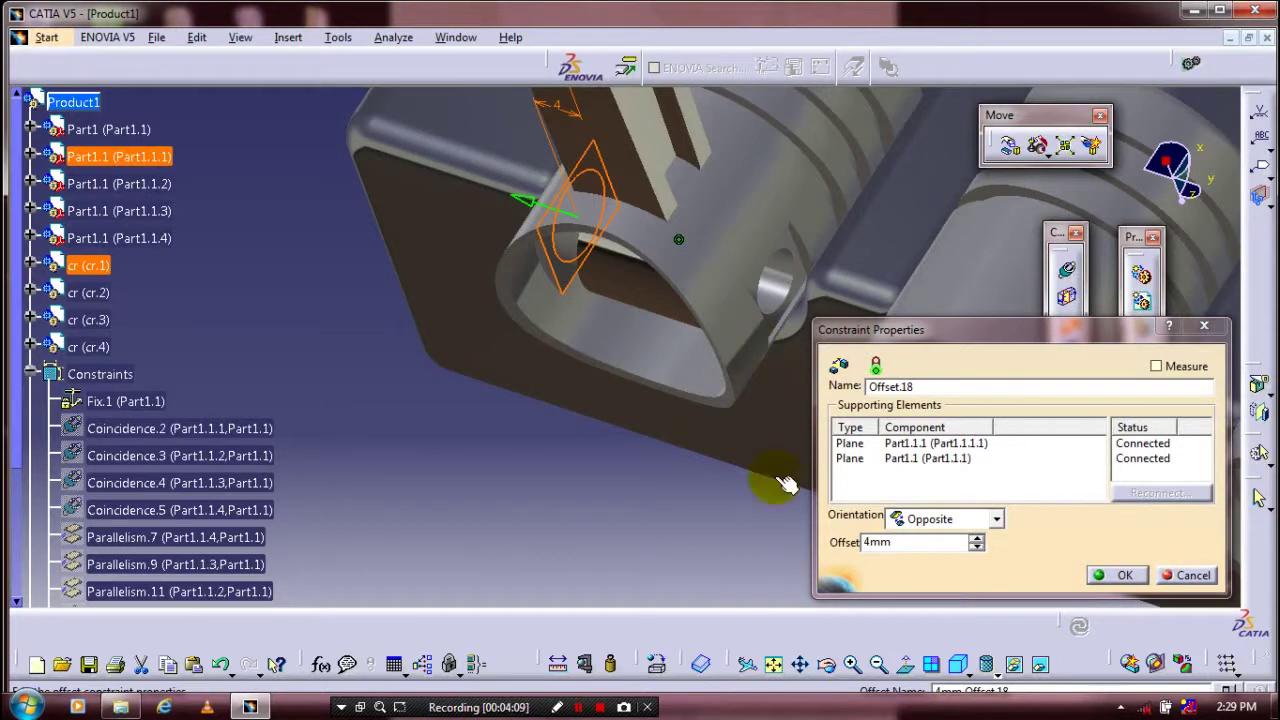
left_click(1120, 573)
Step: Add a 4 mm Offset constraint between the second piston's inner pin-boss face and the second connecting rod's side face
middle_click_drag(829, 440, 643, 388)
middle_click_drag(795, 423, 714, 409)
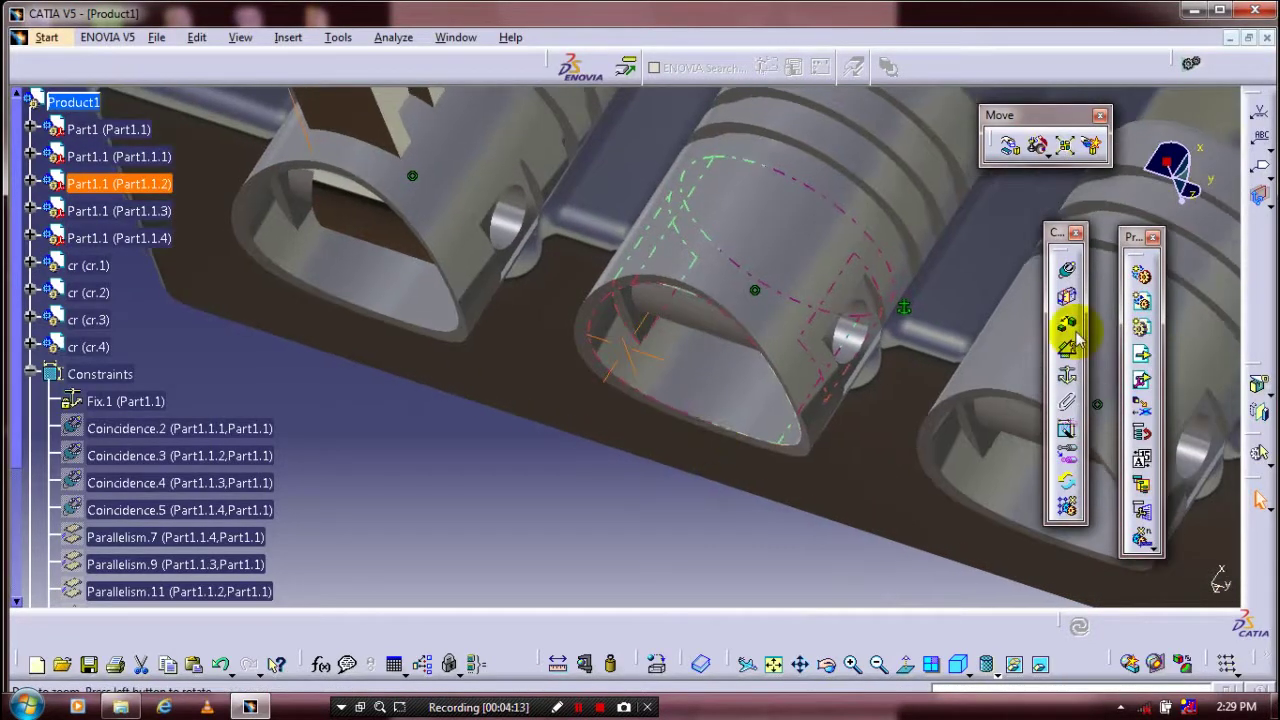
left_click(1067, 323)
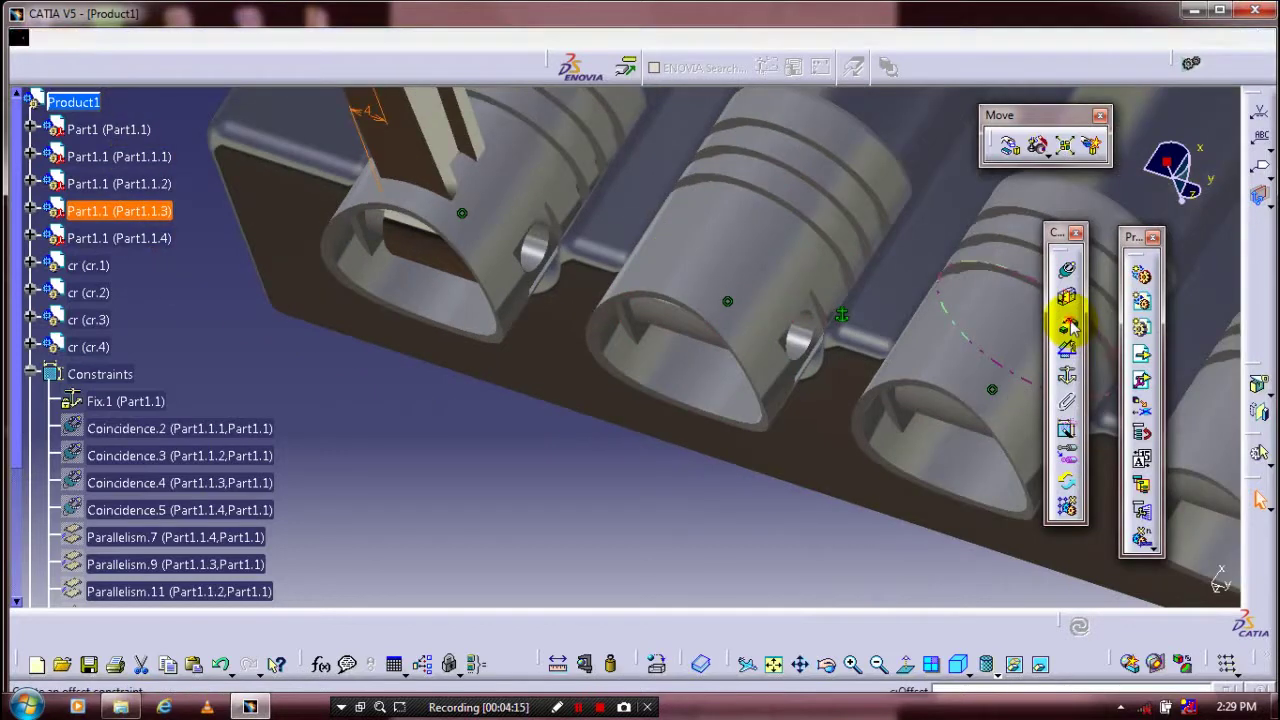
left_click(645, 322)
middle_click_drag(645, 322, 943, 243, "ctrl")
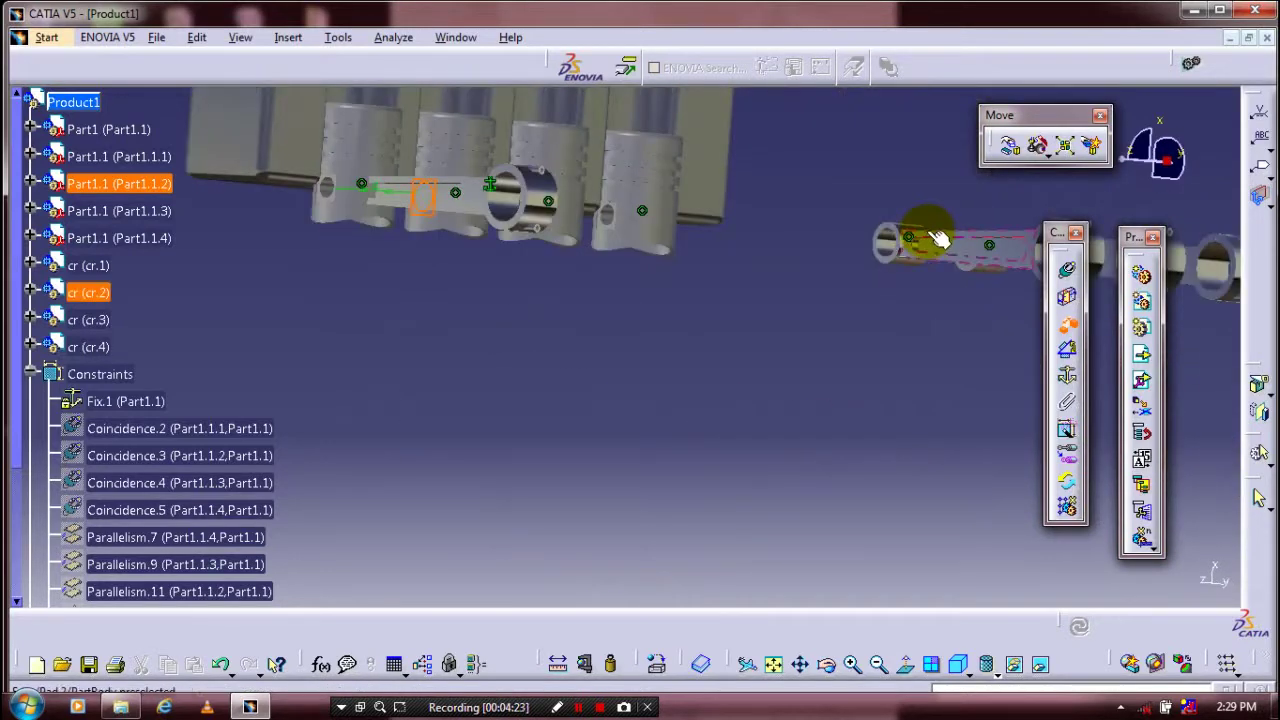
left_click(941, 247)
type("4")
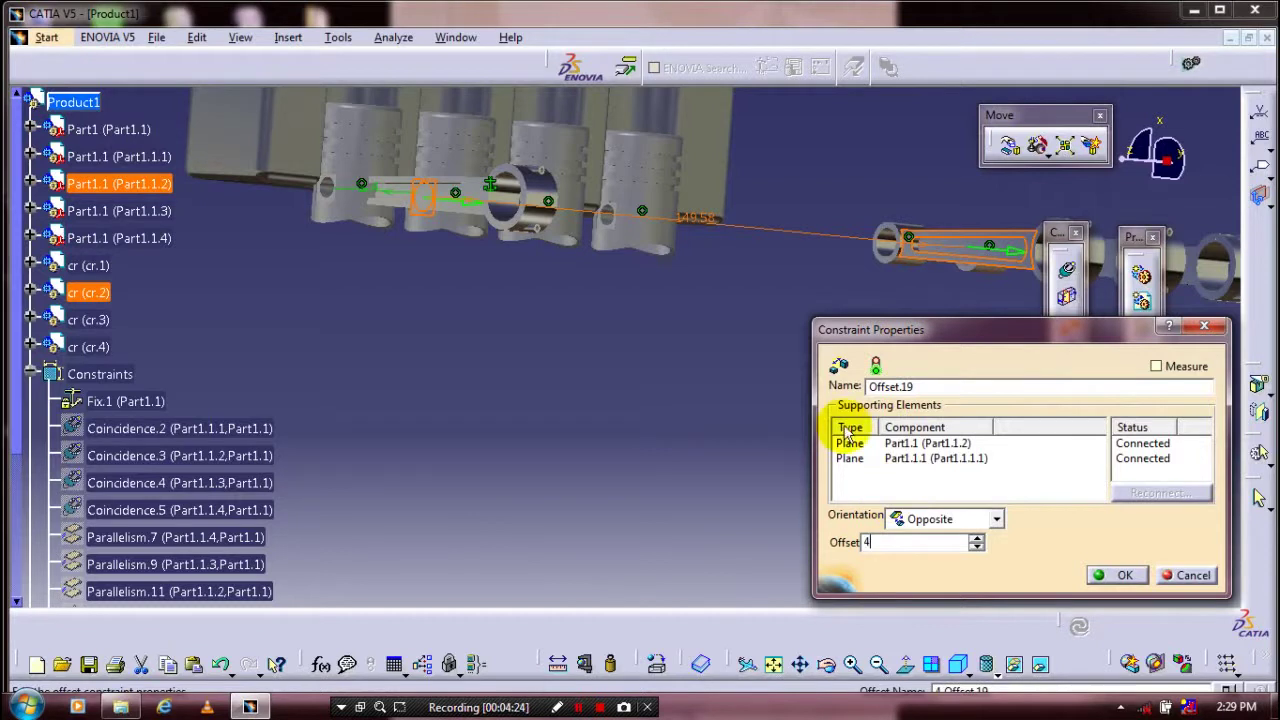
key("Return")
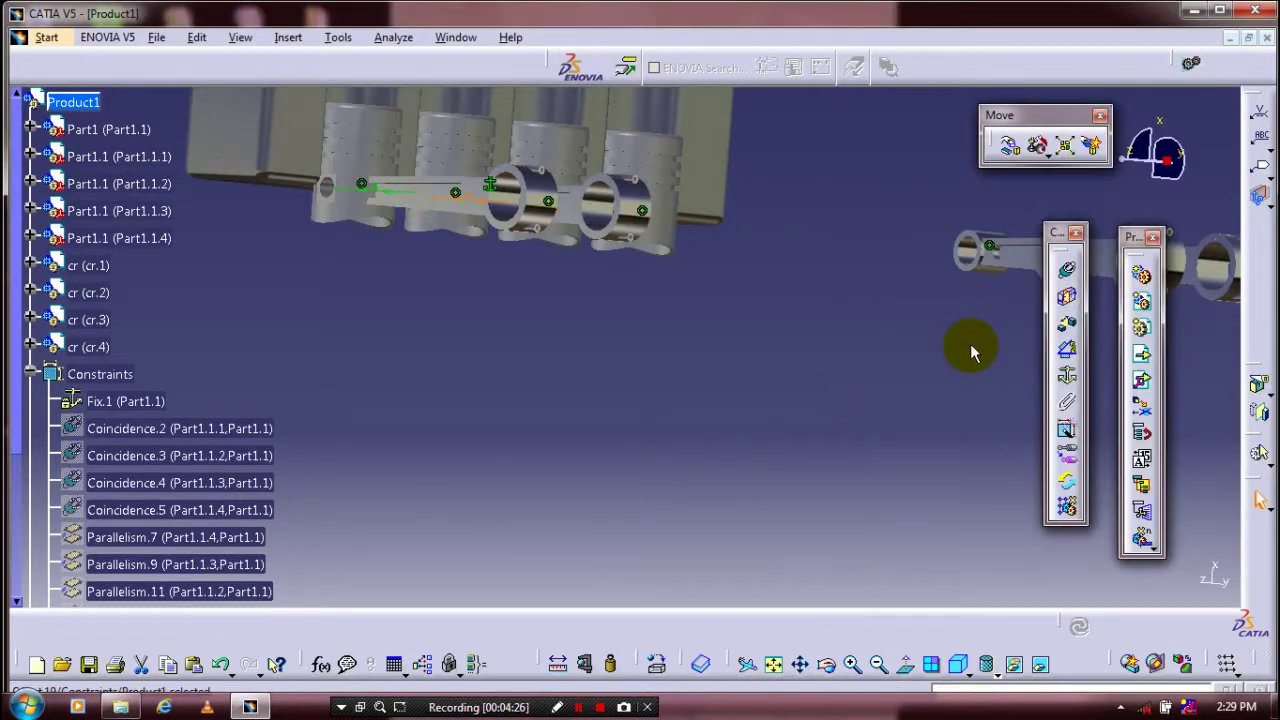
Step: Add a 4 mm Offset constraint between the third connecting rod's side face and the third piston's inner pin-boss face
left_click(1066, 323)
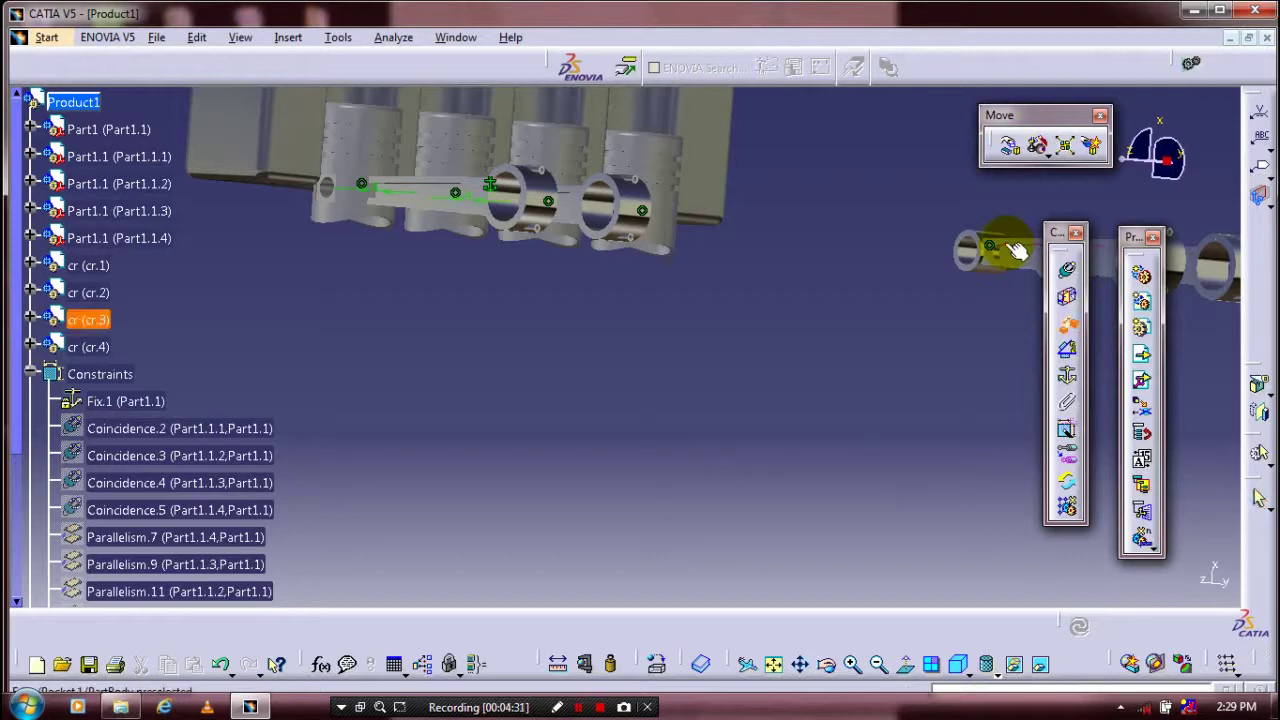
middle_click_drag(595, 286, 838, 230)
left_click(838, 230)
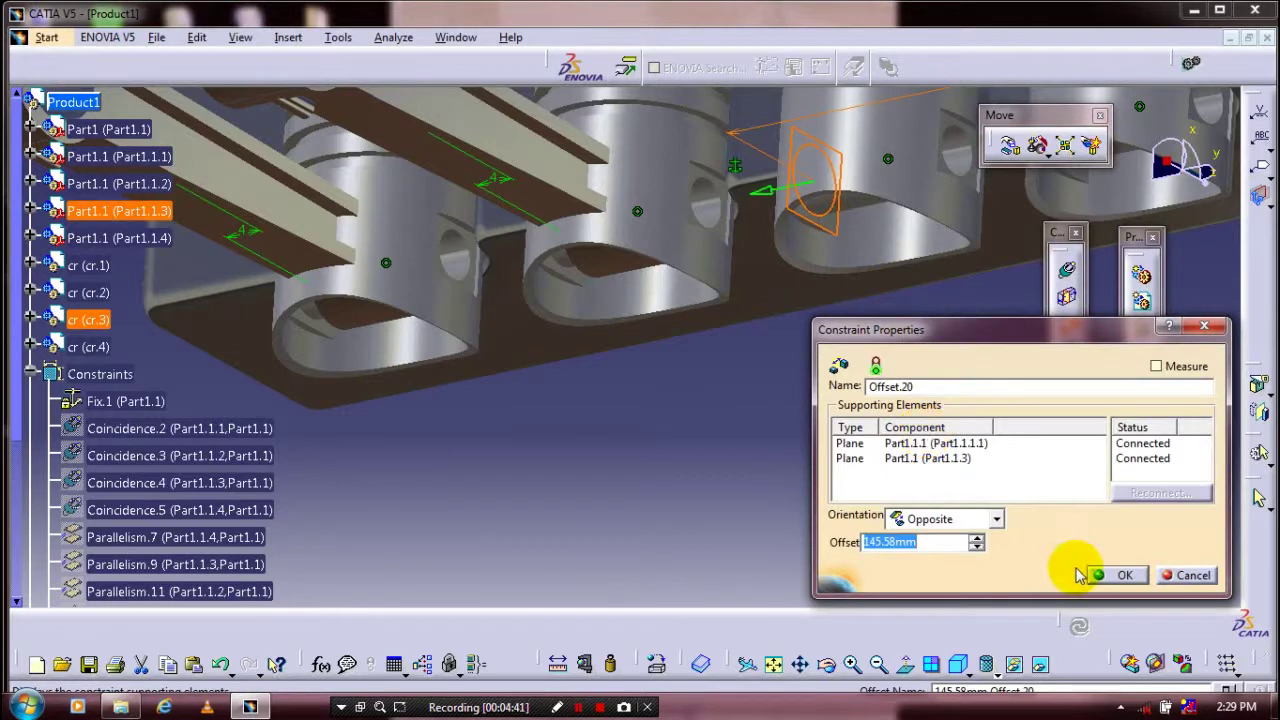
type("4")
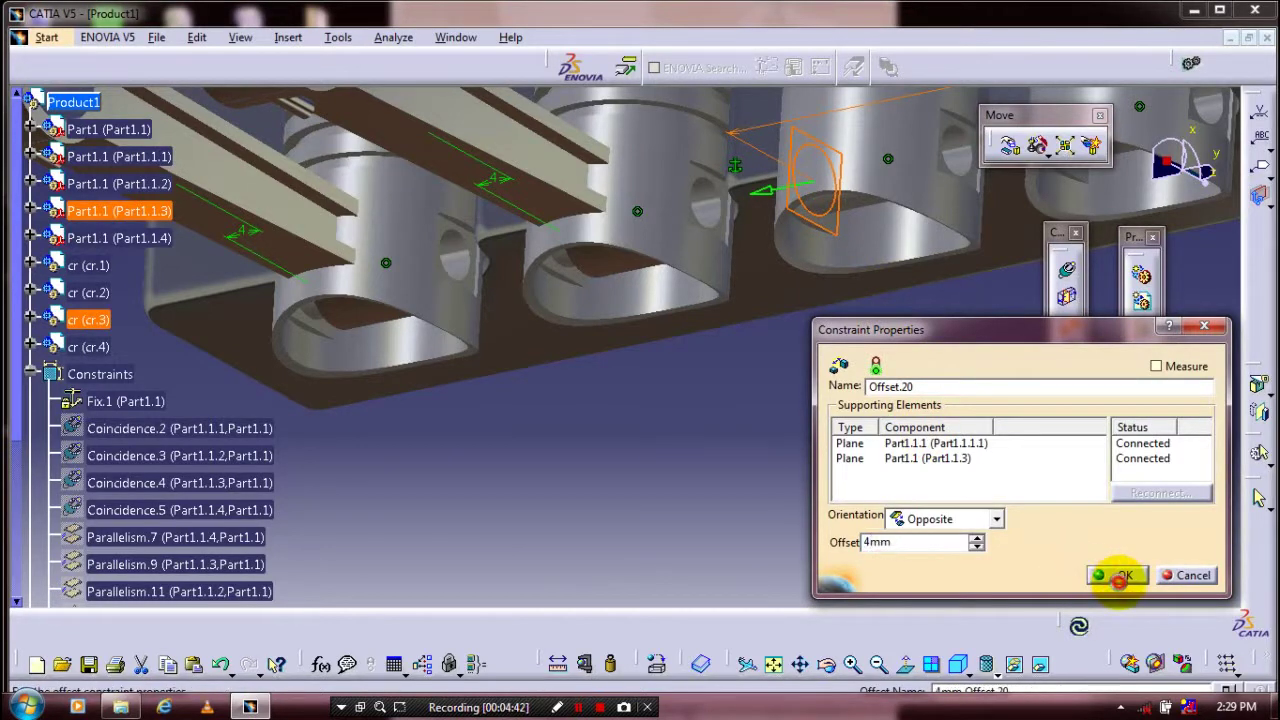
key("Return")
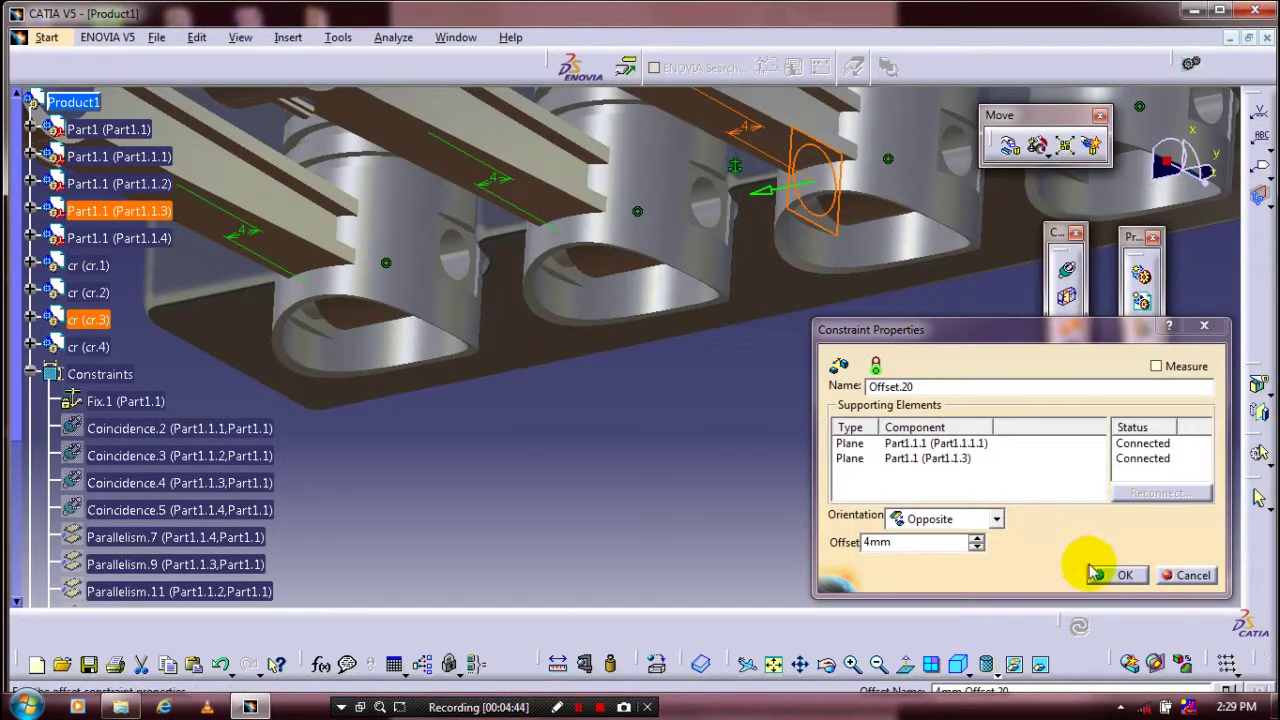
left_click(1098, 574)
Step: Add a 4 mm Offset constraint between the fourth piston's inner pin-boss face and the fourth connecting rod's side face
middle_click_drag(903, 446, 755, 447)
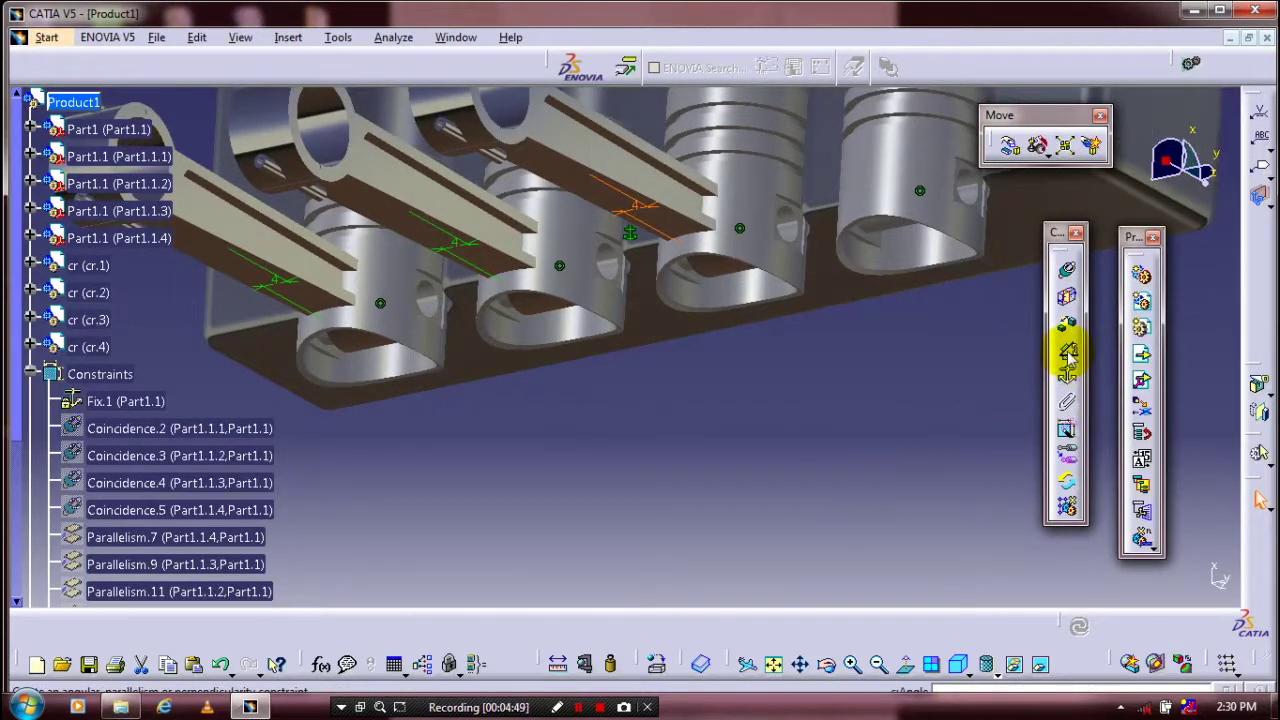
left_click(1068, 323)
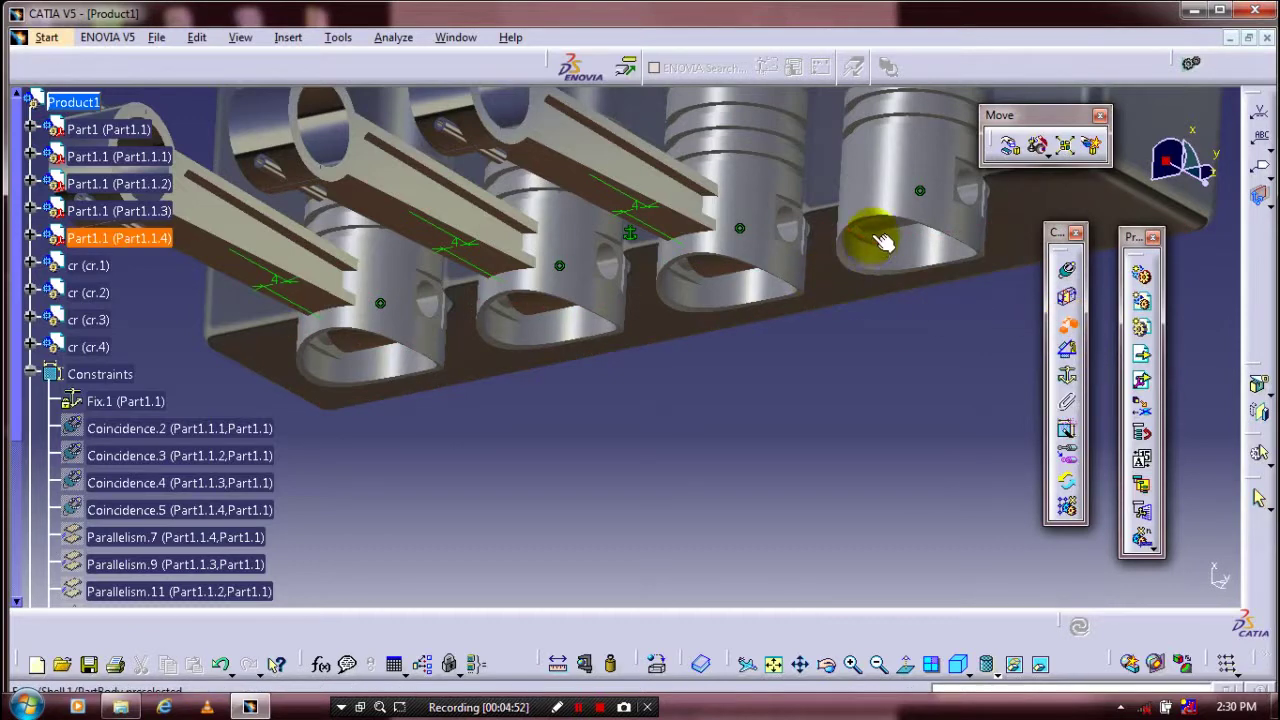
middle_click_drag(875, 238, 843, 280)
left_click(797, 296)
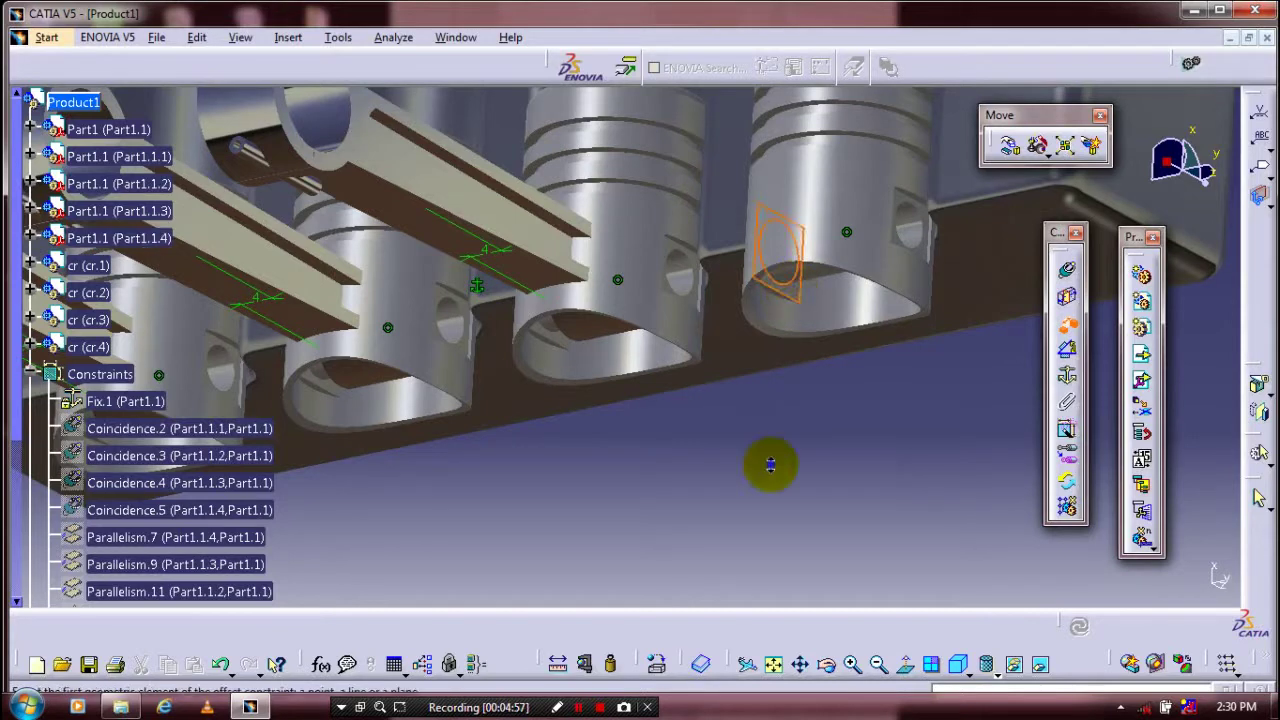
middle_click_drag(770, 464, 848, 294)
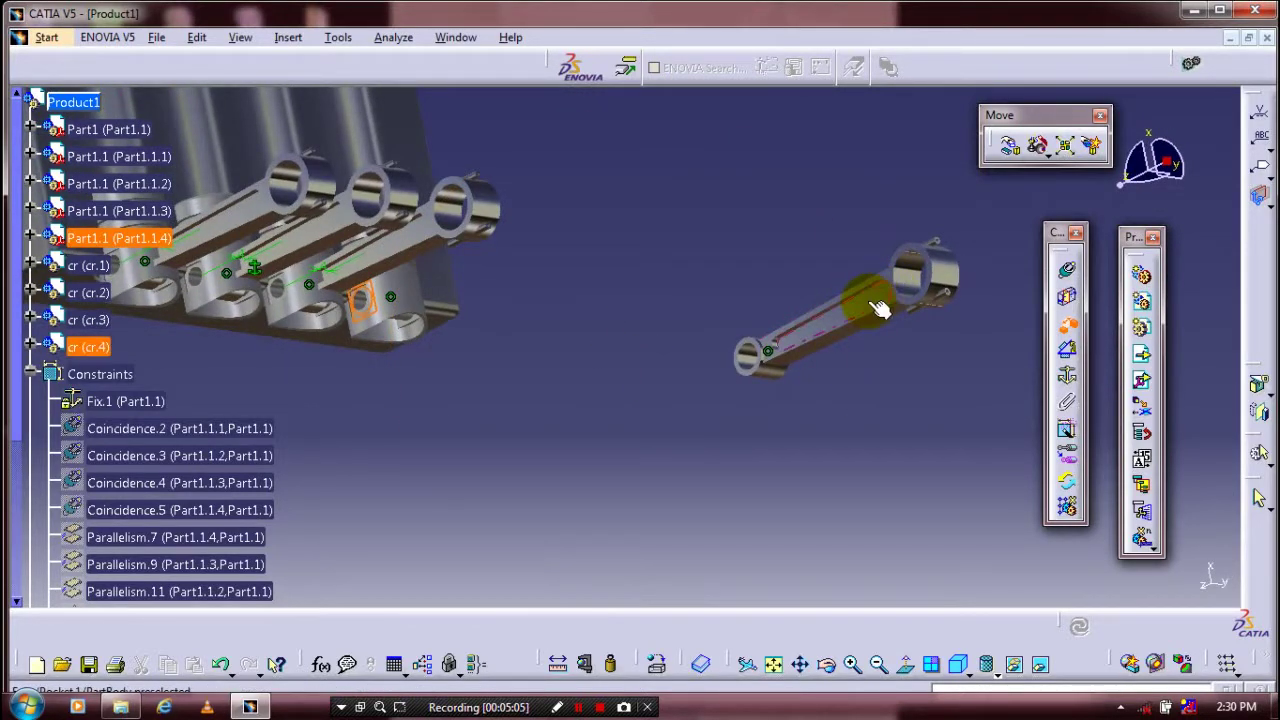
left_click(888, 294)
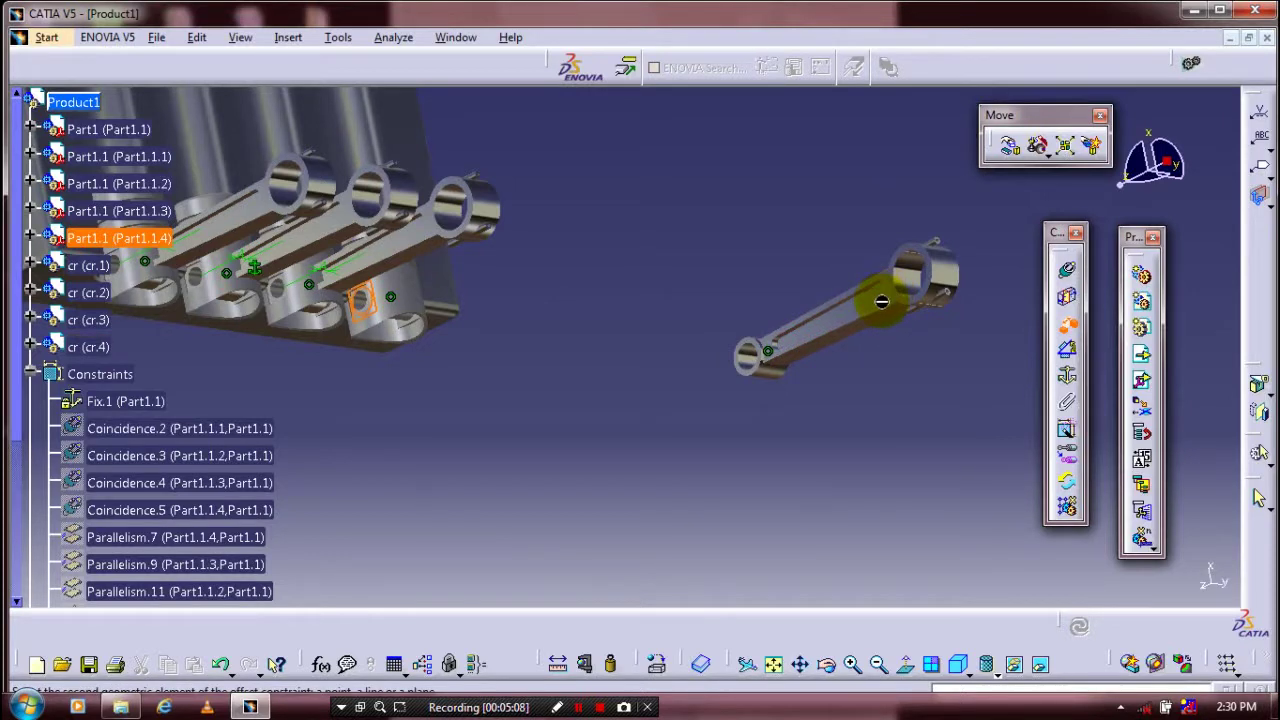
left_click(882, 301)
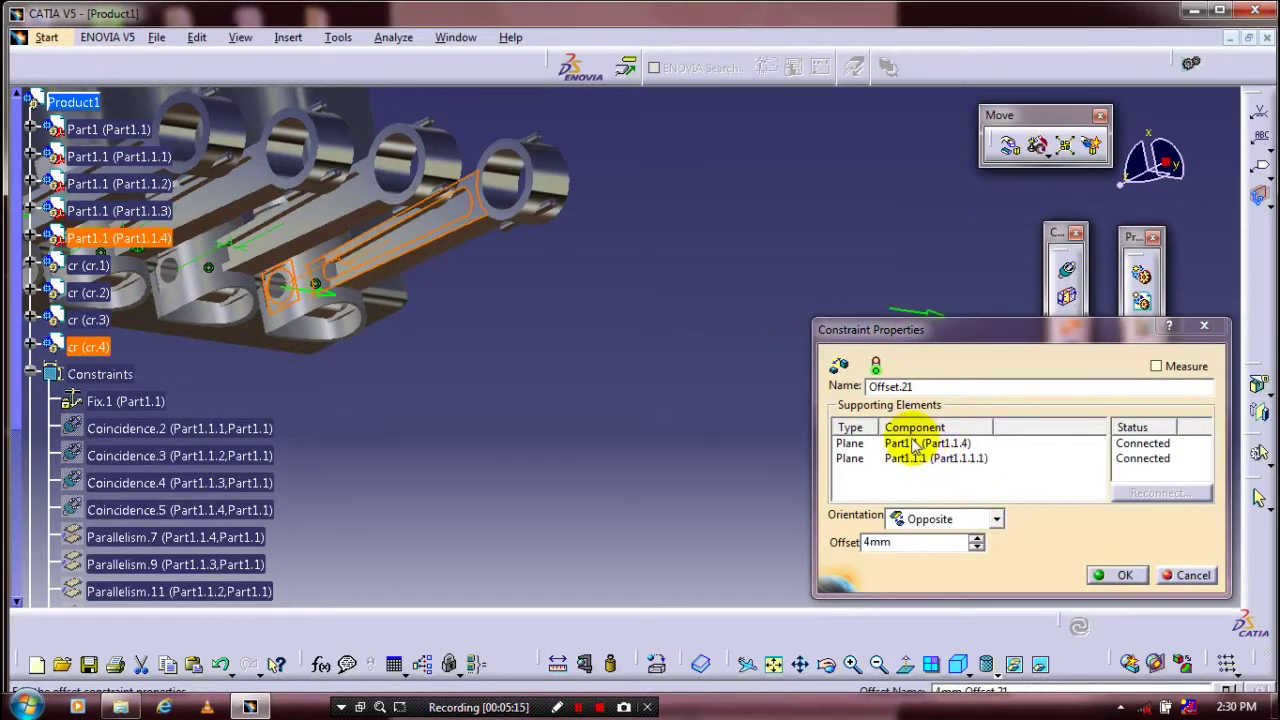
left_click(1120, 574)
Step: Manipulate the four connecting rods around the Y axis with respect to constraints, swinging them into parallel alignment below their pistons
middle_click_drag(675, 278, 753, 346)
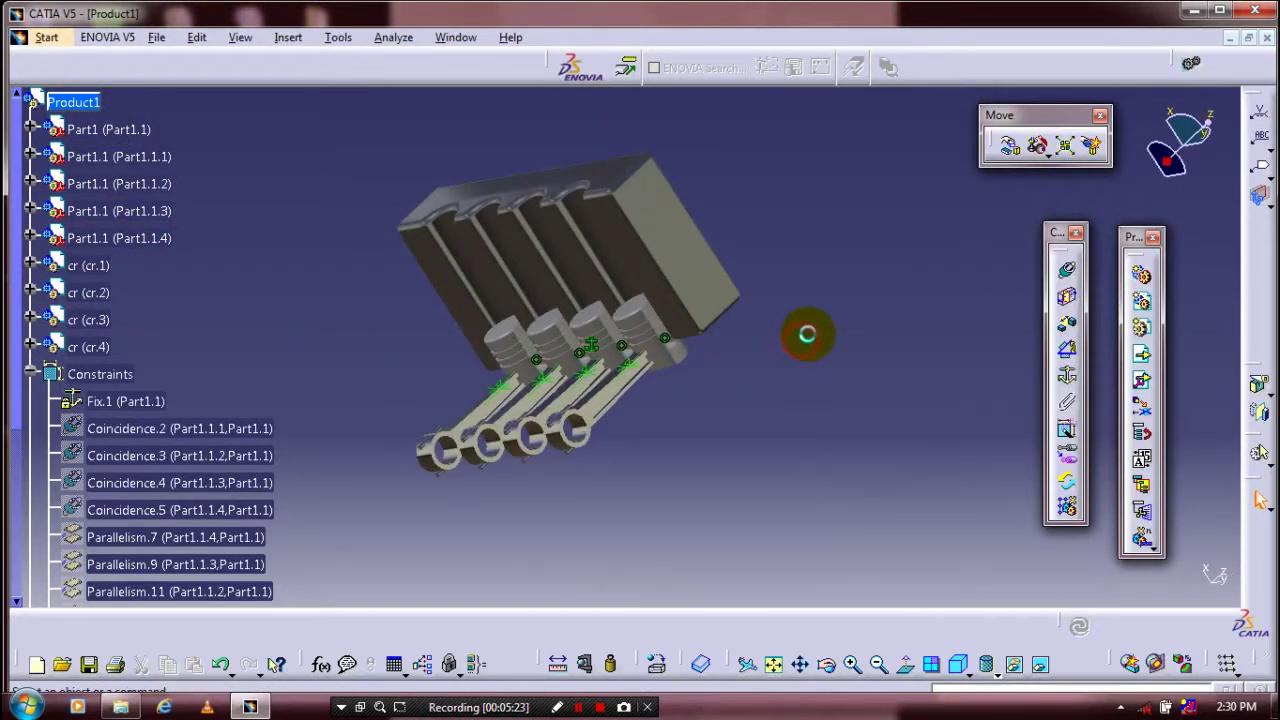
left_click(1008, 147)
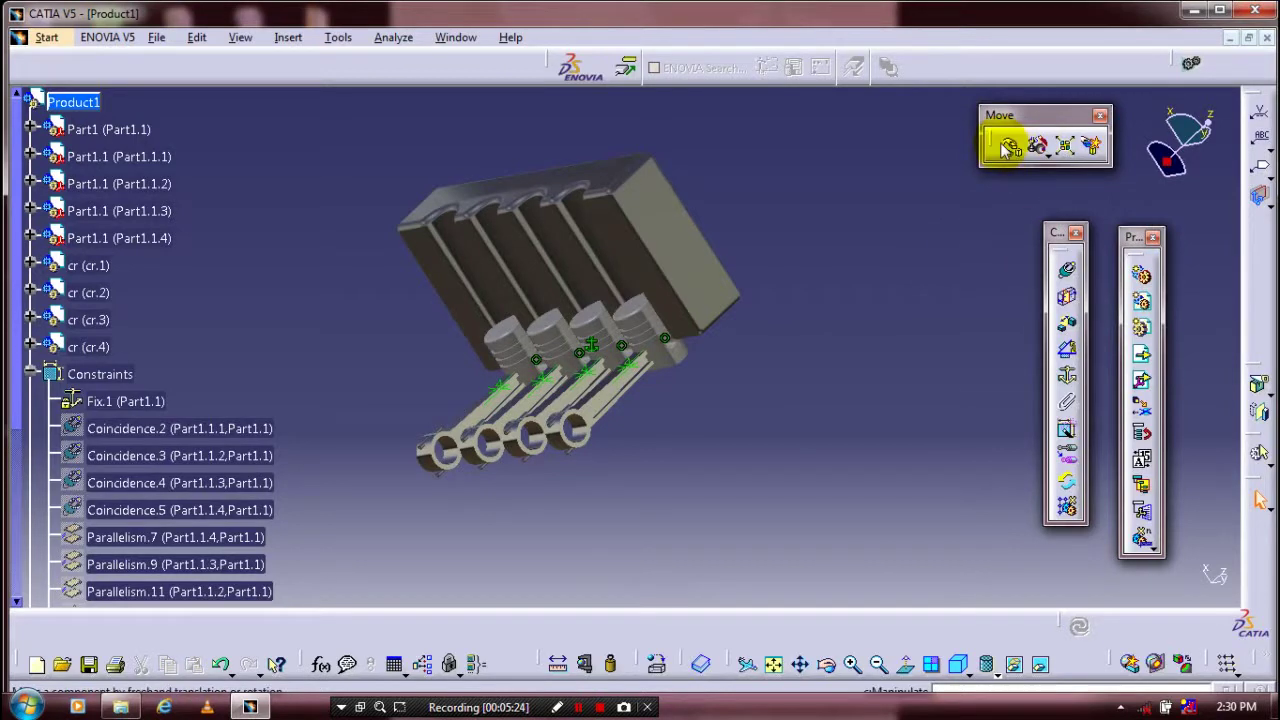
left_click(1123, 525)
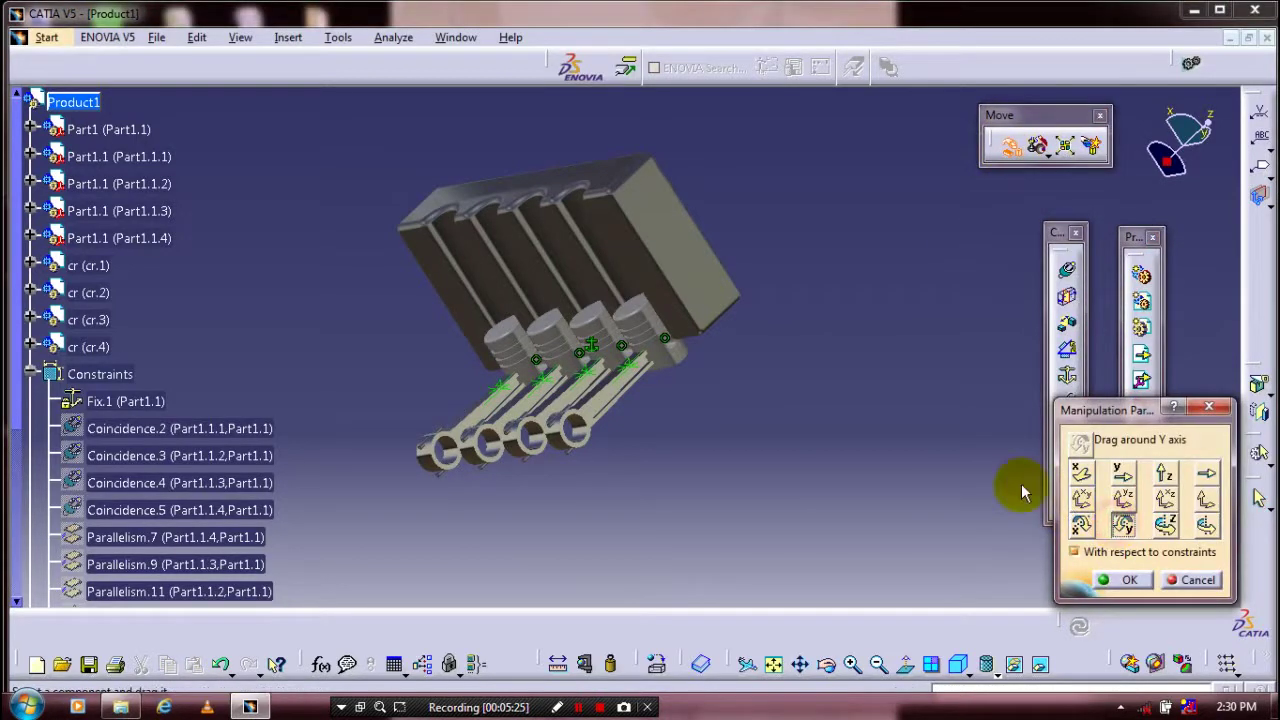
left_click_drag(623, 409, 692, 457)
left_click_drag(537, 428, 575, 472)
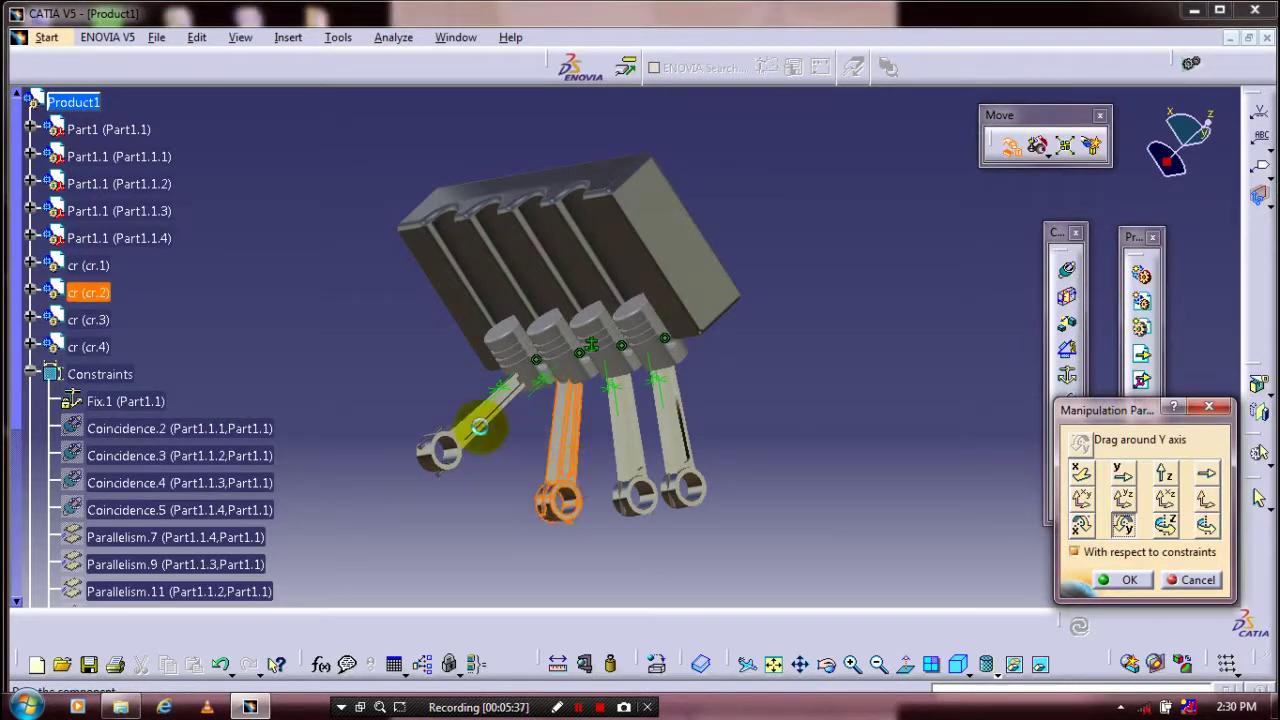
left_click_drag(480, 423, 573, 486)
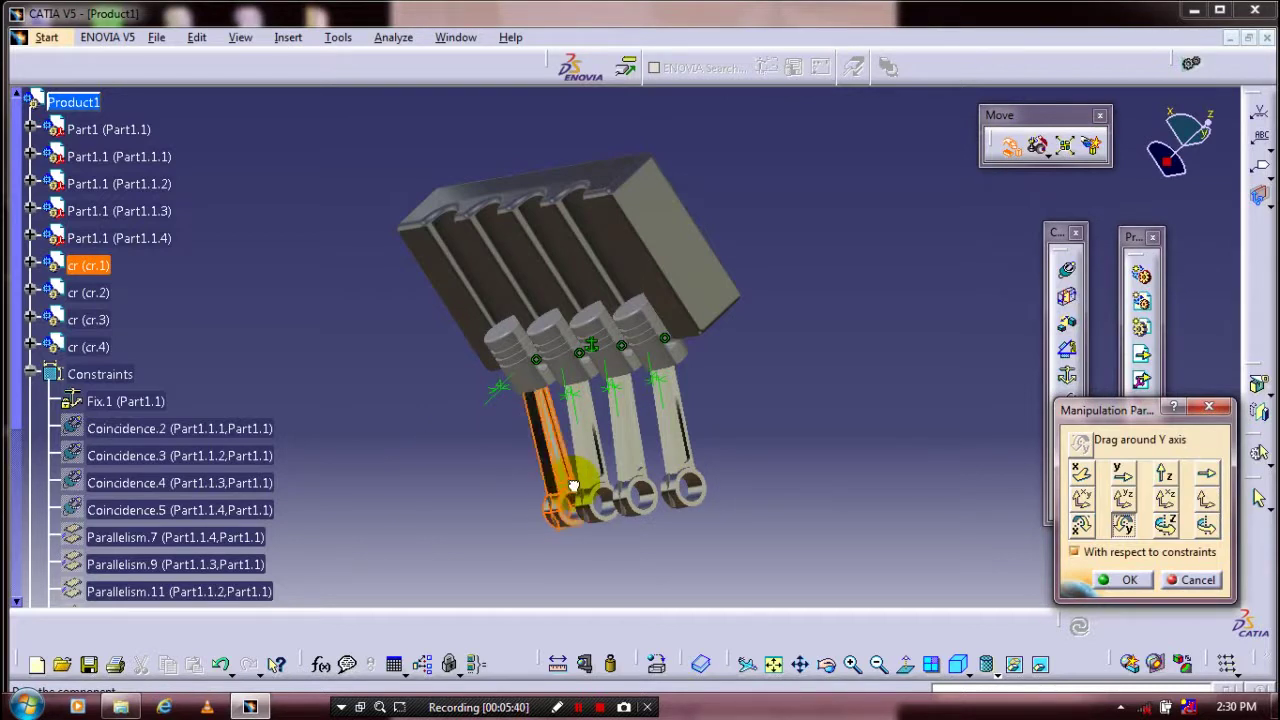
Step: Move the first and fourth pistons along the X axis further into their bores to matching heights and finish the manipulation
middle_click_drag(733, 383, 798, 402)
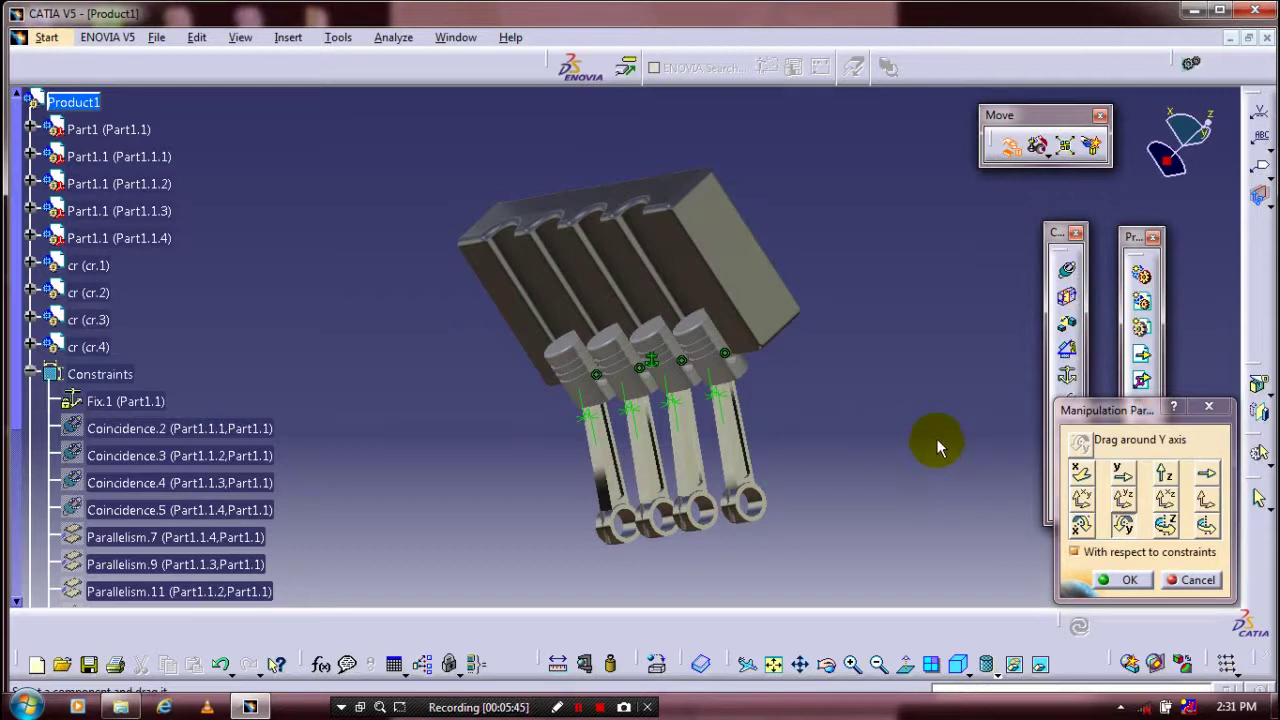
left_click(1081, 472)
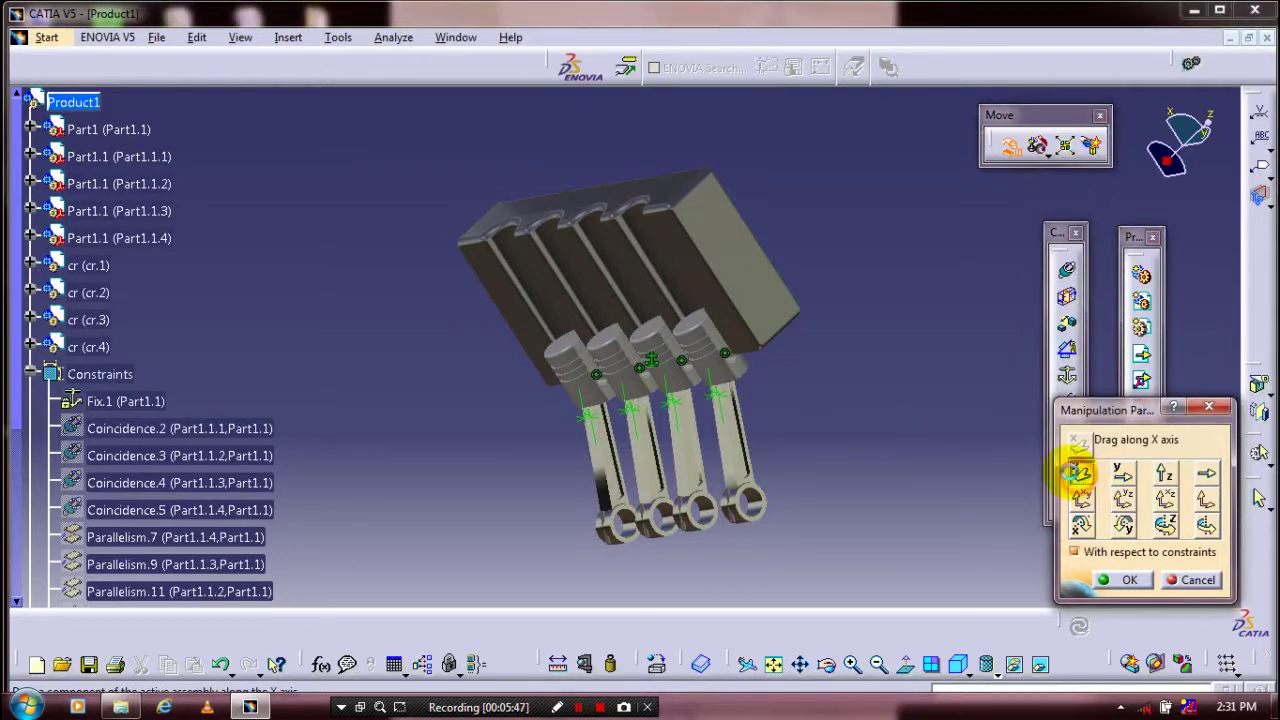
left_click_drag(696, 356, 664, 306)
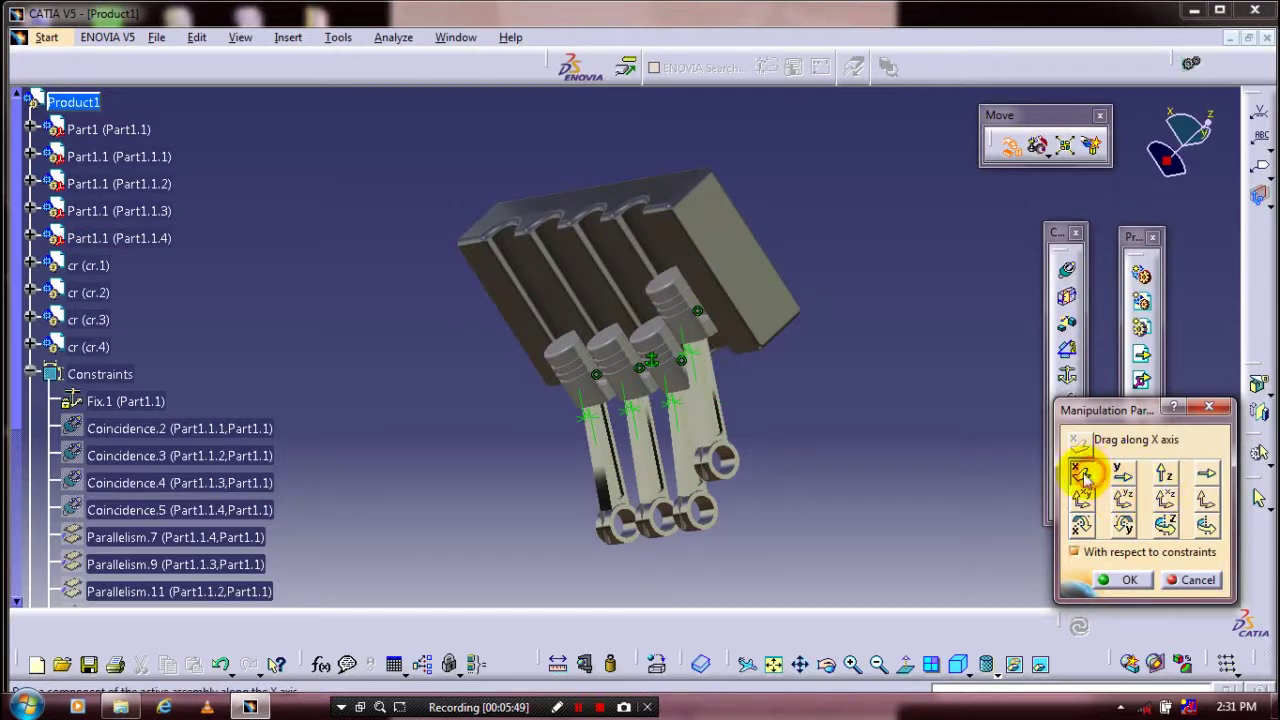
left_click_drag(582, 388, 533, 293)
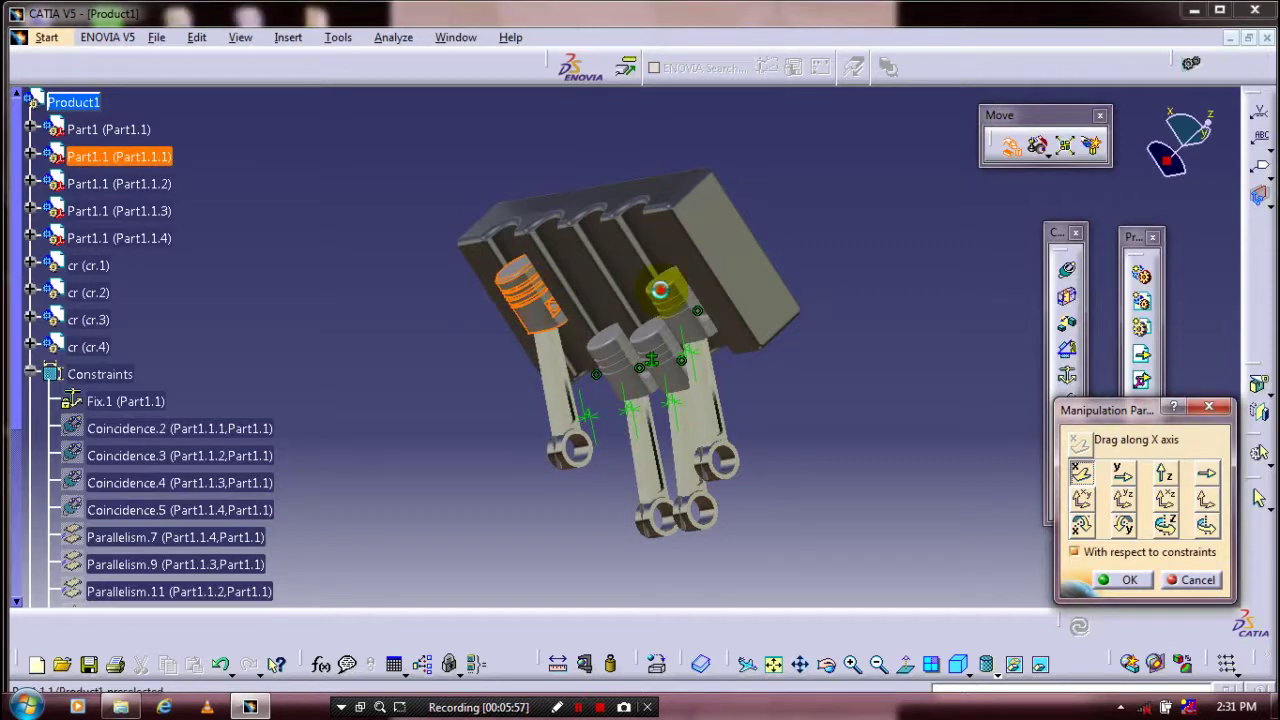
left_click_drag(659, 290, 665, 272)
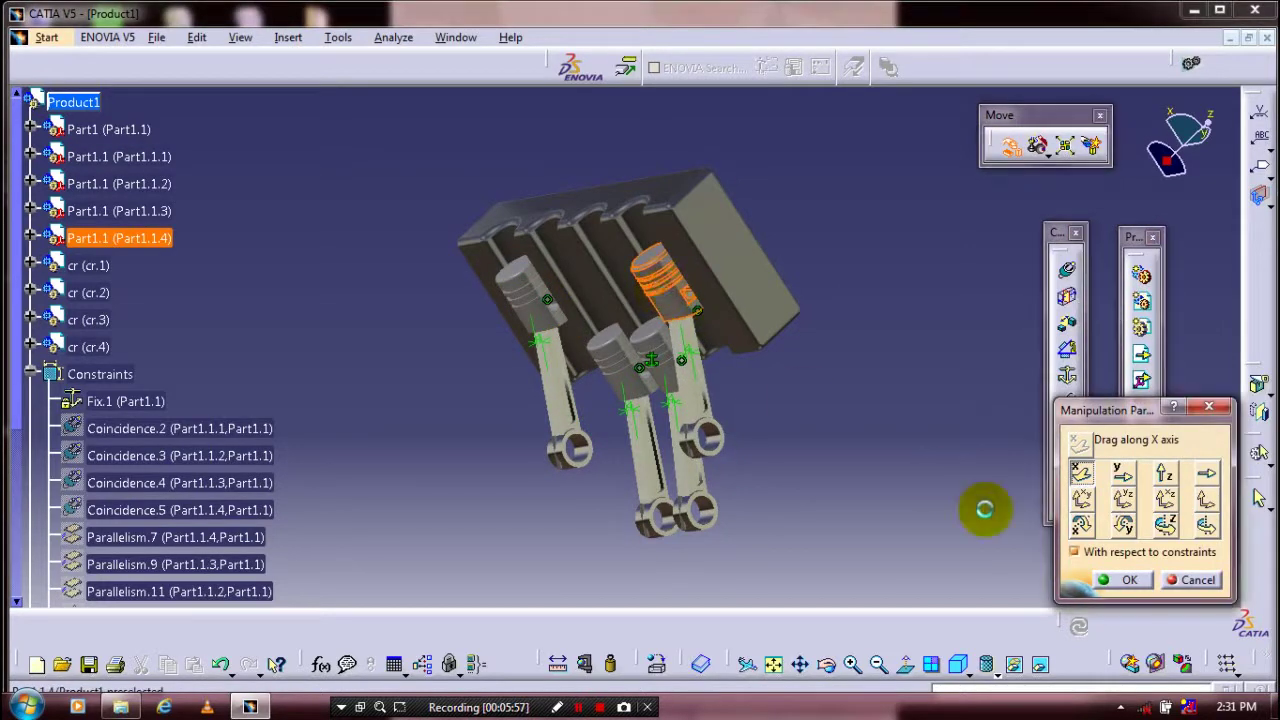
left_click(1129, 579)
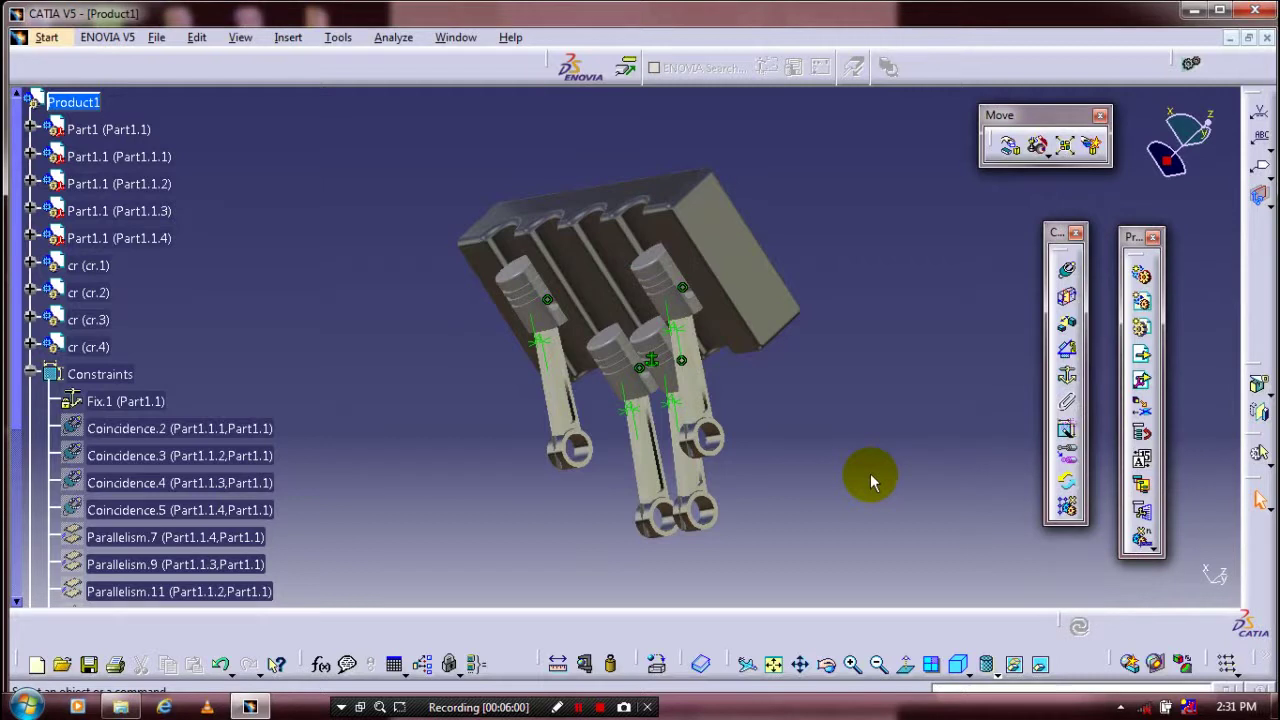
left_click(837, 450)
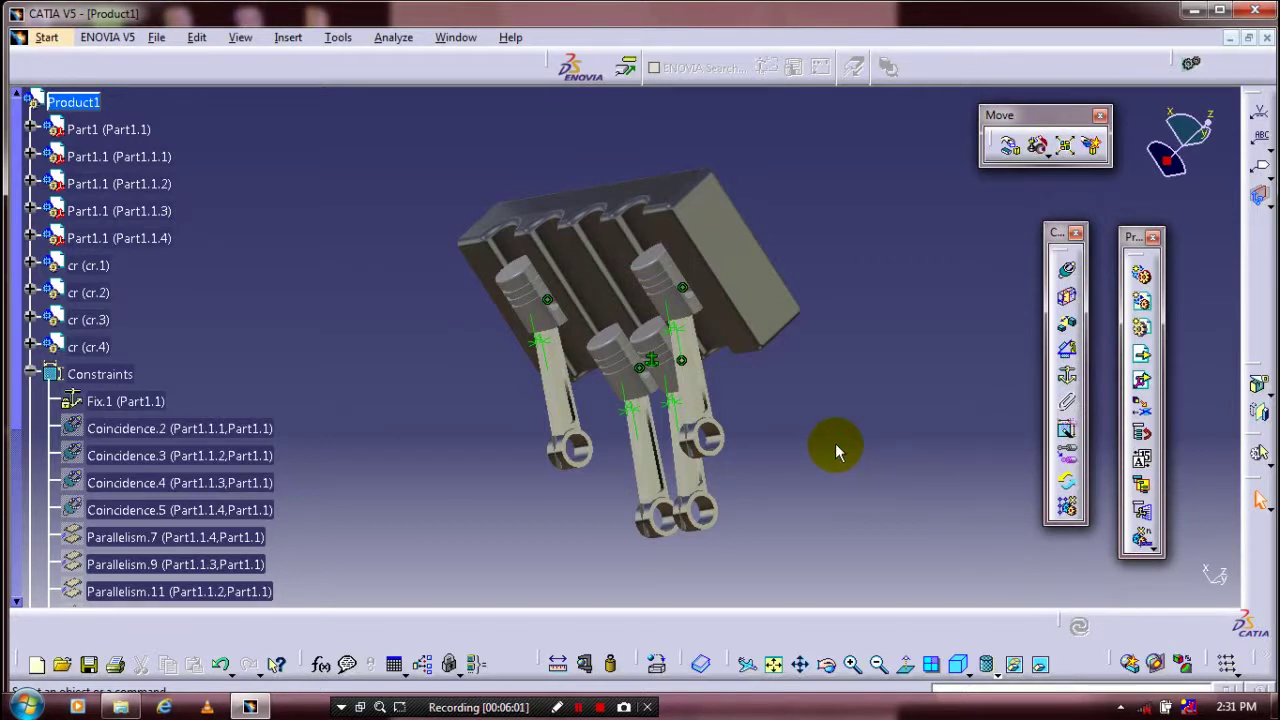
Step: Hide the connecting-rod constraints Coincidence.14 to Coincidence.17 and Offset.18 to Offset.21 together
left_click(280, 407)
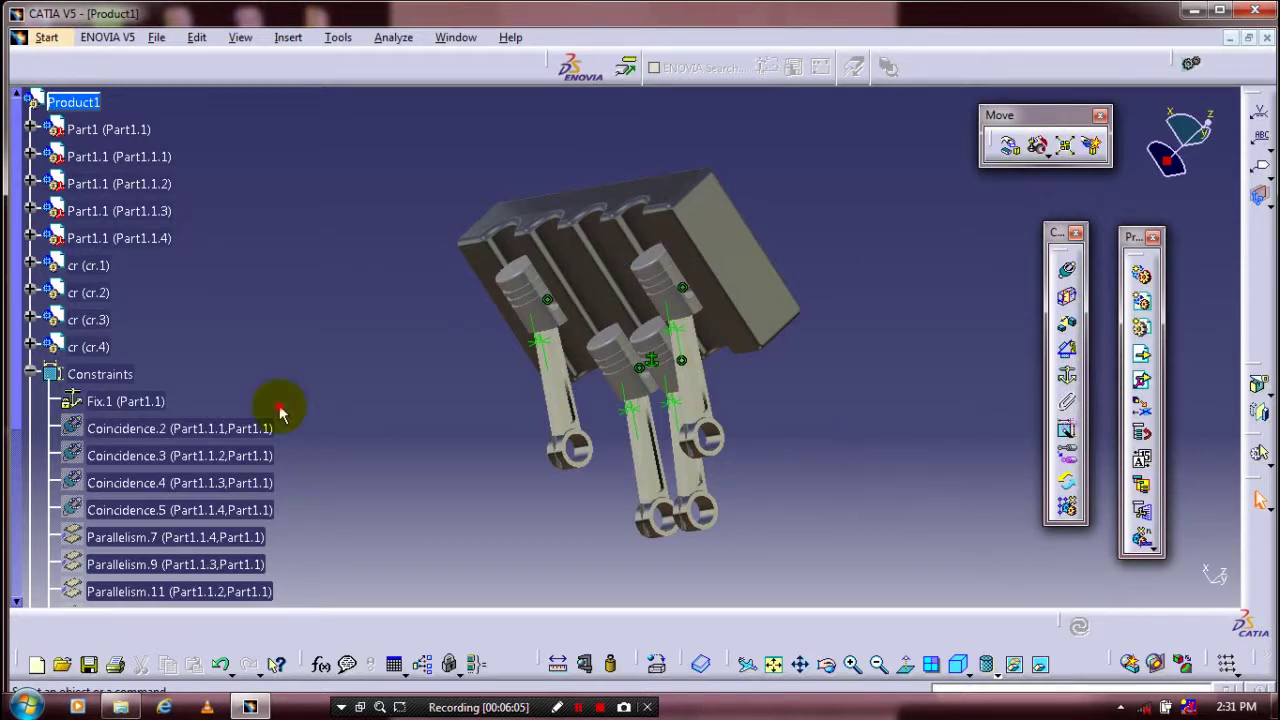
scroll(283, 412, "down", 4)
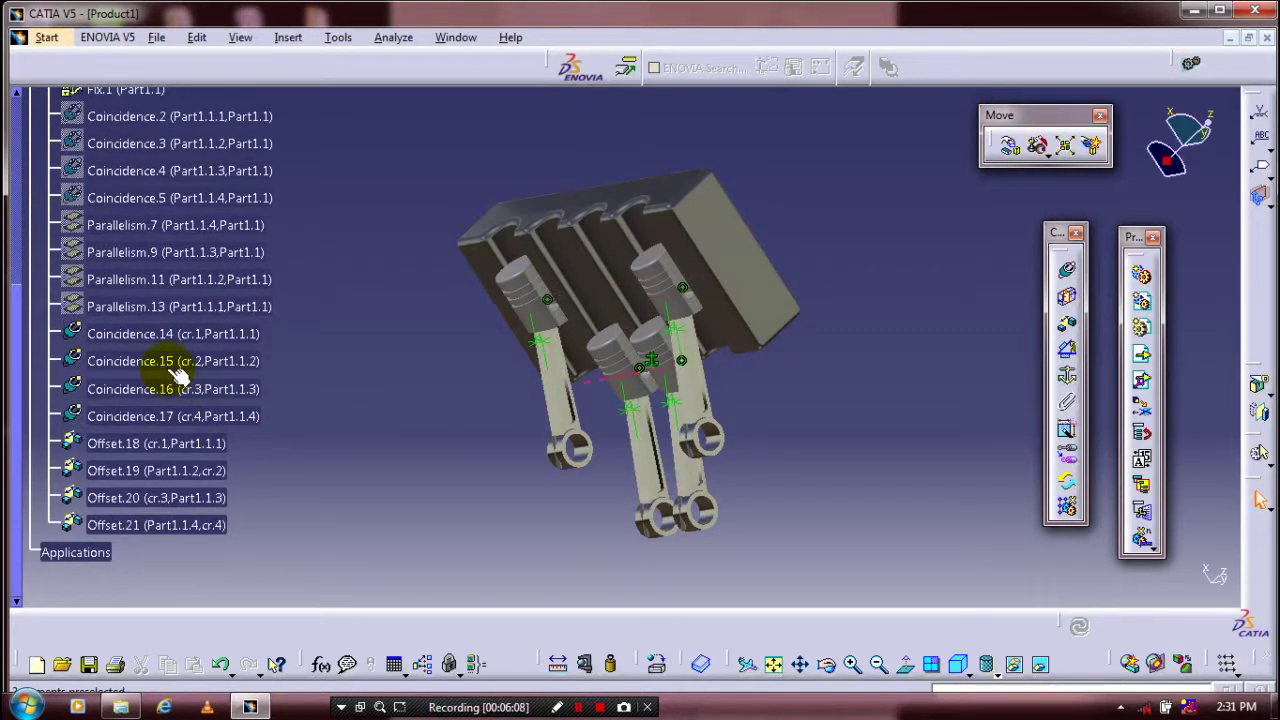
left_click(178, 370, "shift")
left_click(166, 390, "shift")
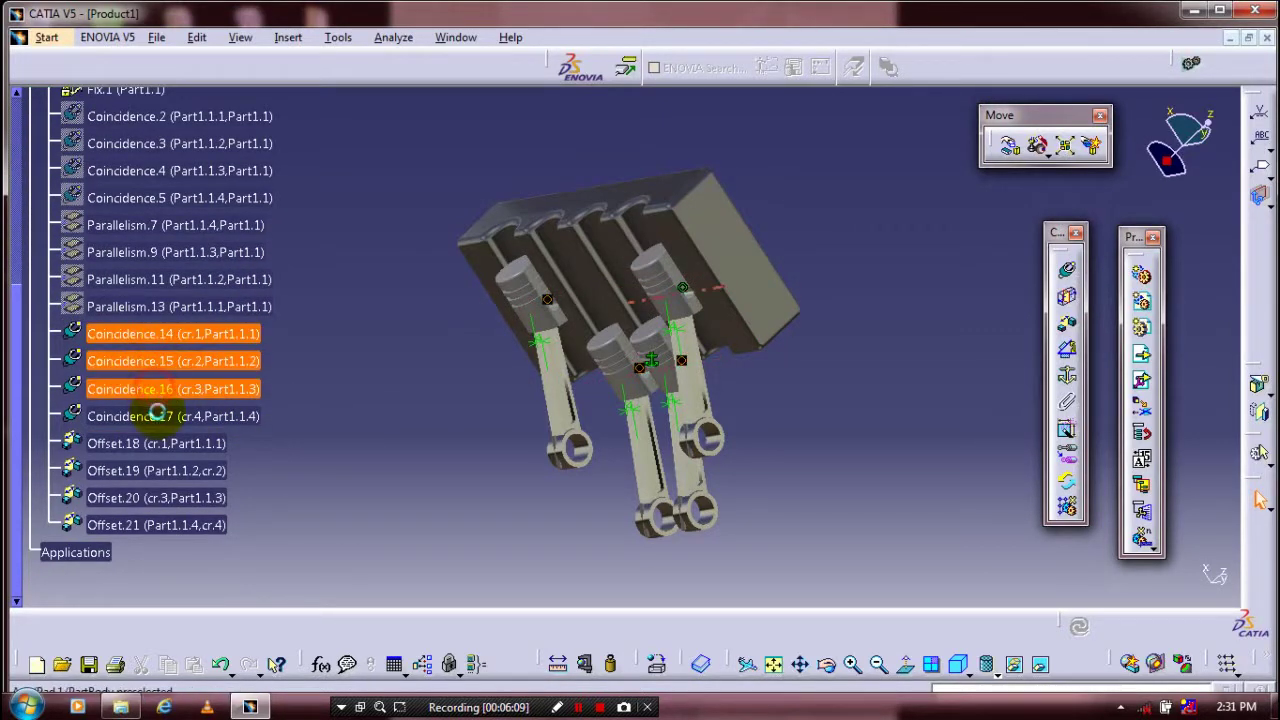
left_click(157, 416, "shift")
left_click(148, 443, "shift")
left_click(150, 470, "shift")
left_click(162, 497, "shift")
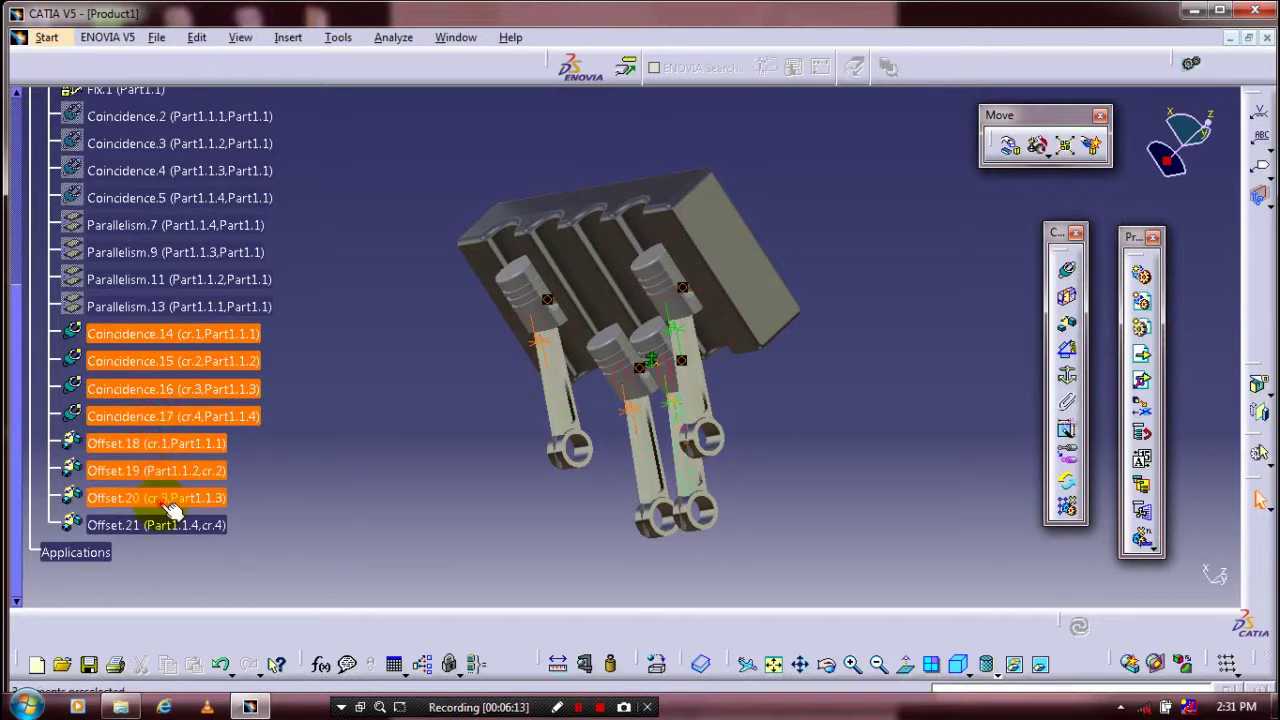
left_click(176, 525, "shift")
right_click(165, 524)
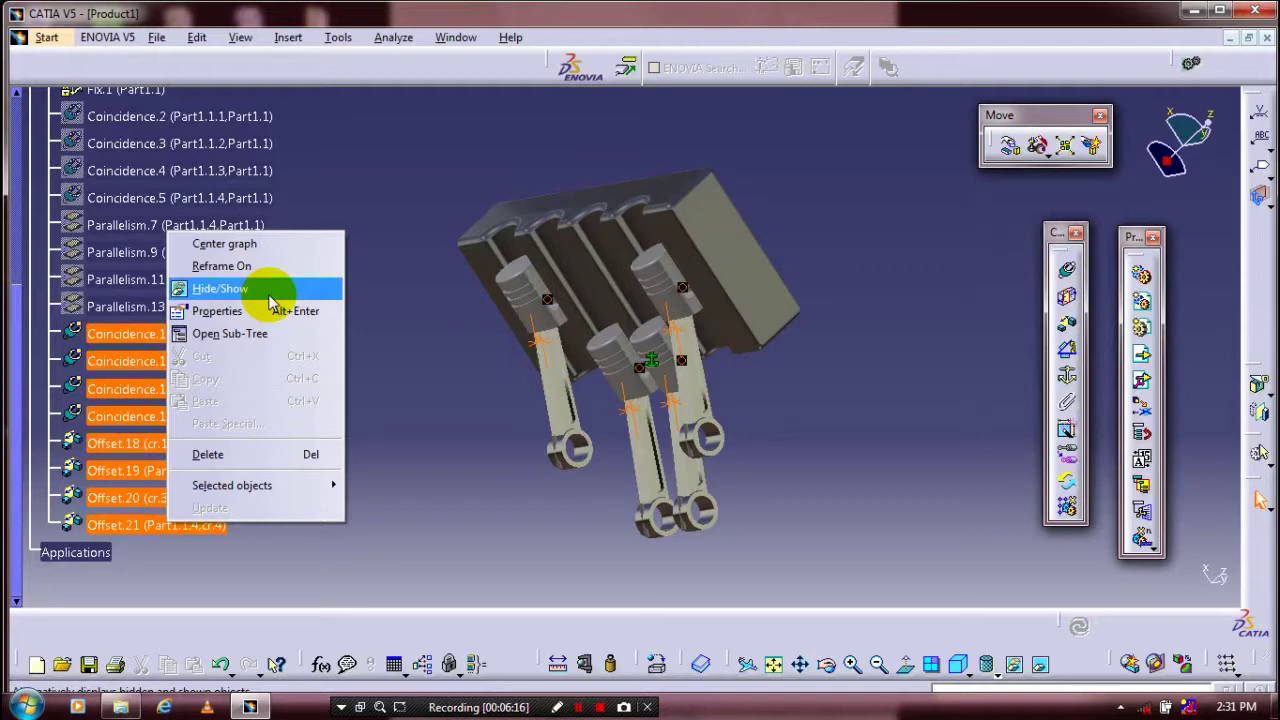
left_click(220, 288)
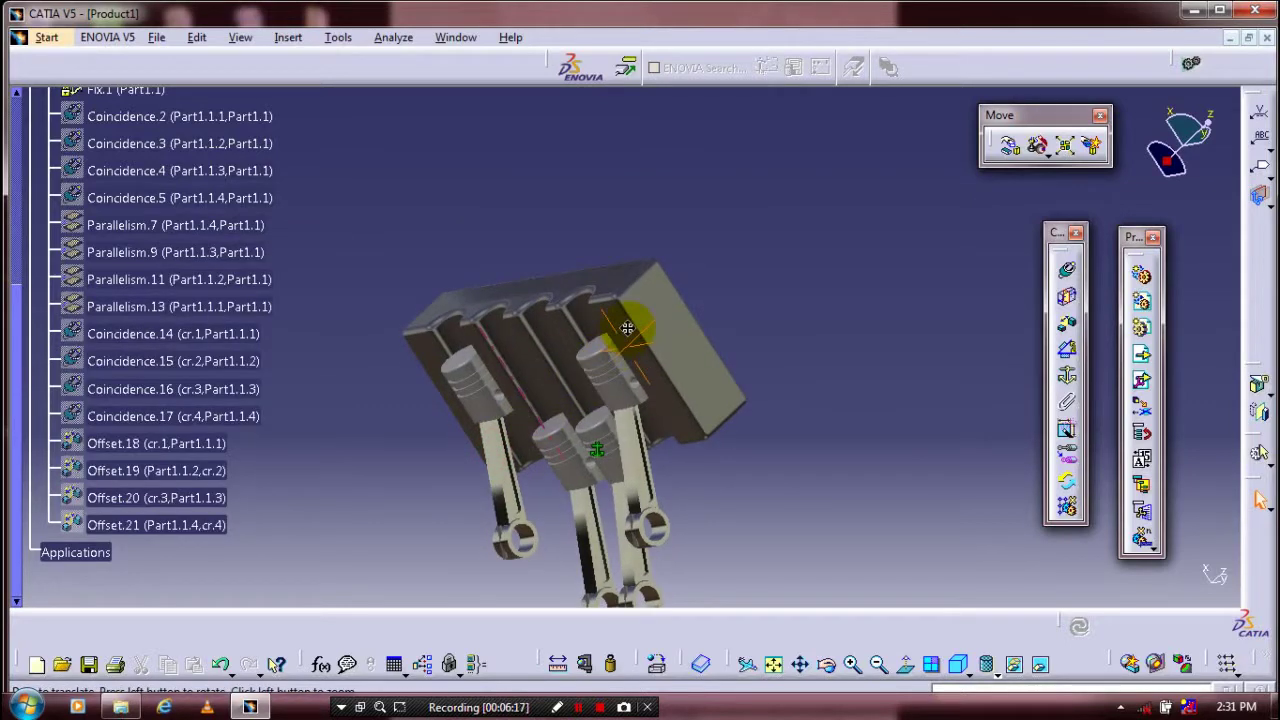
Step: Insert the crankshaft file "final web" from the engine assmm folder as an existing component of Product1
scroll(205, 326, "up", 6)
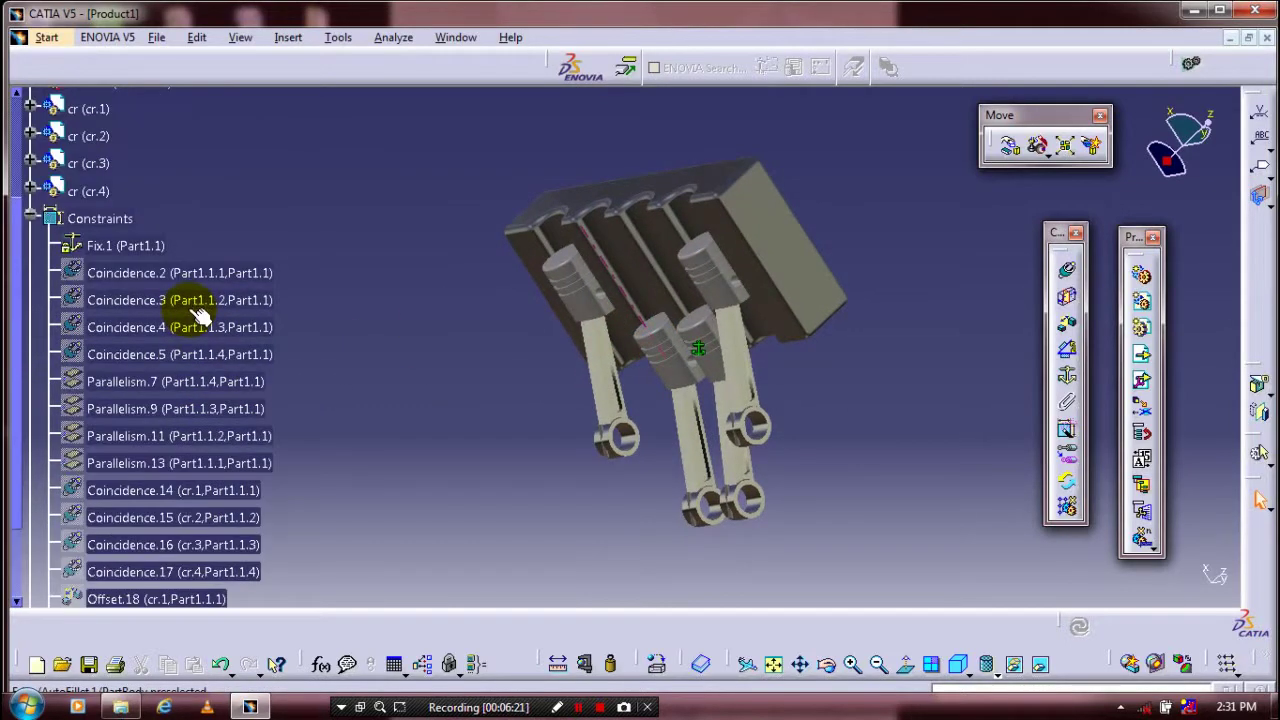
left_click(140, 285)
scroll(140, 285, "down", 6)
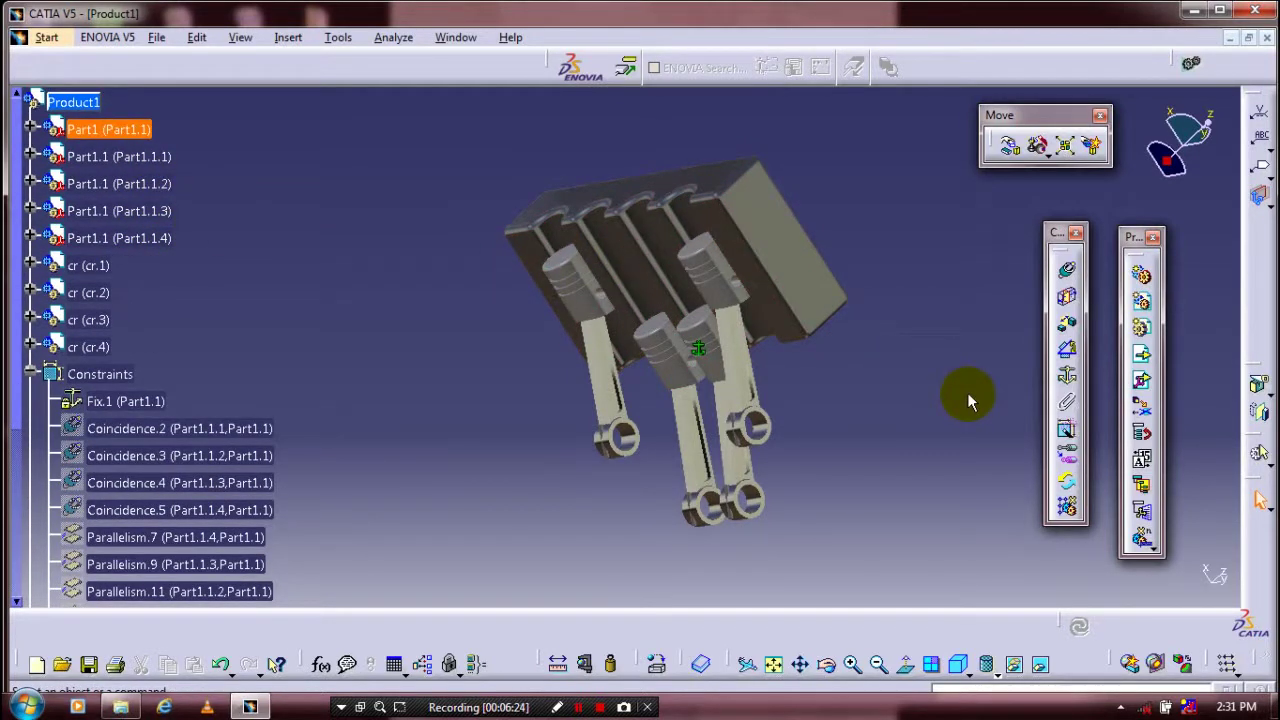
left_click(1141, 353)
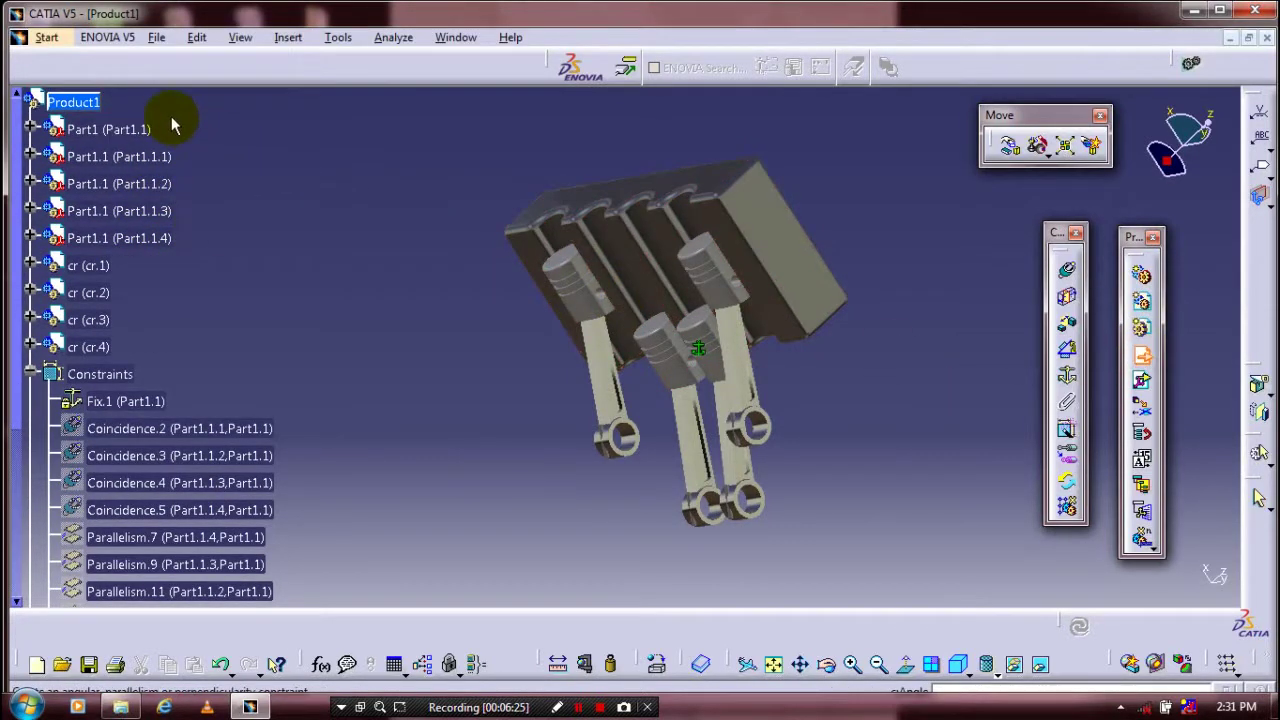
left_click(104, 106)
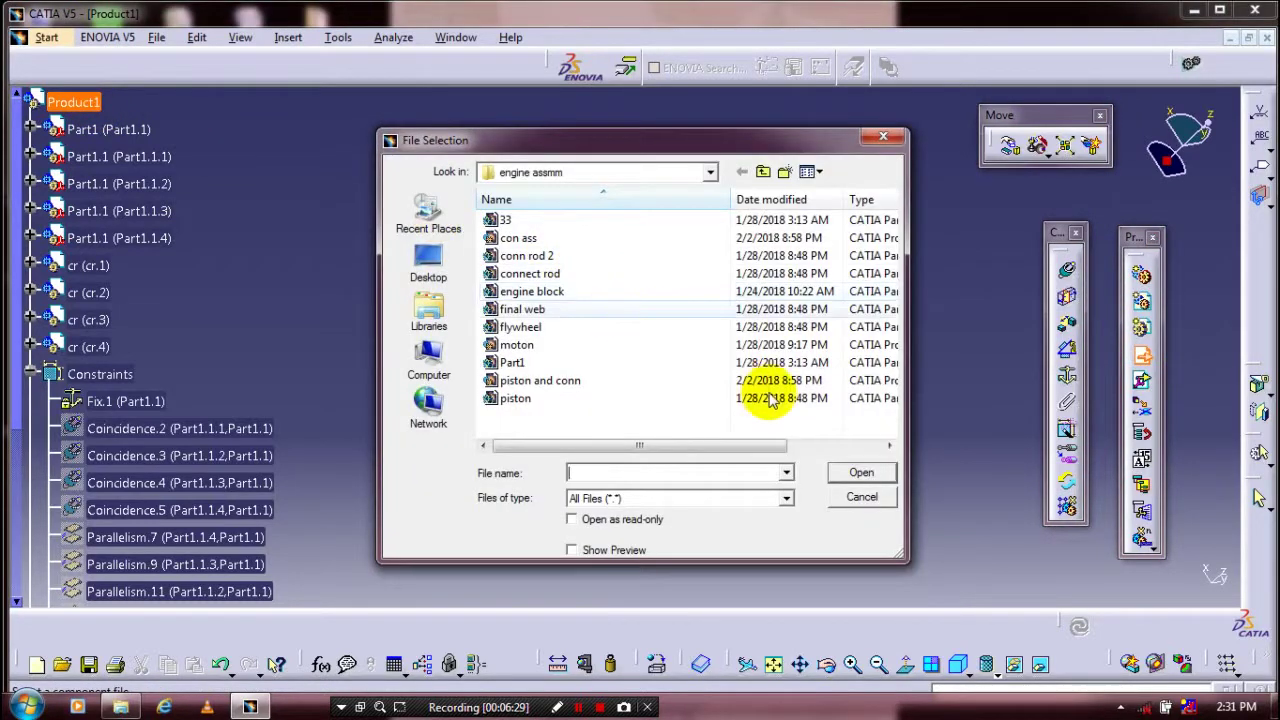
left_click(522, 309)
left_click(862, 472)
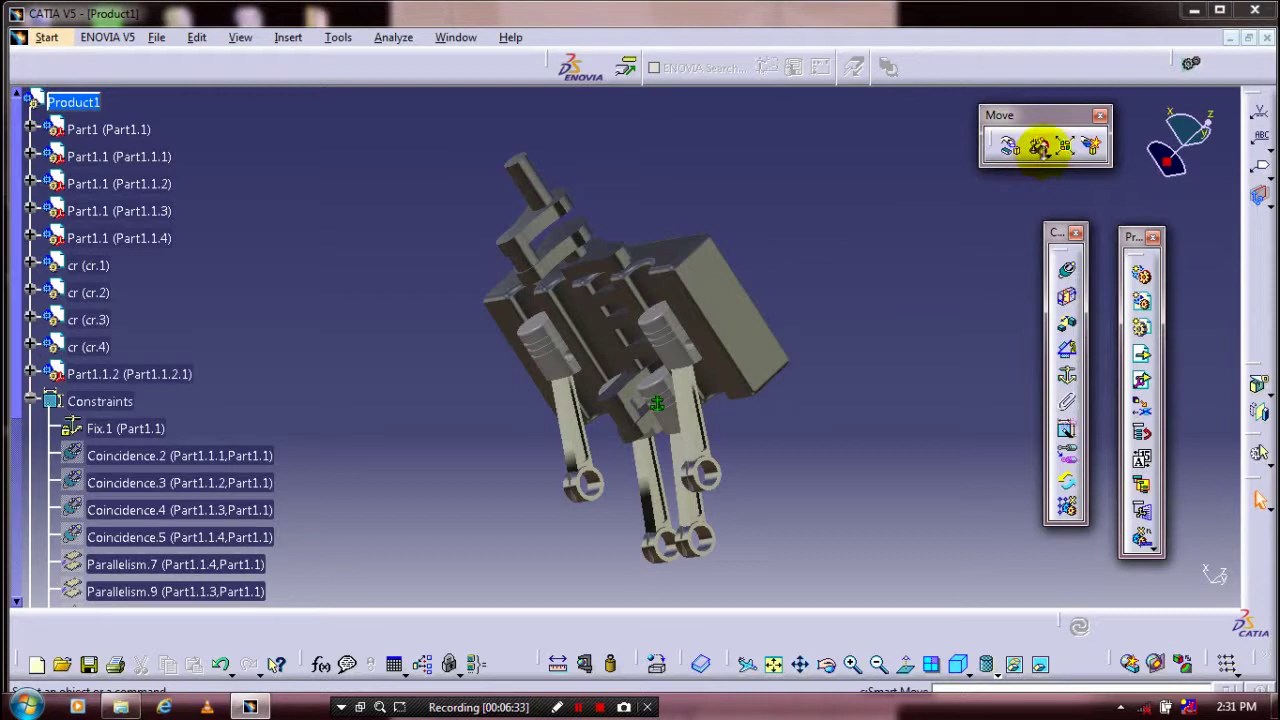
Step: Smart Move the crankshaft out of the engine block to the free space beside the connecting rods, without automatic constraint creation
left_click(1040, 150)
left_click(1100, 170)
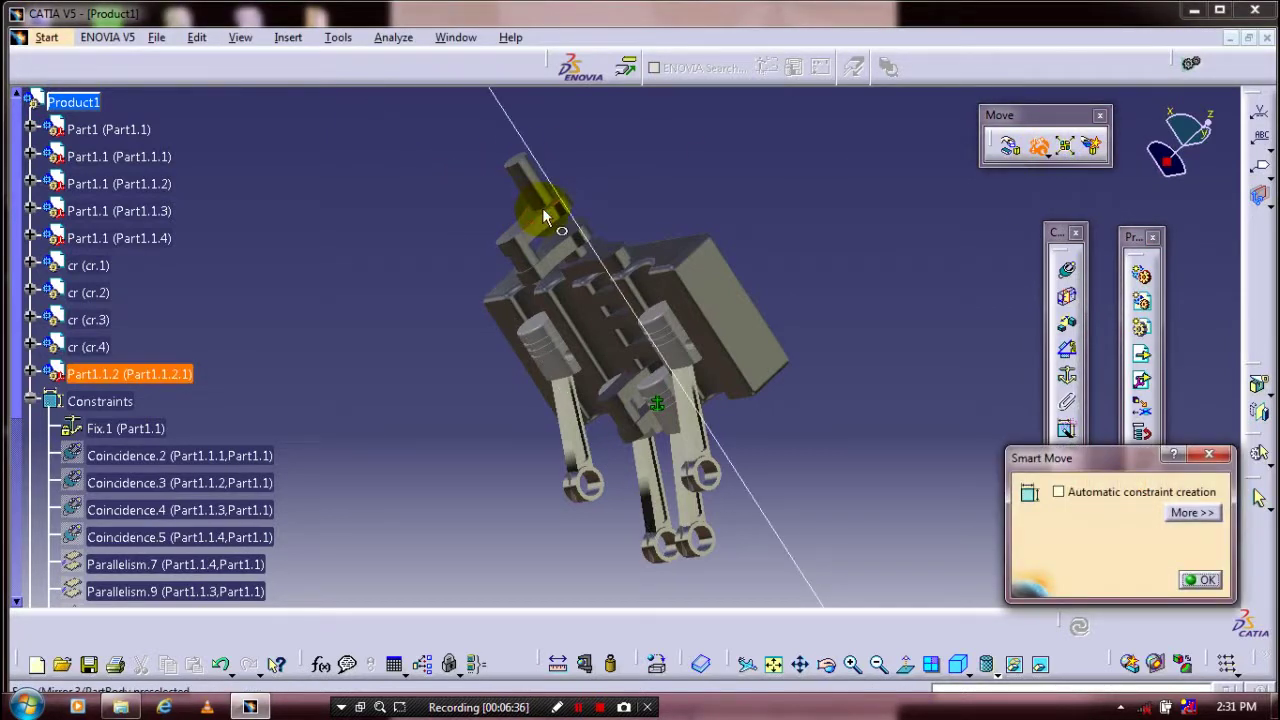
left_click_drag(830, 354, 836, 520)
middle_click_drag(850, 440, 791, 303)
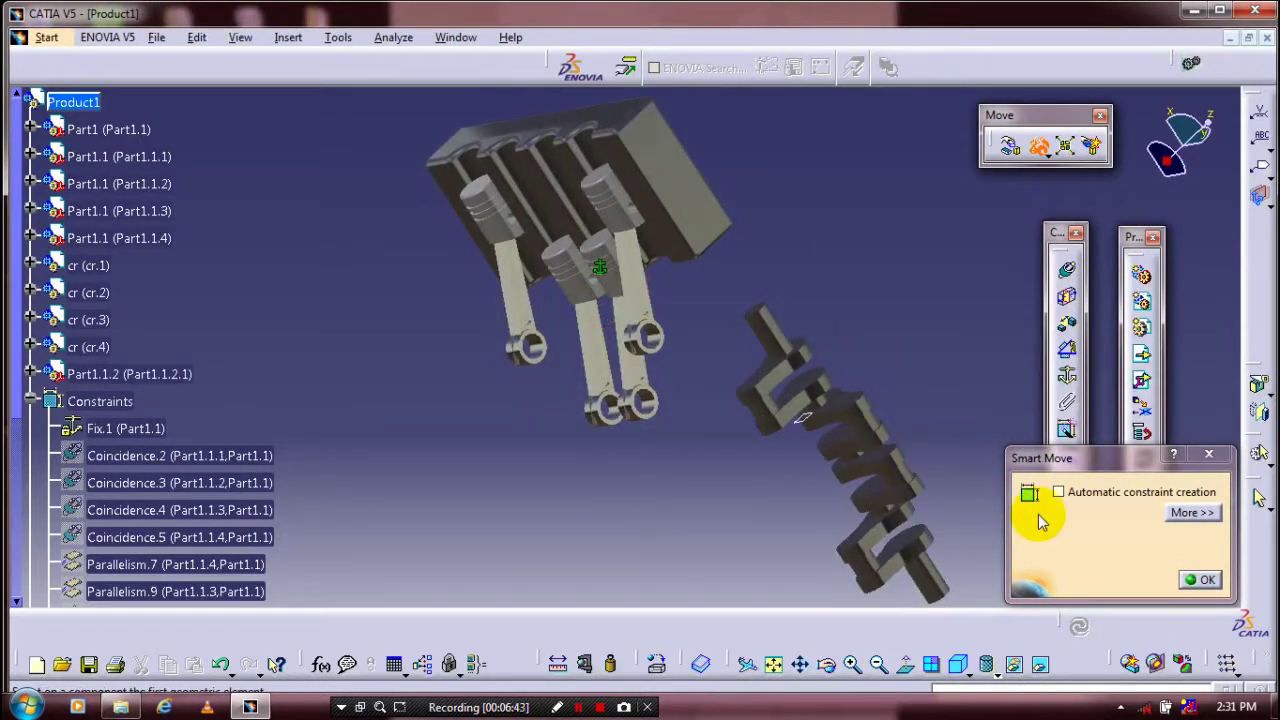
left_click(1200, 579)
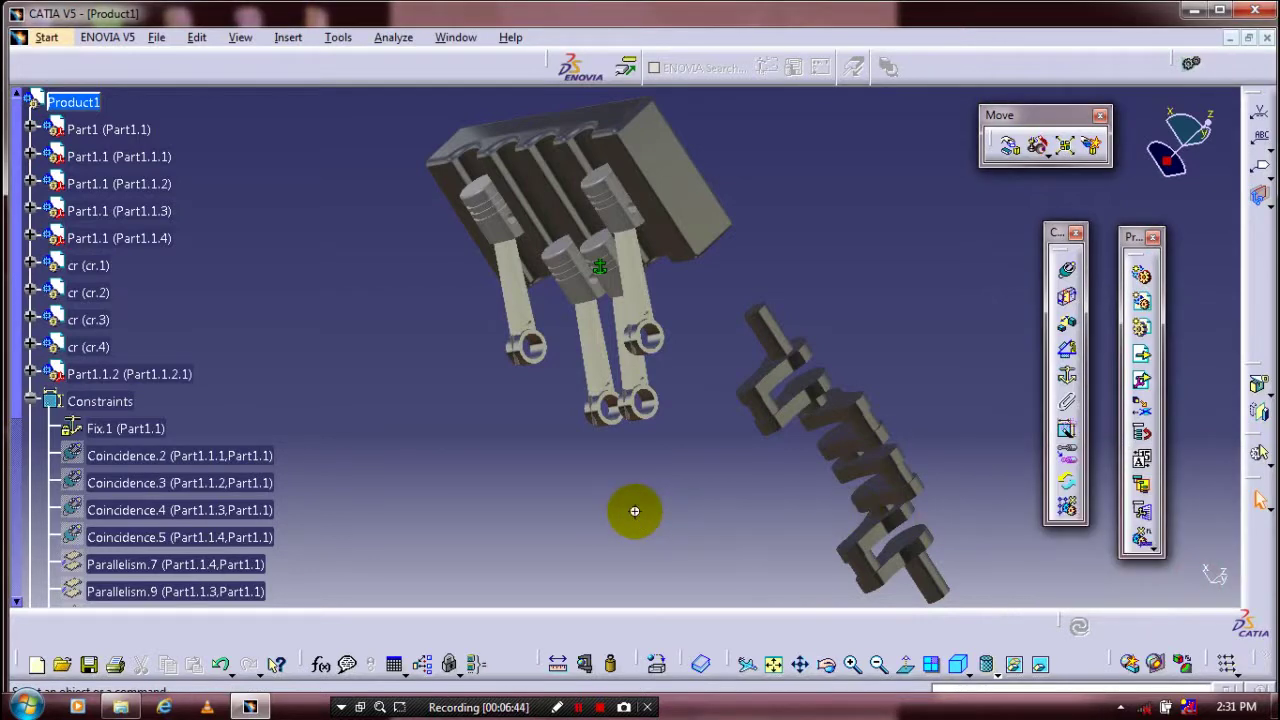
Step: Manipulate the crankshaft around the Y, Z and X axes with respect to constraints, turning it to lie diagonally below the connecting rods
middle_click_drag(634, 511, 715, 471, "ctrl")
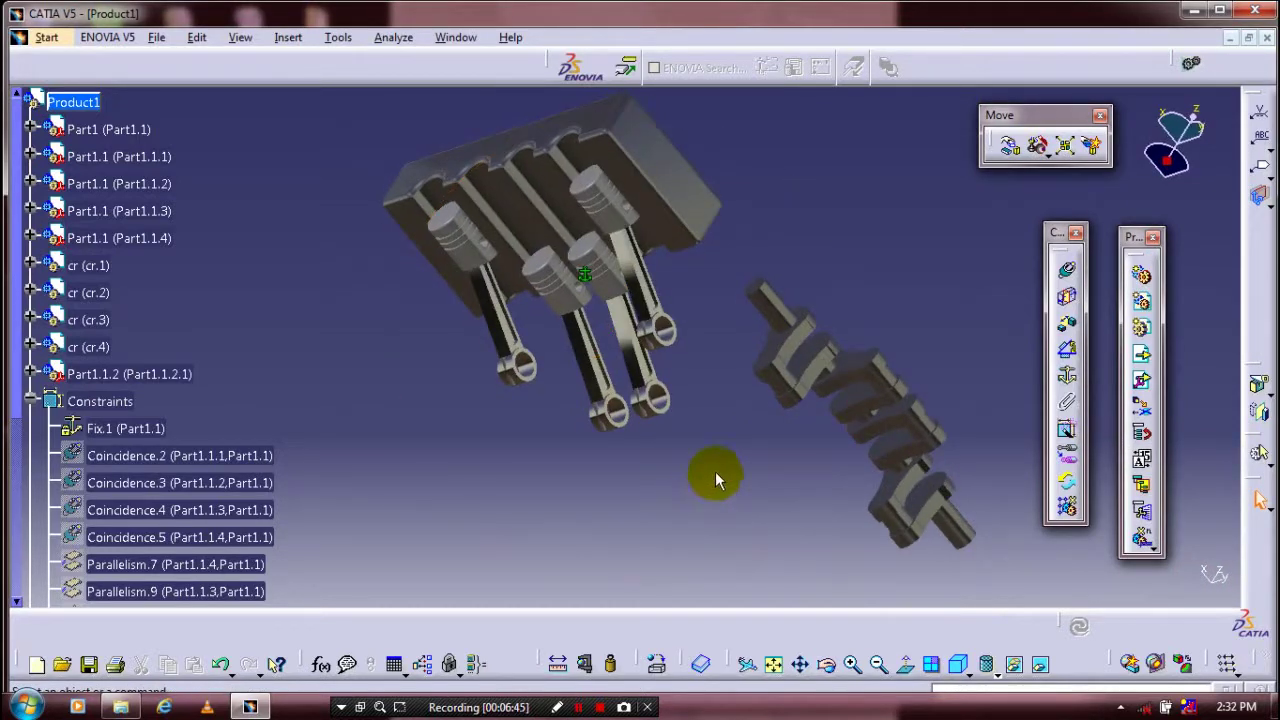
left_click(1015, 150)
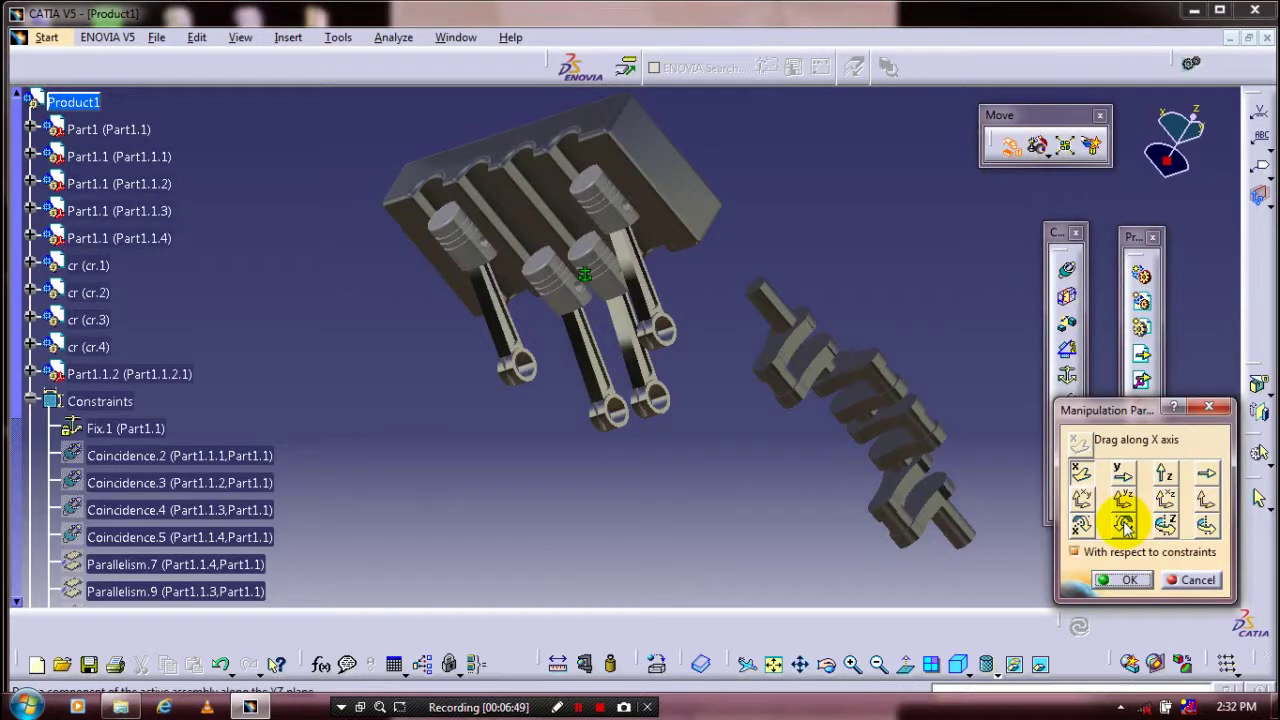
left_click(1124, 522)
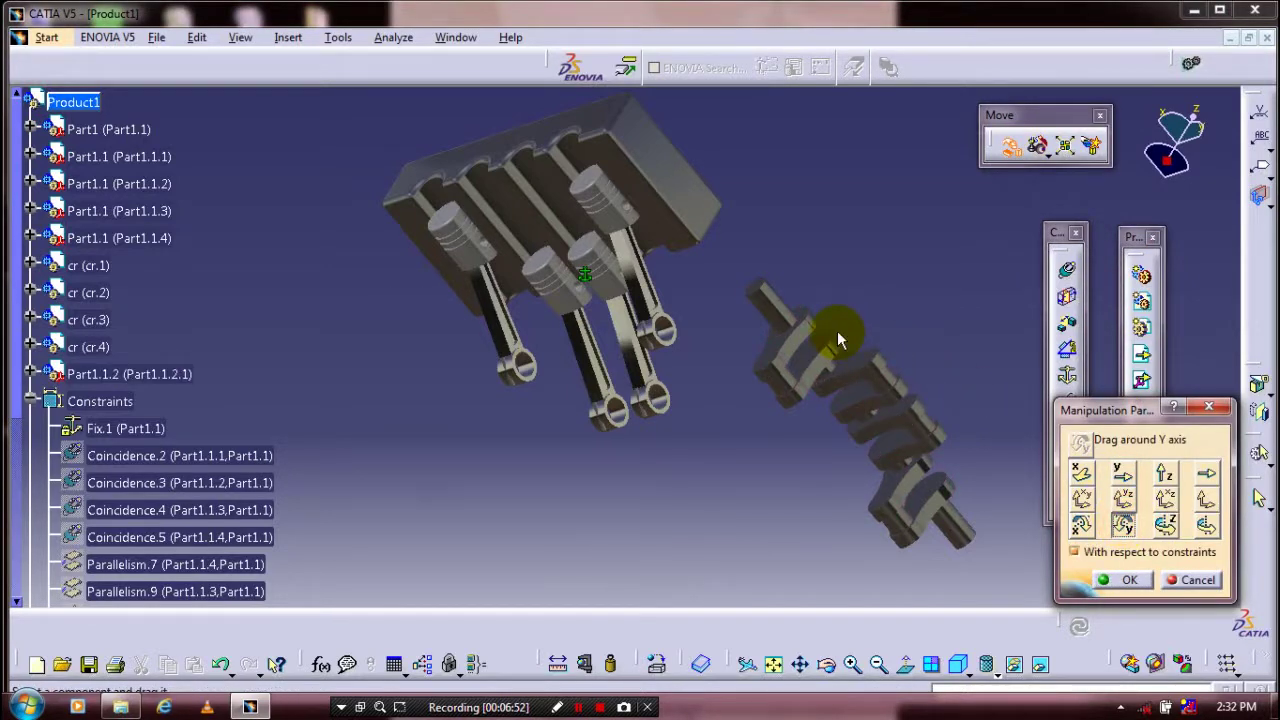
left_click_drag(837, 330, 690, 400)
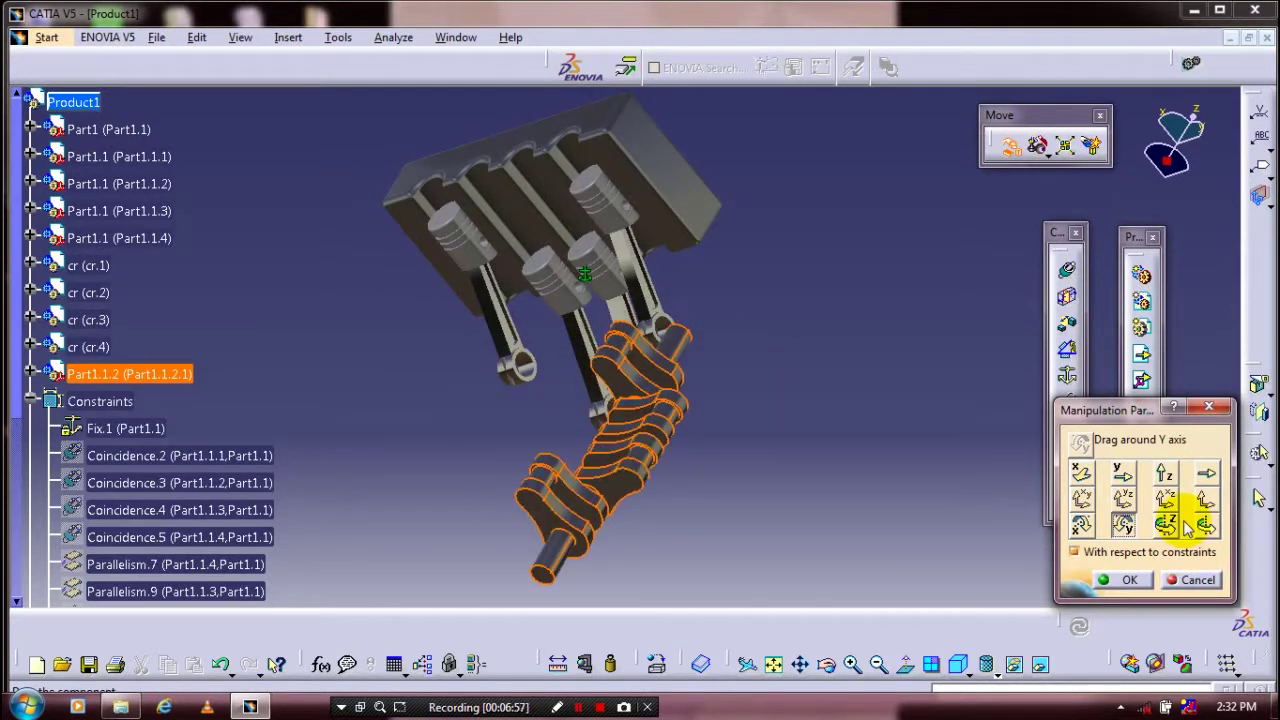
left_click(1166, 524)
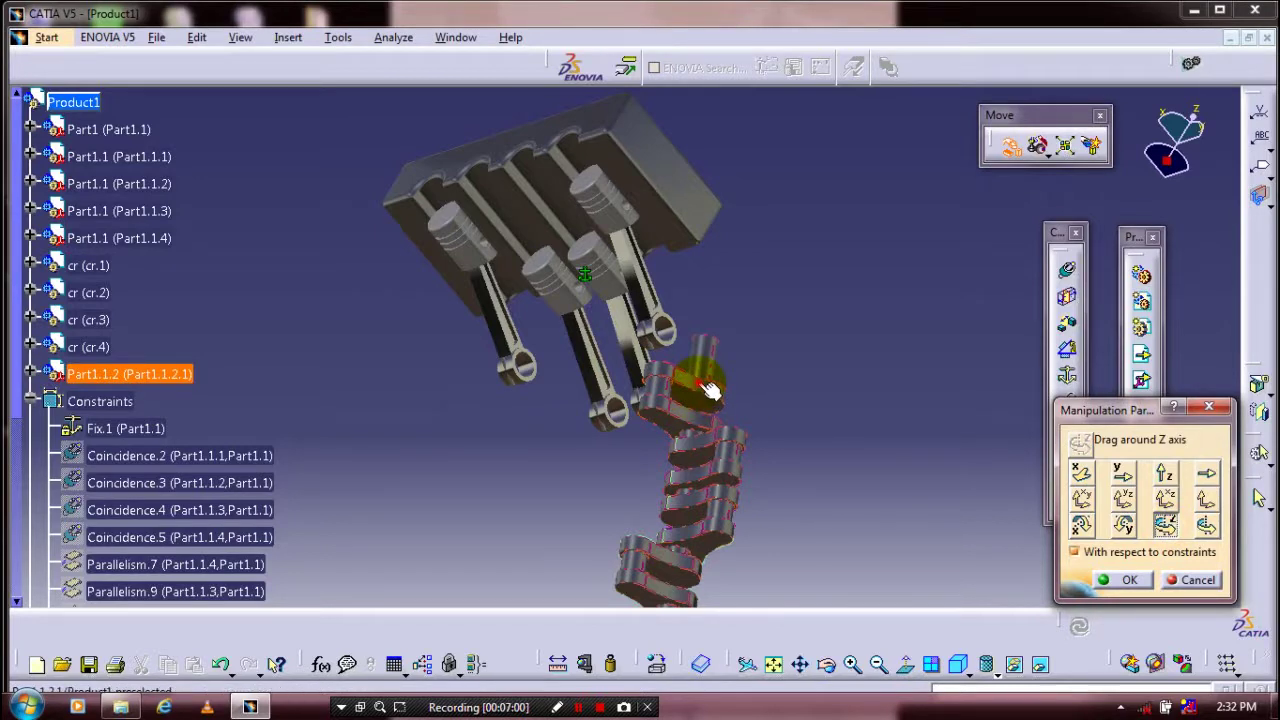
left_click_drag(707, 390, 900, 423)
left_click(1081, 524)
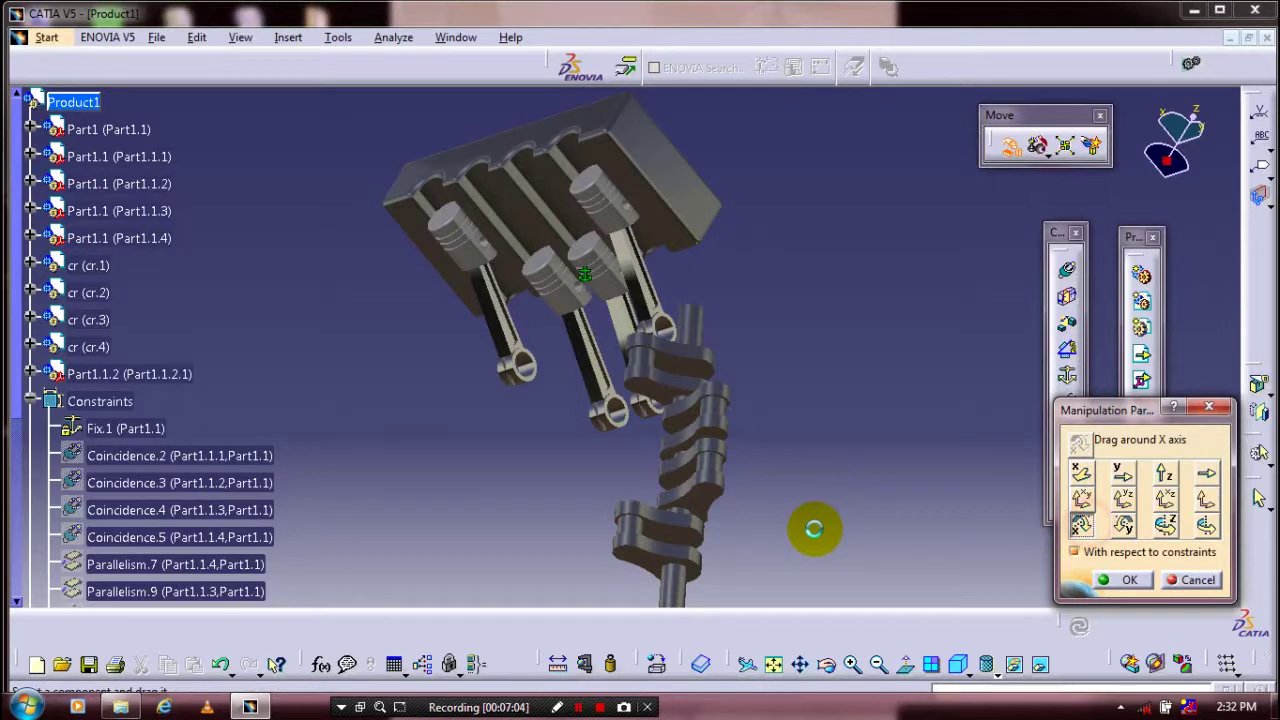
left_click_drag(665, 520, 680, 455)
left_click(1137, 578)
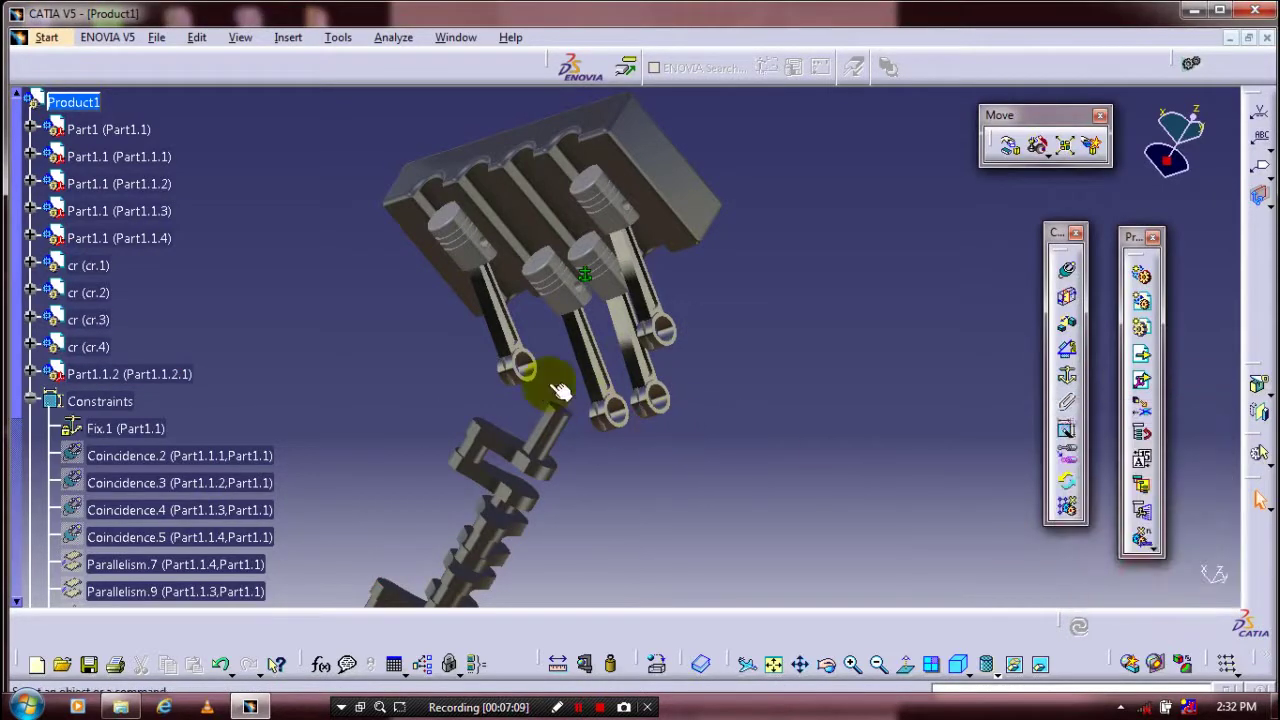
Step: Add a Coincidence constraint between the third connecting rod's big-end axis and the matching inner crankpin axis of the crankshaft
middle_click_drag(437, 354, 766, 409)
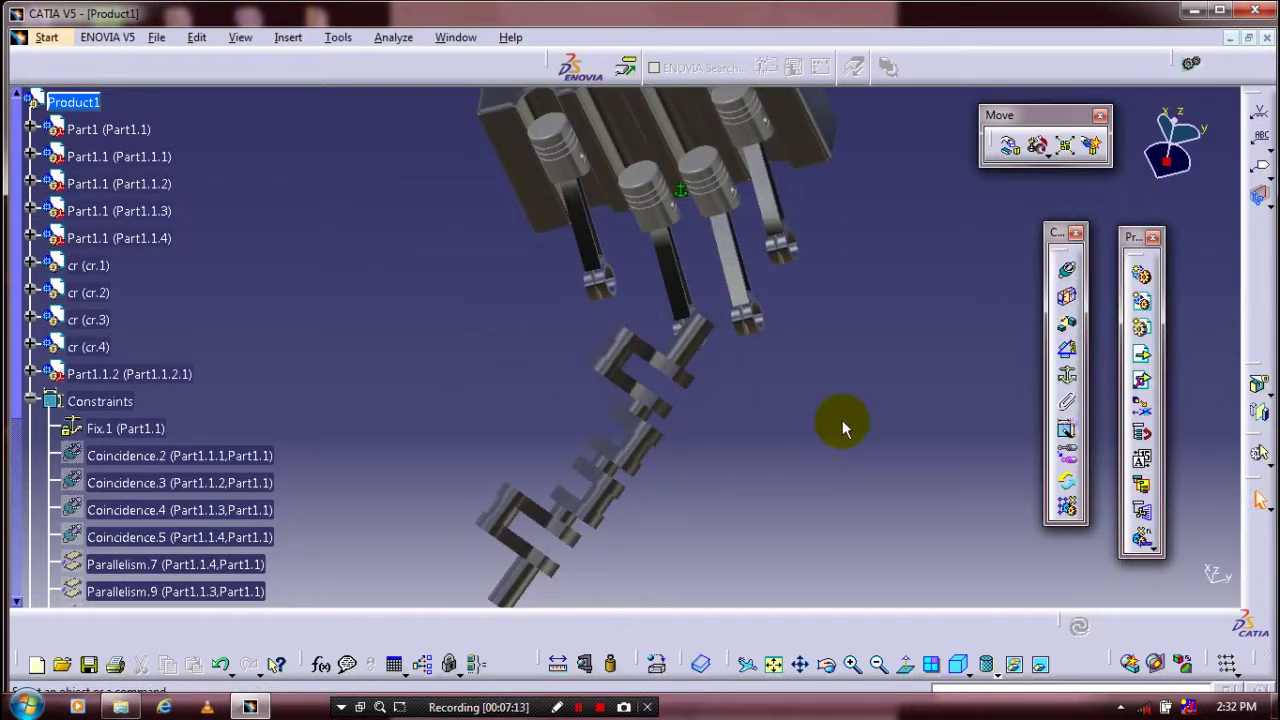
left_click(1068, 268)
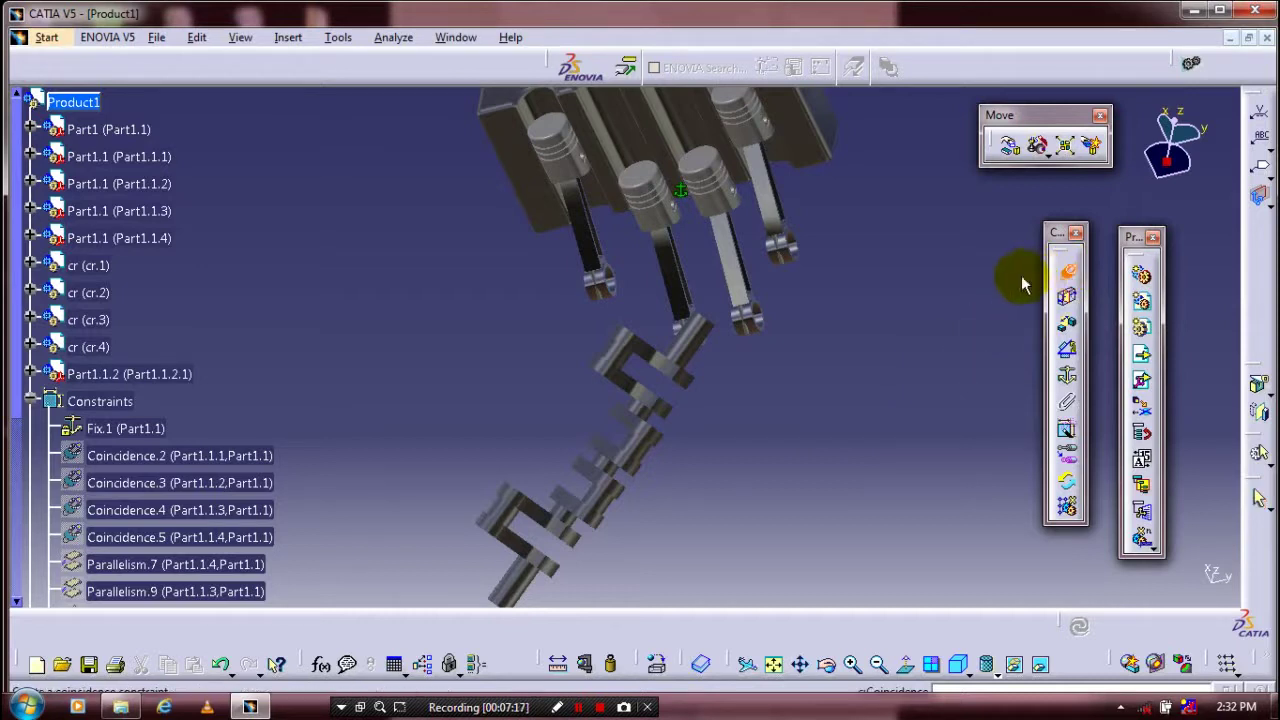
middle_click_drag(762, 304, 759, 296)
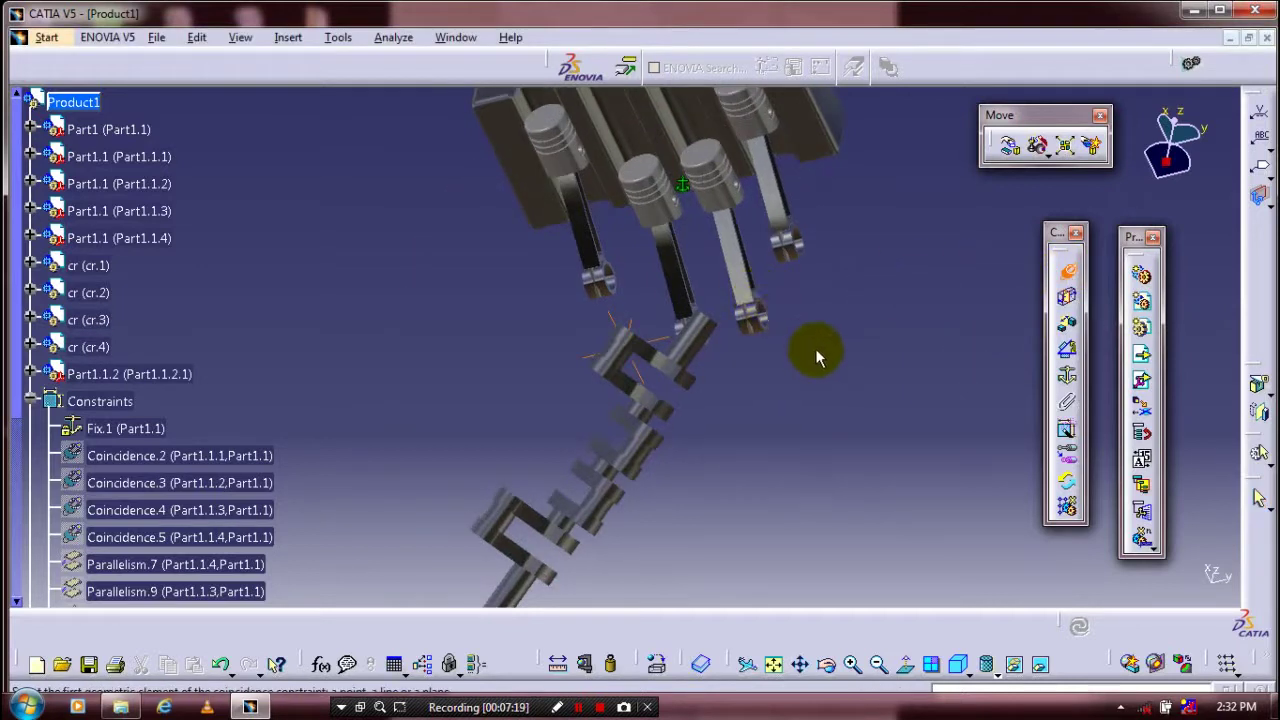
middle_click_drag(815, 348, 868, 309)
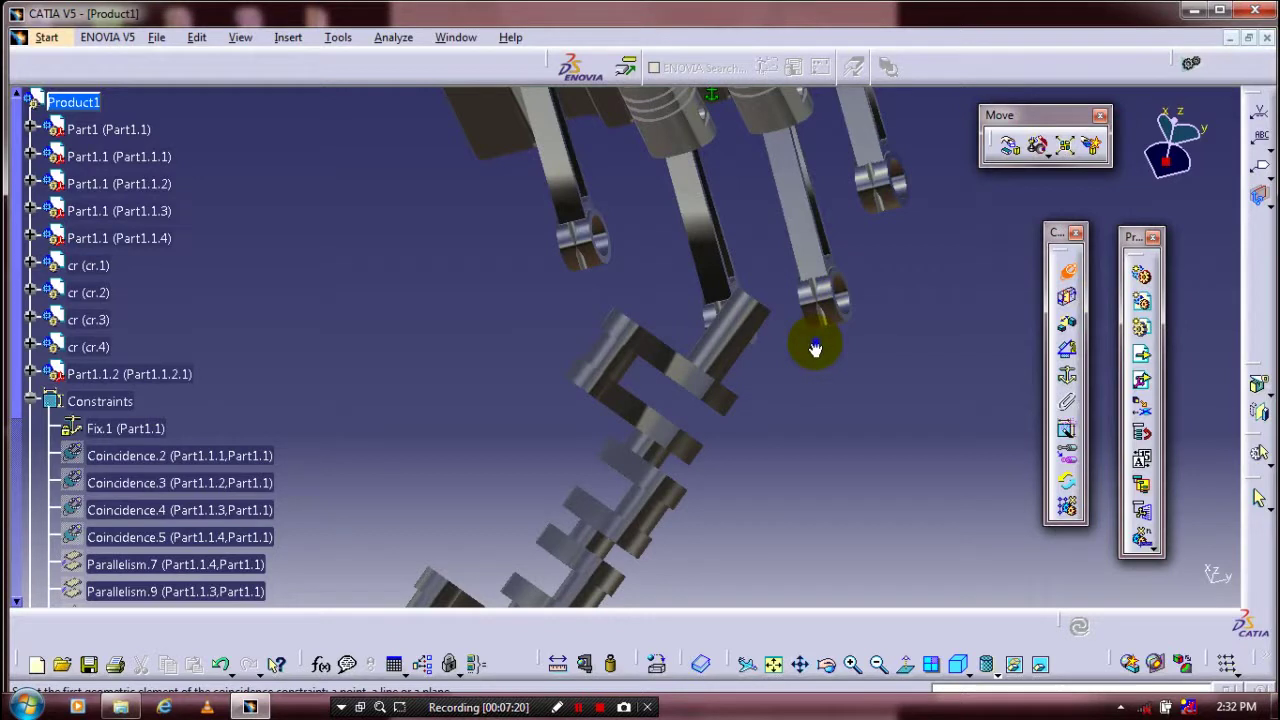
middle_click_drag(815, 348, 823, 294)
middle_click_drag(651, 371, 687, 306)
middle_click_drag(477, 392, 678, 437)
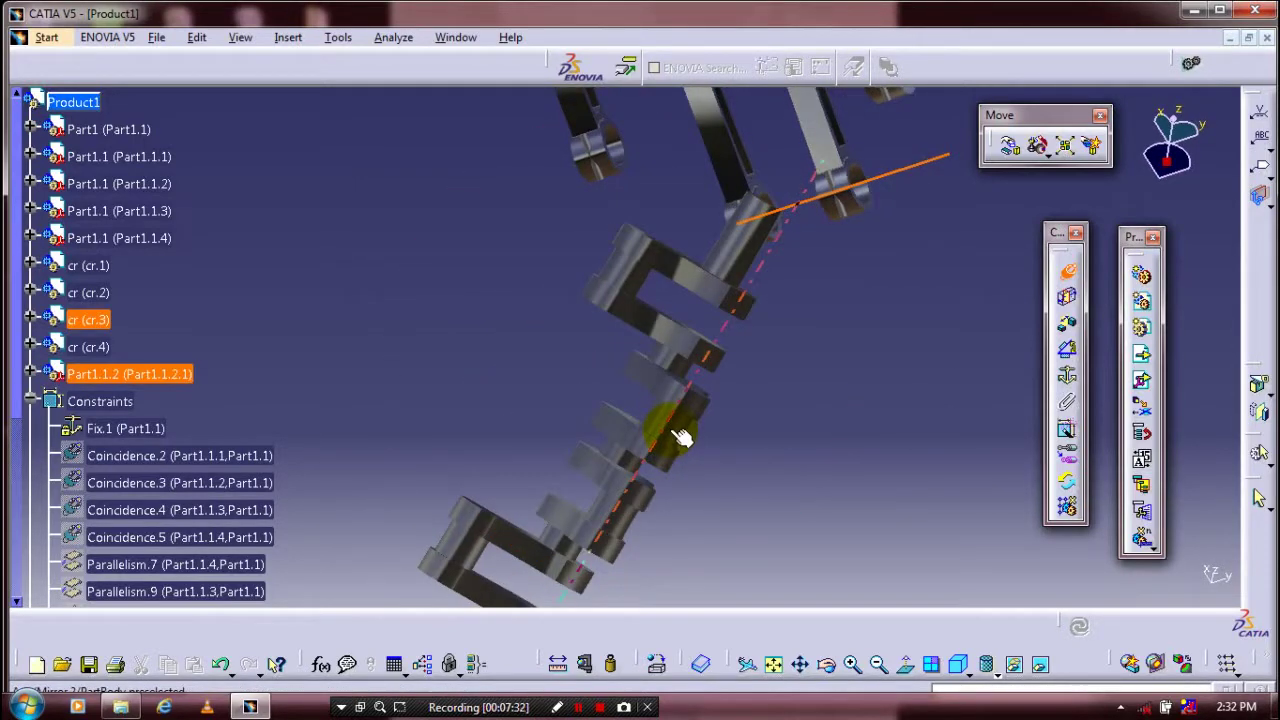
left_click(662, 420)
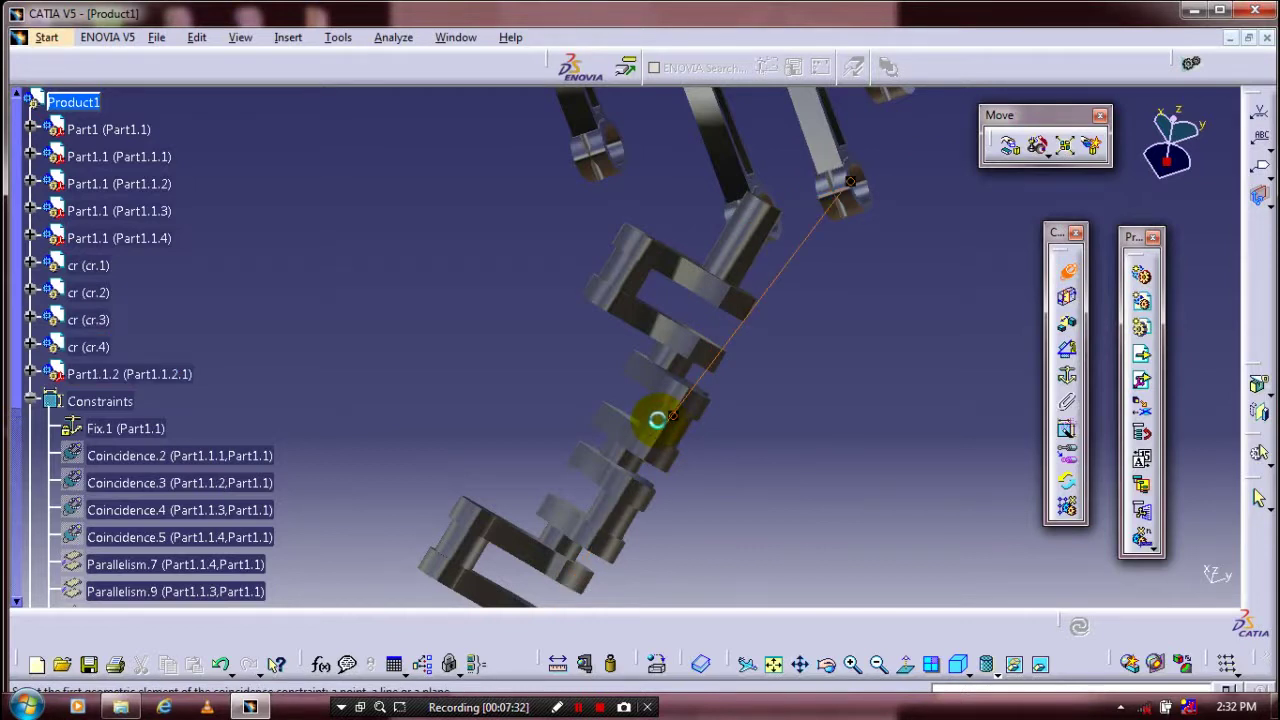
middle_click_drag(657, 420, 810, 445)
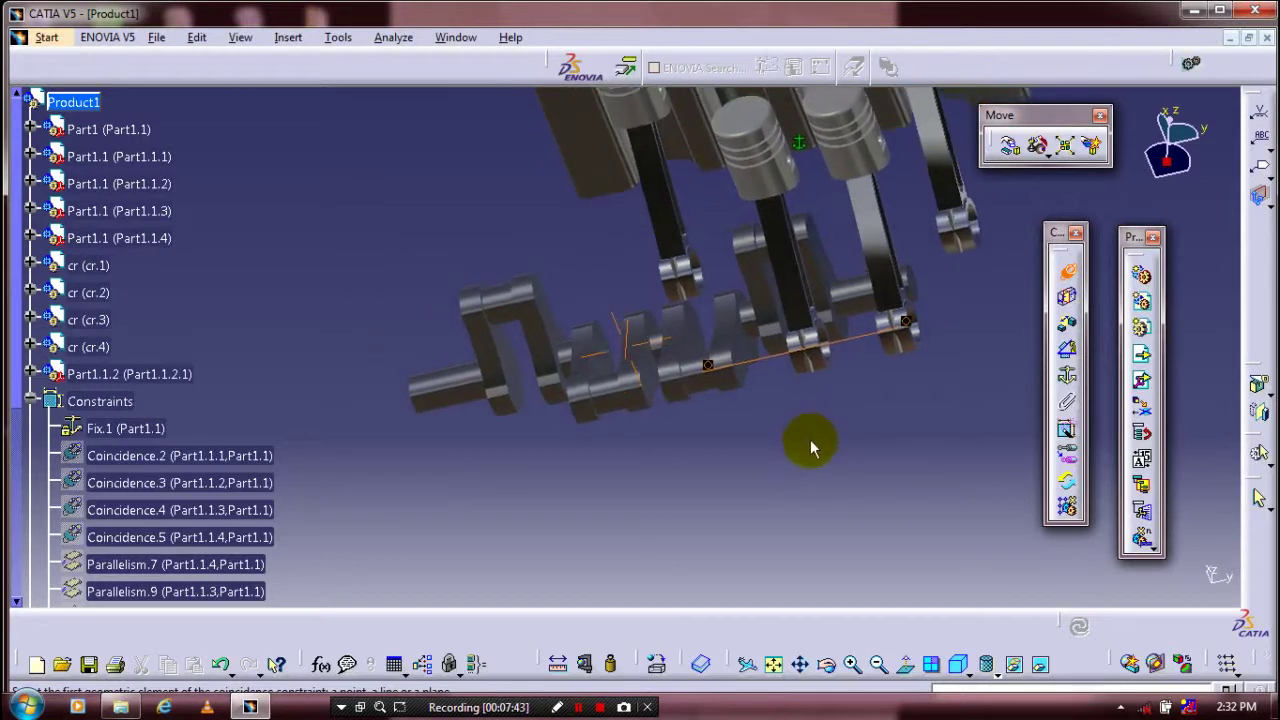
Step: Add a 0 mm Offset constraint between the crankshaft web face beside the inner crankpin and the third connecting rod's big-end face
middle_click_drag(866, 382, 866, 388)
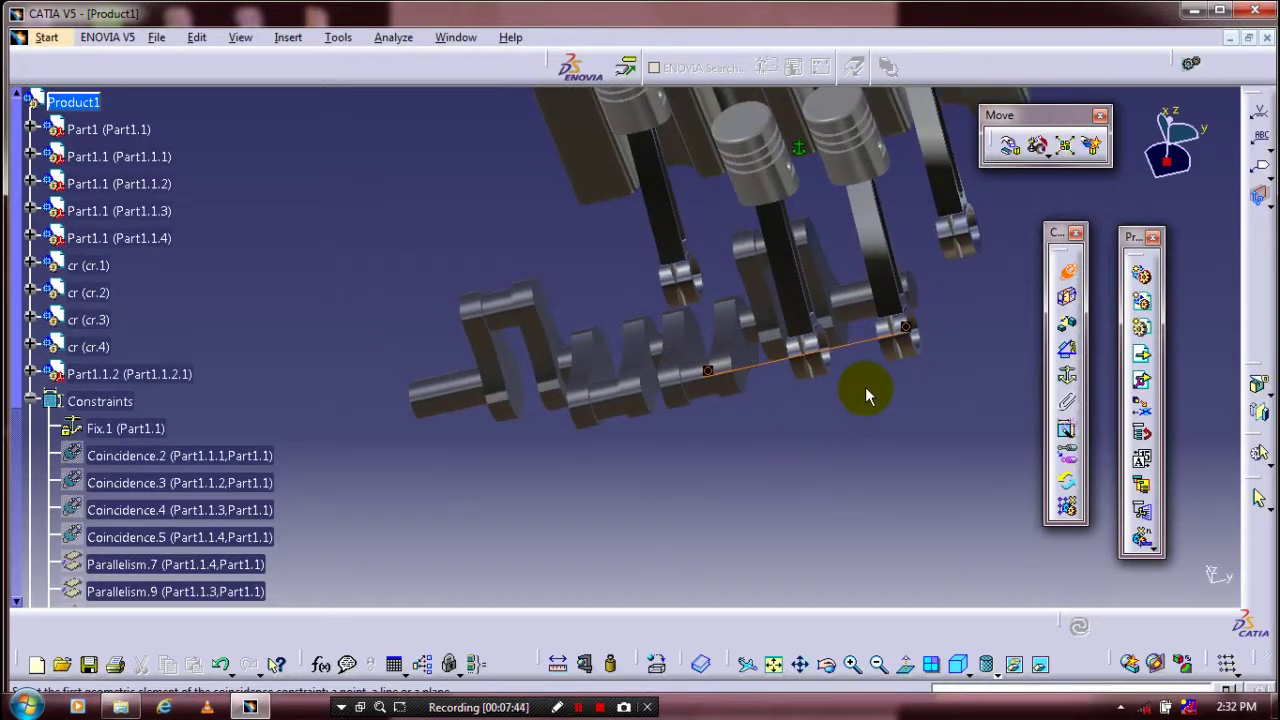
left_click(1066, 325)
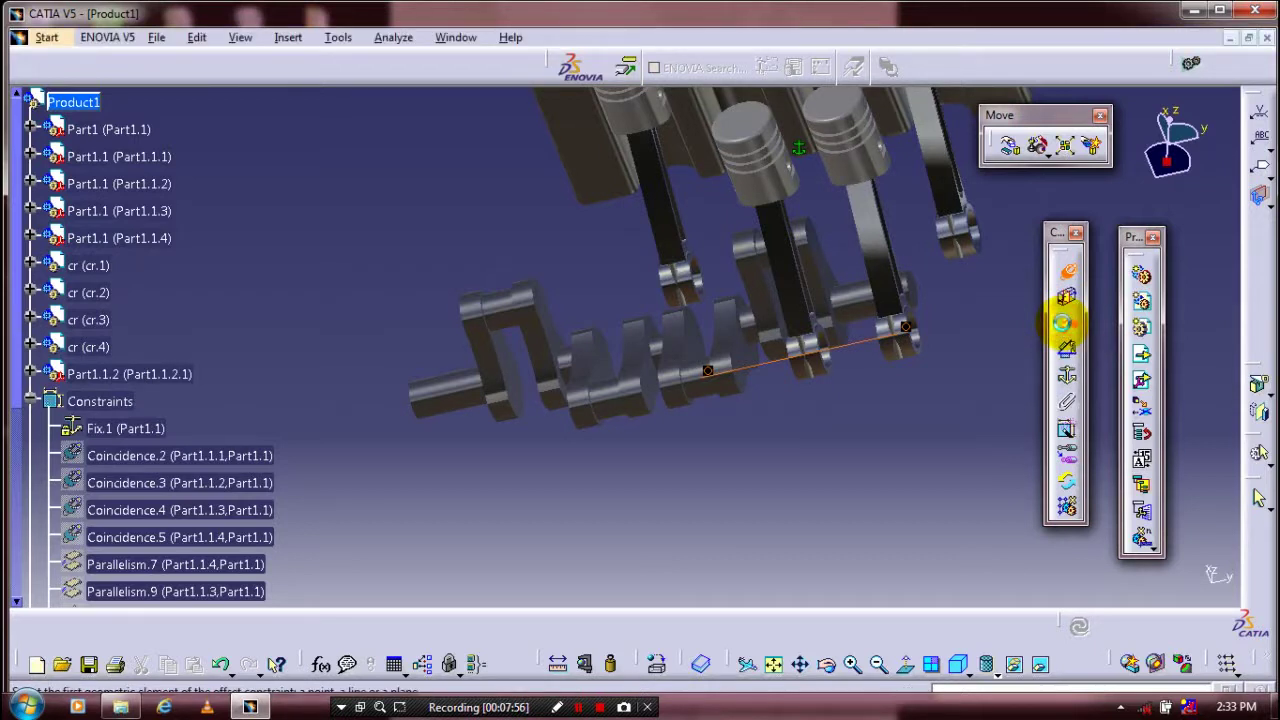
left_click(690, 350)
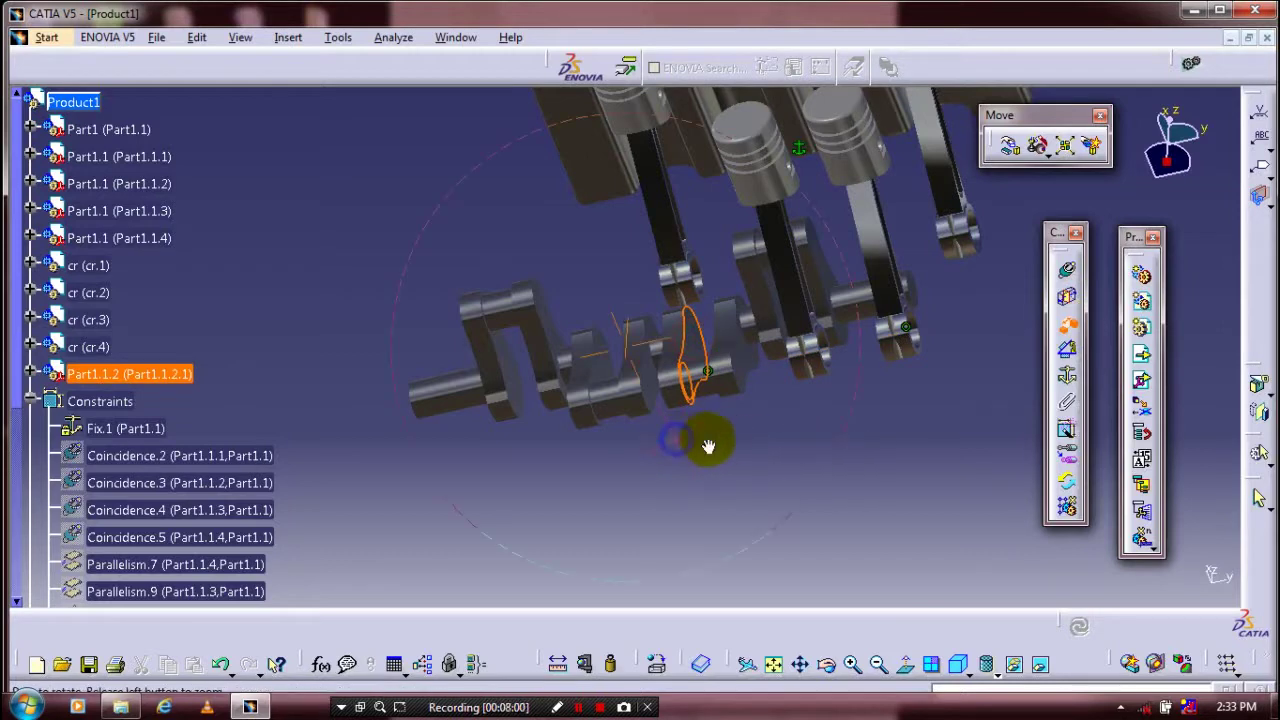
middle_click_drag(752, 445, 829, 449)
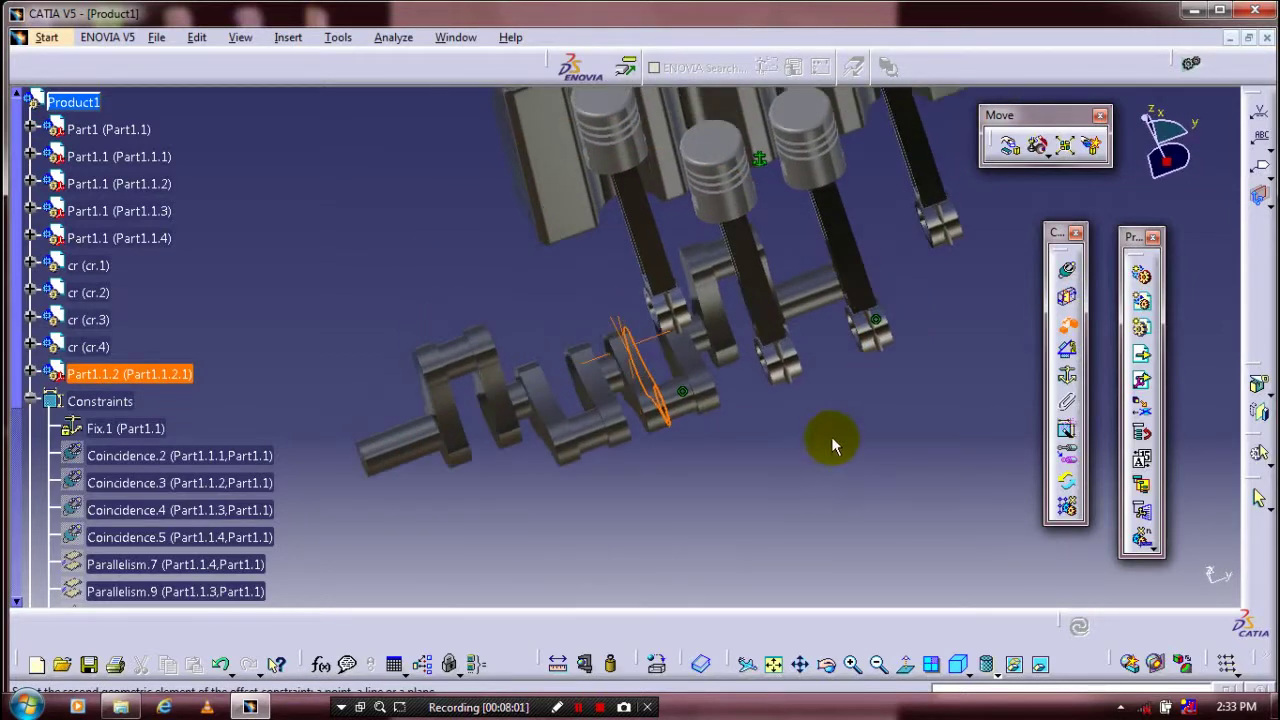
middle_click_drag(810, 366, 717, 391)
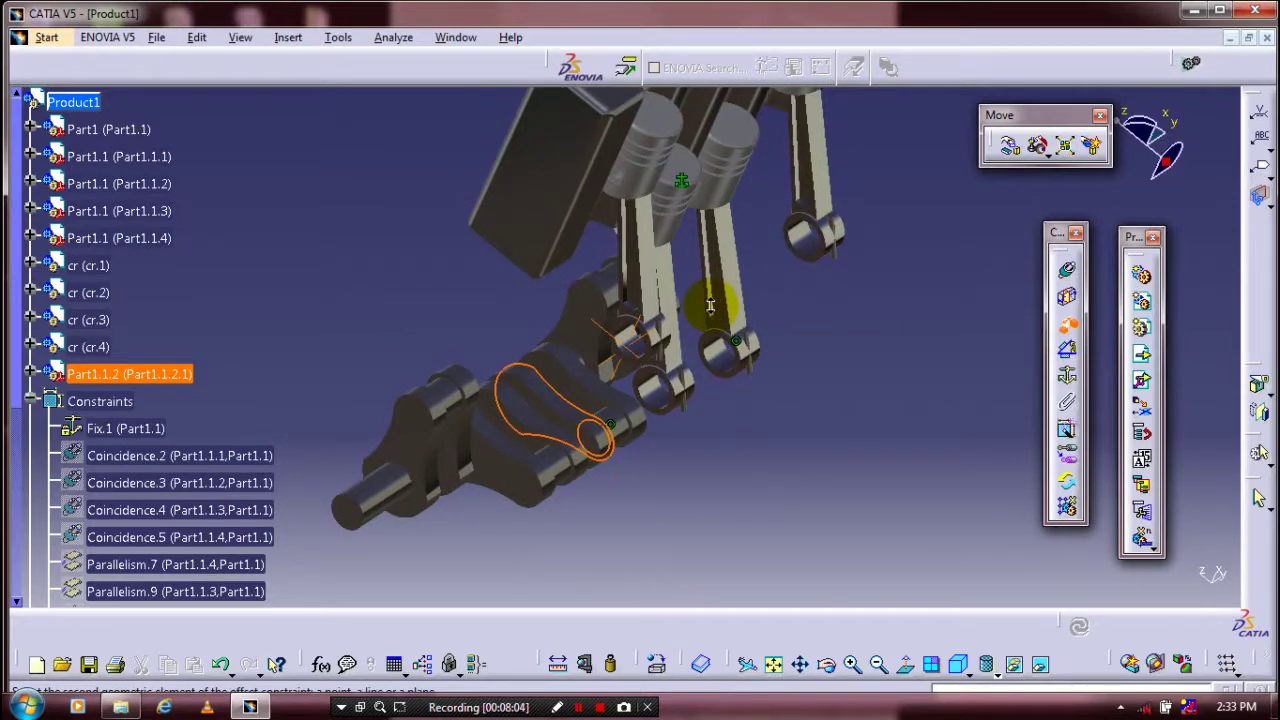
middle_click_drag(710, 305, 778, 330, "ctrl")
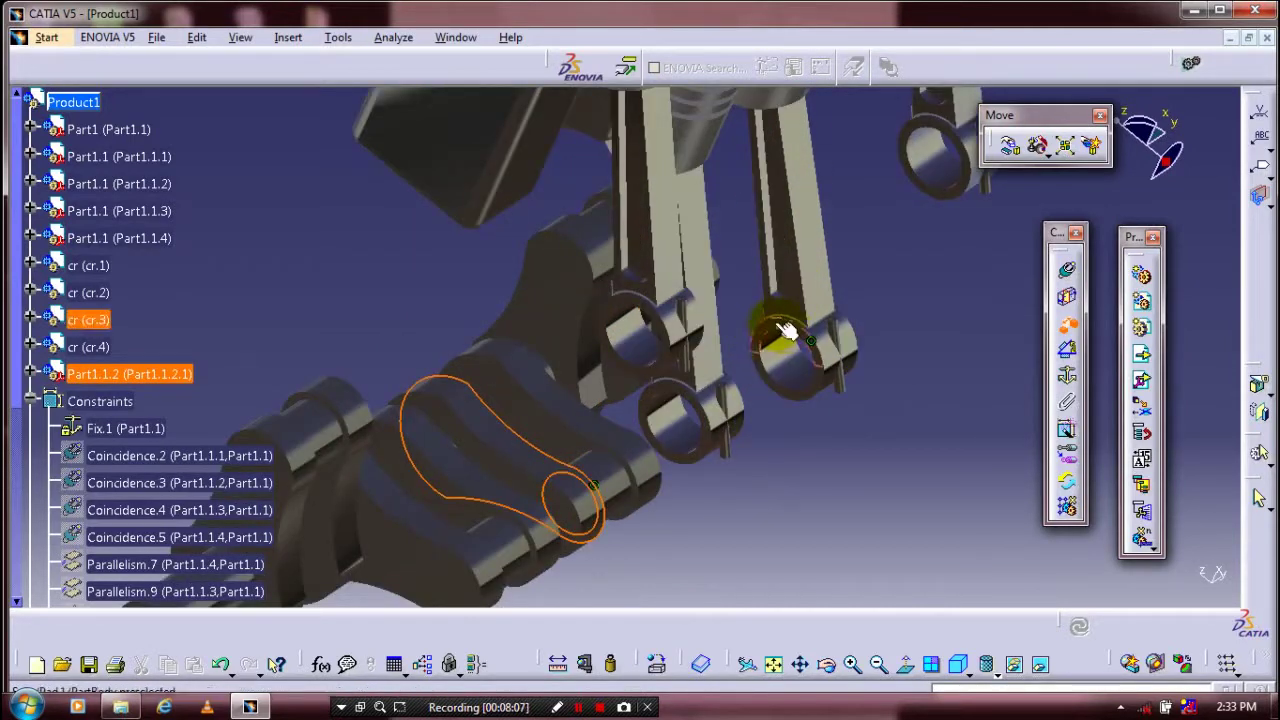
left_click(784, 331)
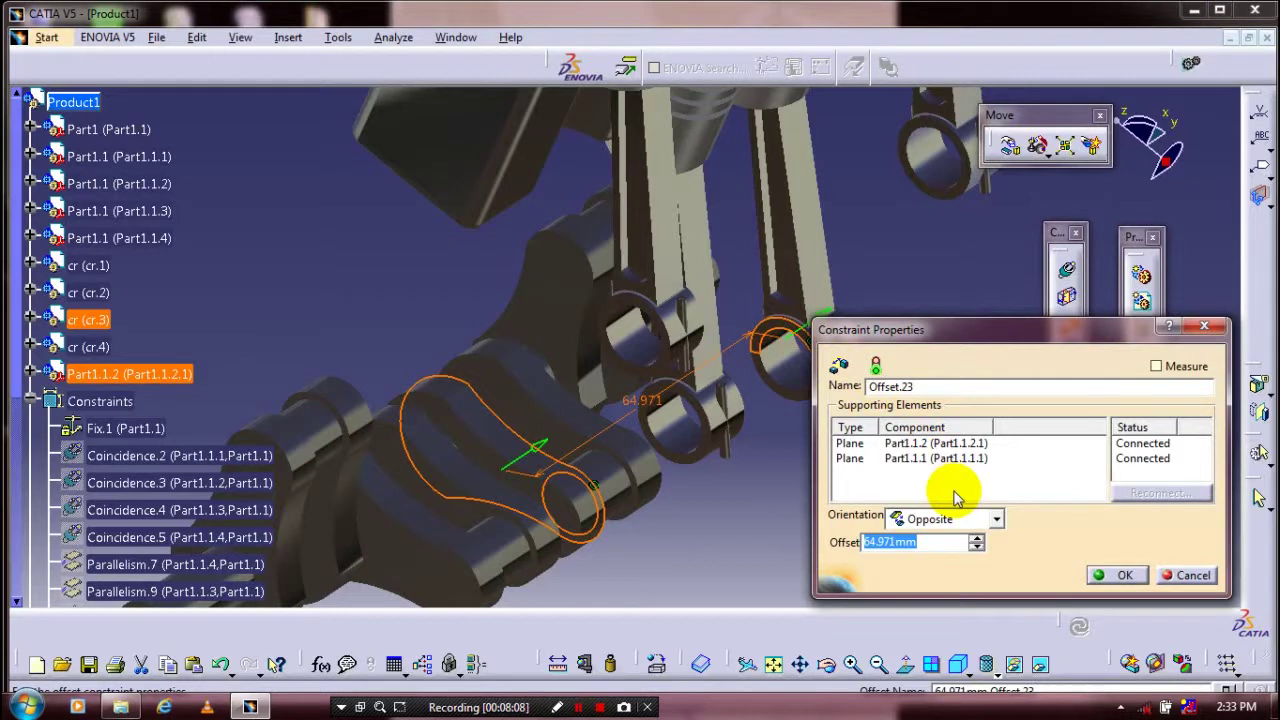
type("0")
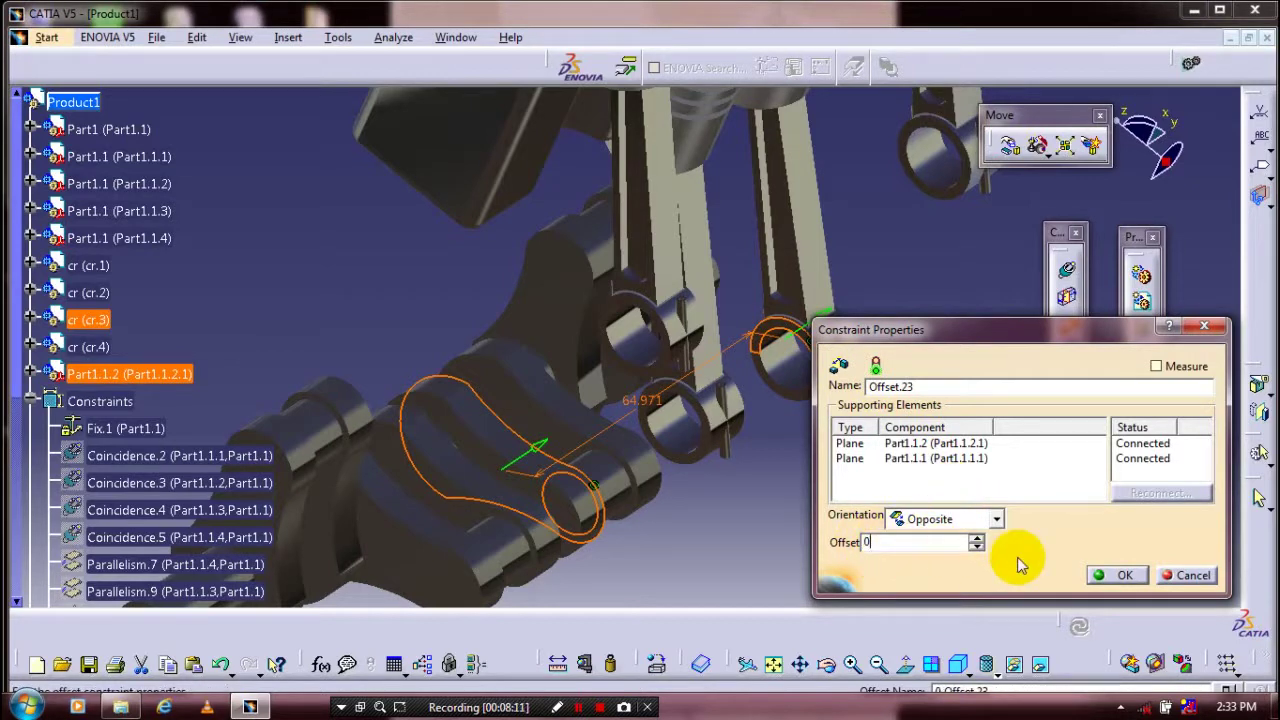
left_click(1097, 575)
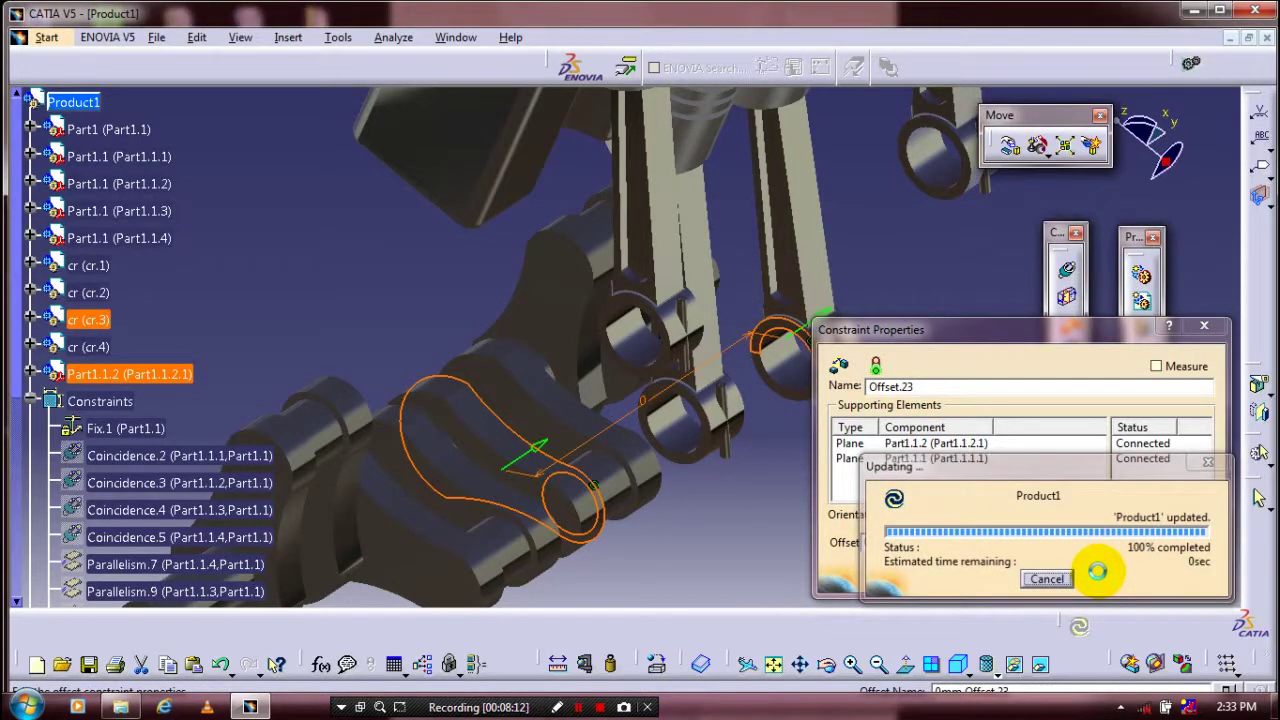
mouse_move(883, 509)
middle_mouse_down("ctrl")
mouse_move(845, 508)
mouse_move(837, 449)
mouse_move(666, 434)
mouse_move(815, 470)
mouse_move(800, 457)
mouse_move(691, 440)
mouse_move(771, 457)
mouse_move(899, 522)
middle_mouse_up("ctrl")
left_click(950, 338)
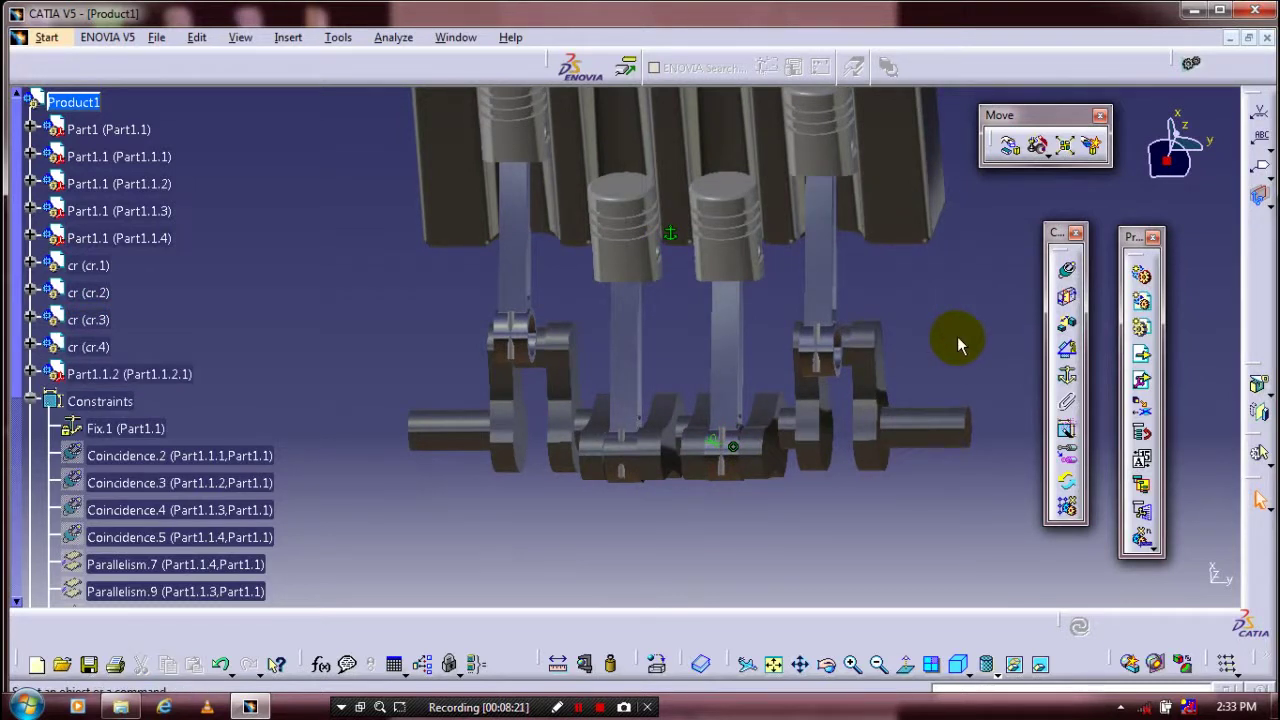
Step: Add a Coincidence constraint between the fourth connecting rod's big-end axis and the adjacent outer crankpin axis of the crankshaft
left_click(1067, 270)
middle_click_drag(851, 420, 866, 394)
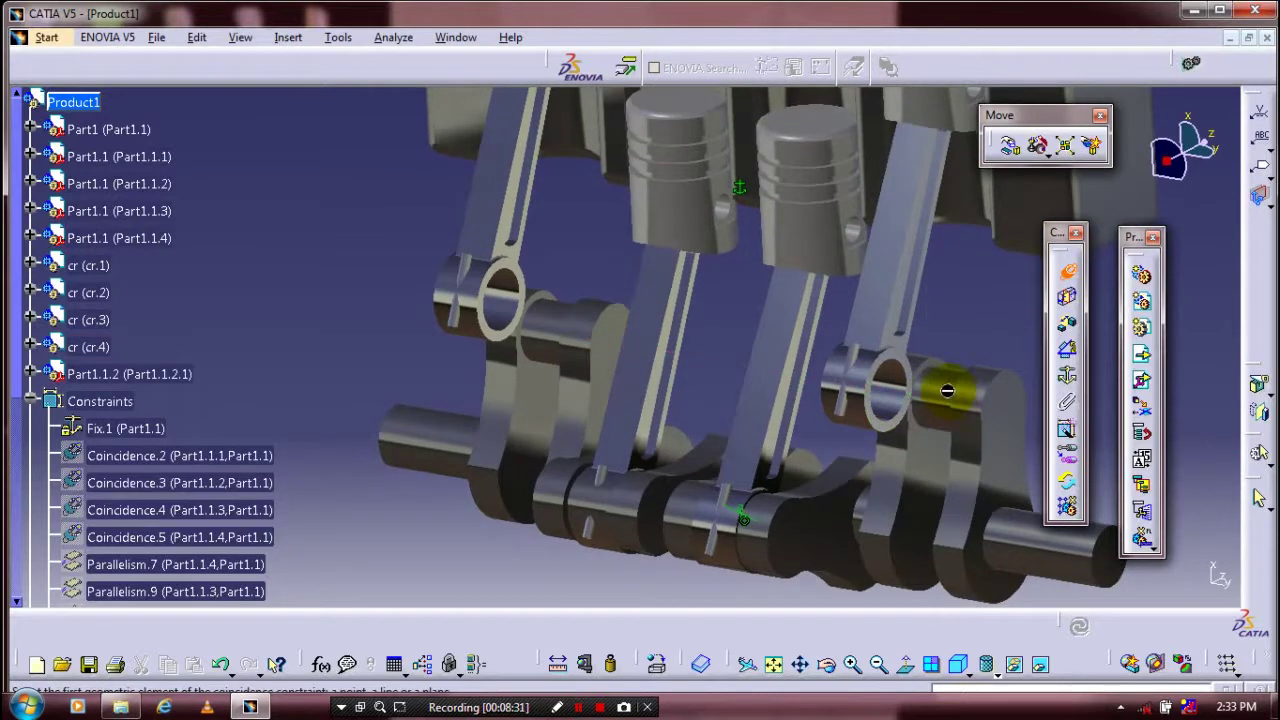
left_click(952, 405)
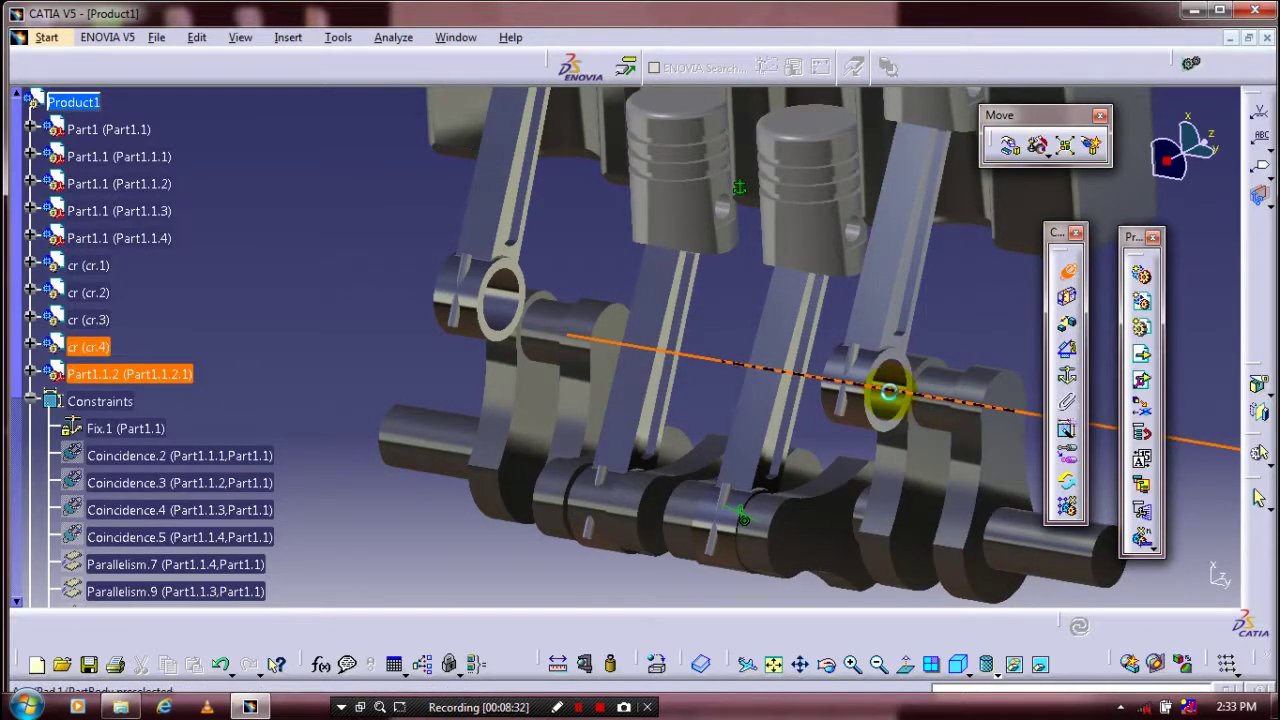
left_click(888, 392)
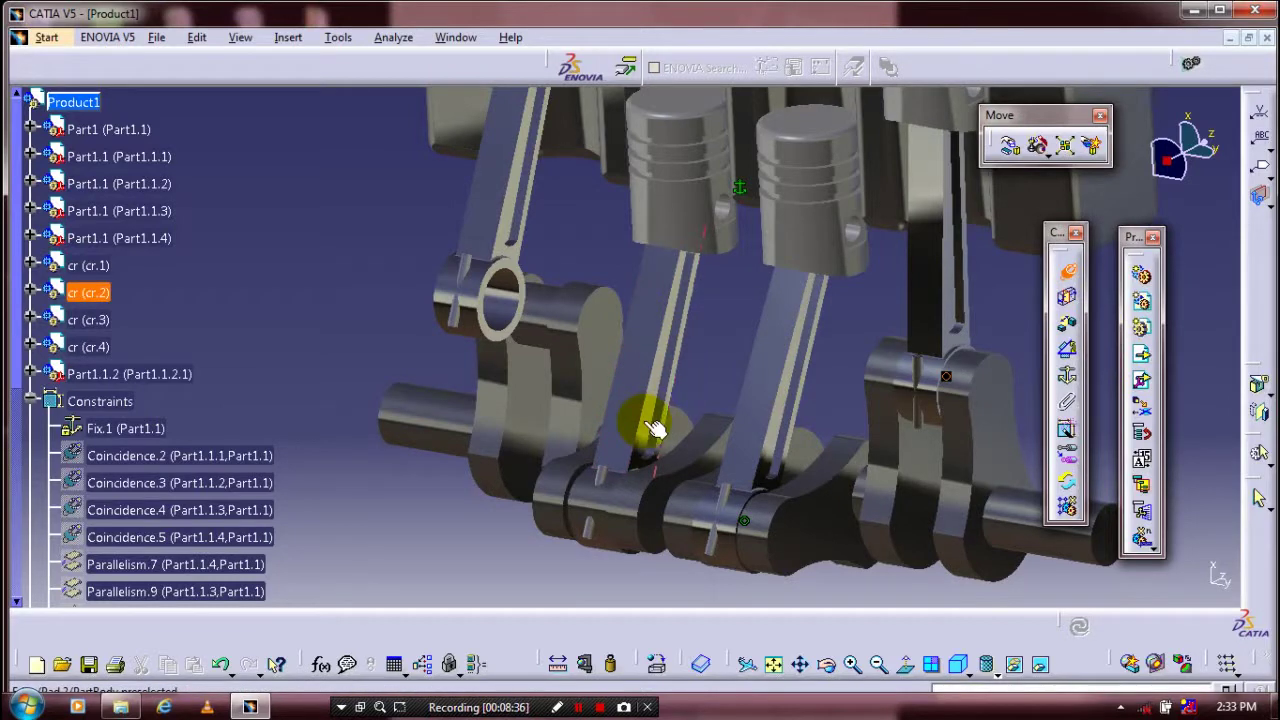
Step: Add a Coincidence constraint between the first connecting rod's big-end axis and the outer crankpin axis at the crankshaft's other end
left_click(528, 294)
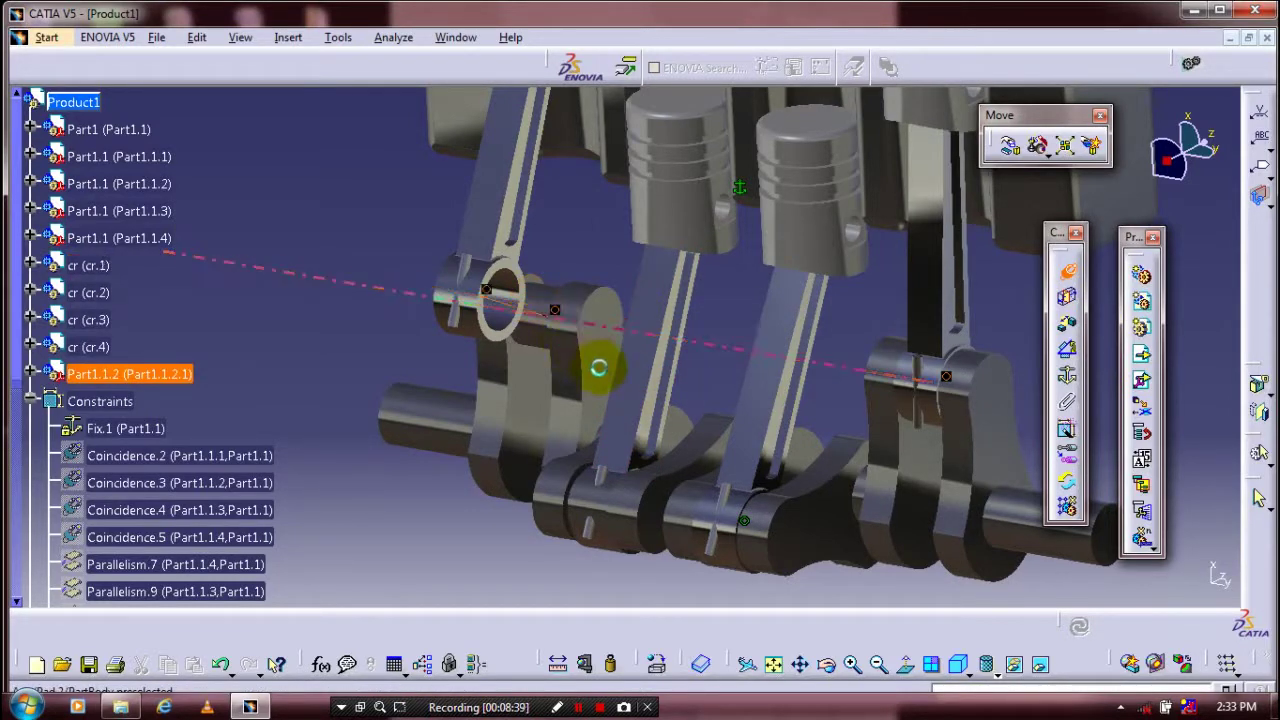
left_click(601, 397)
left_click(712, 413)
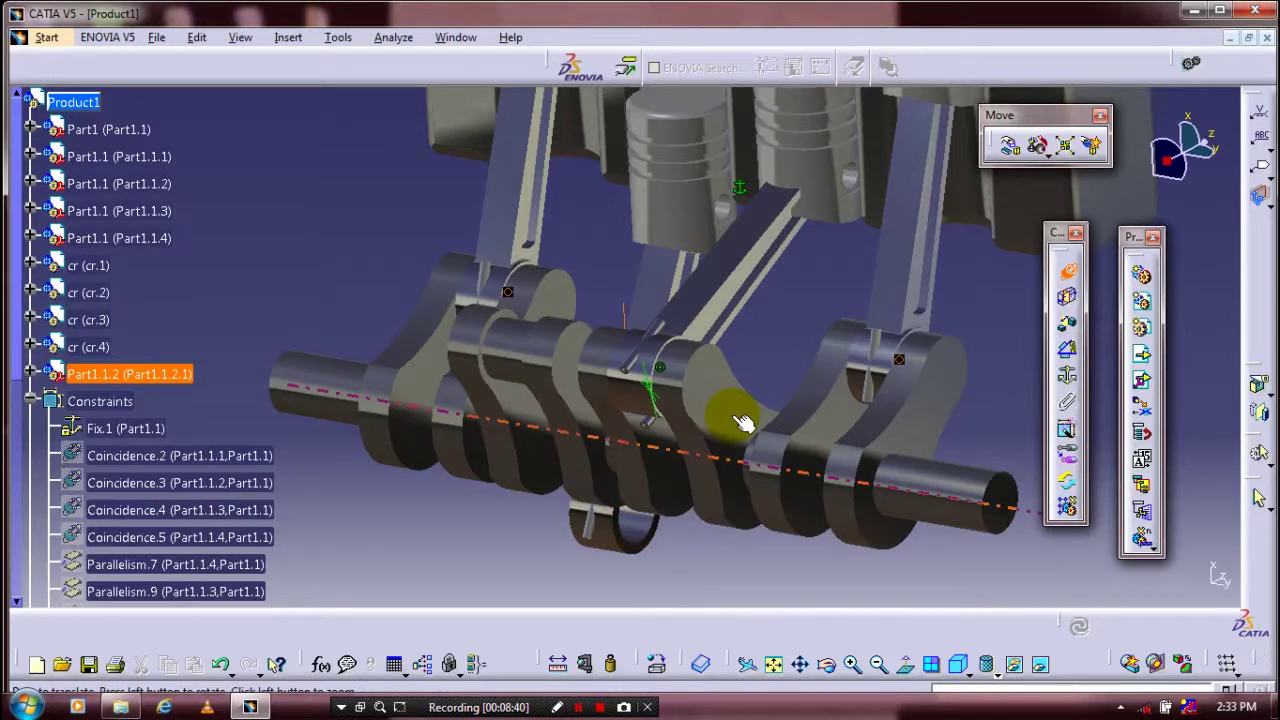
Step: Add a Coincidence constraint between the second connecting rod's big-end axis and the remaining inner crankpin axis of the crankshaft
middle_click_drag(743, 421, 768, 321)
left_click(677, 434)
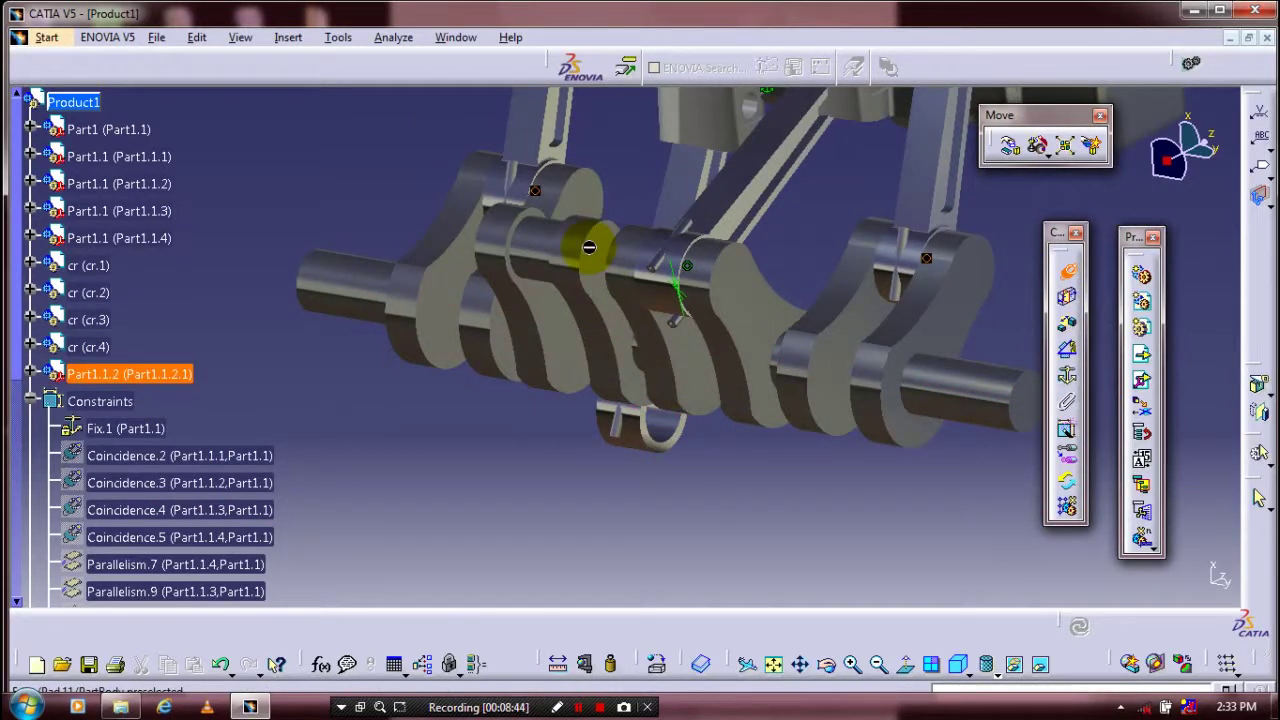
left_click(589, 247)
middle_click_drag(694, 483, 678, 418)
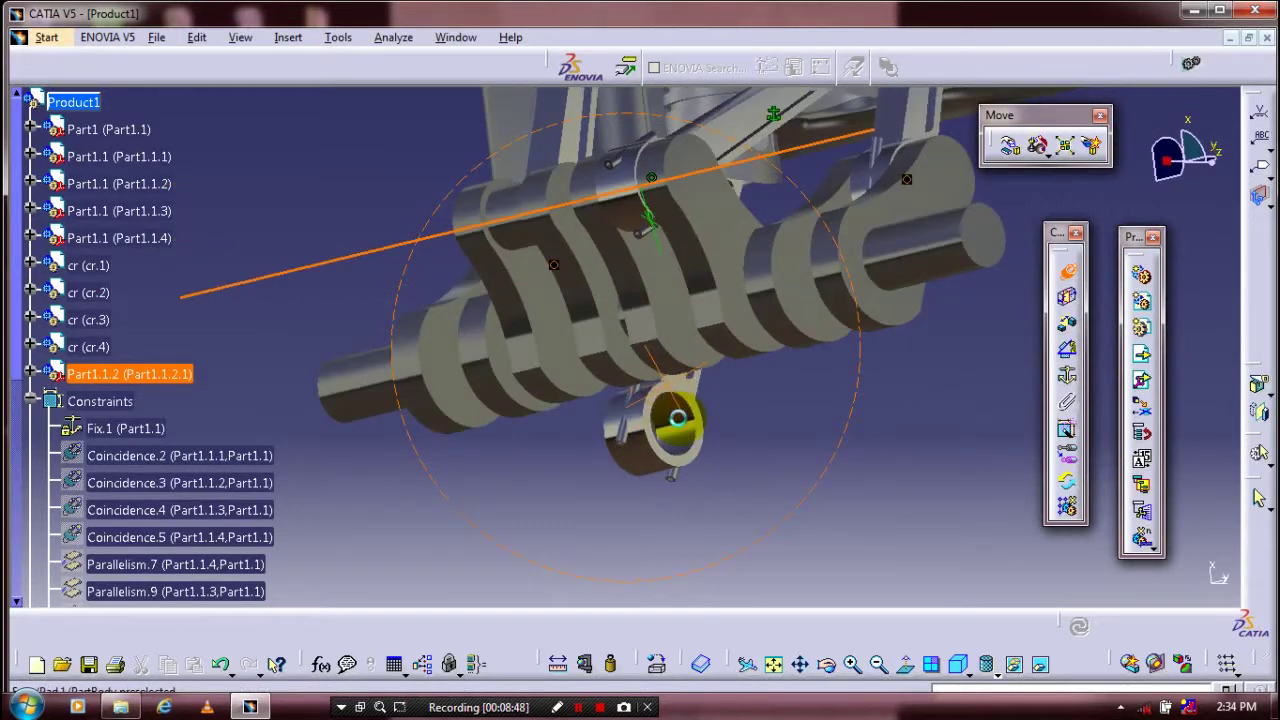
left_click(678, 418)
middle_click_drag(689, 371, 798, 391)
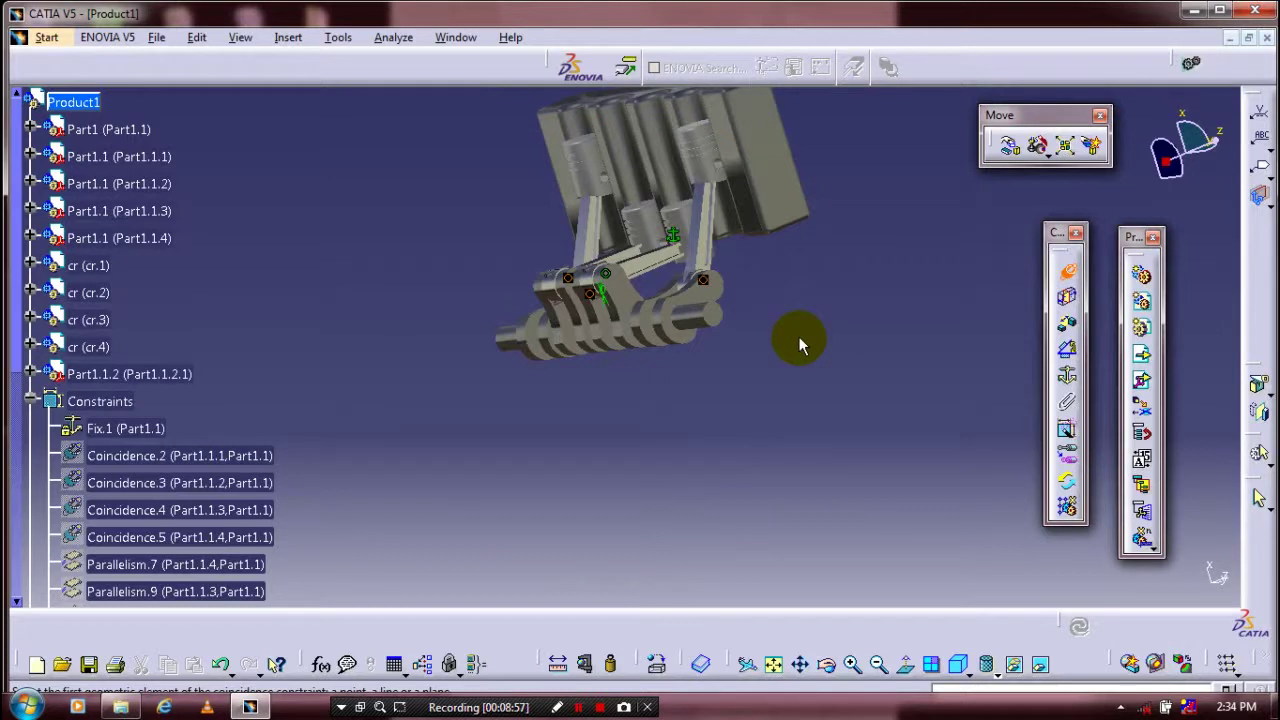
middle_click_drag(608, 380, 772, 457)
left_click(1066, 271)
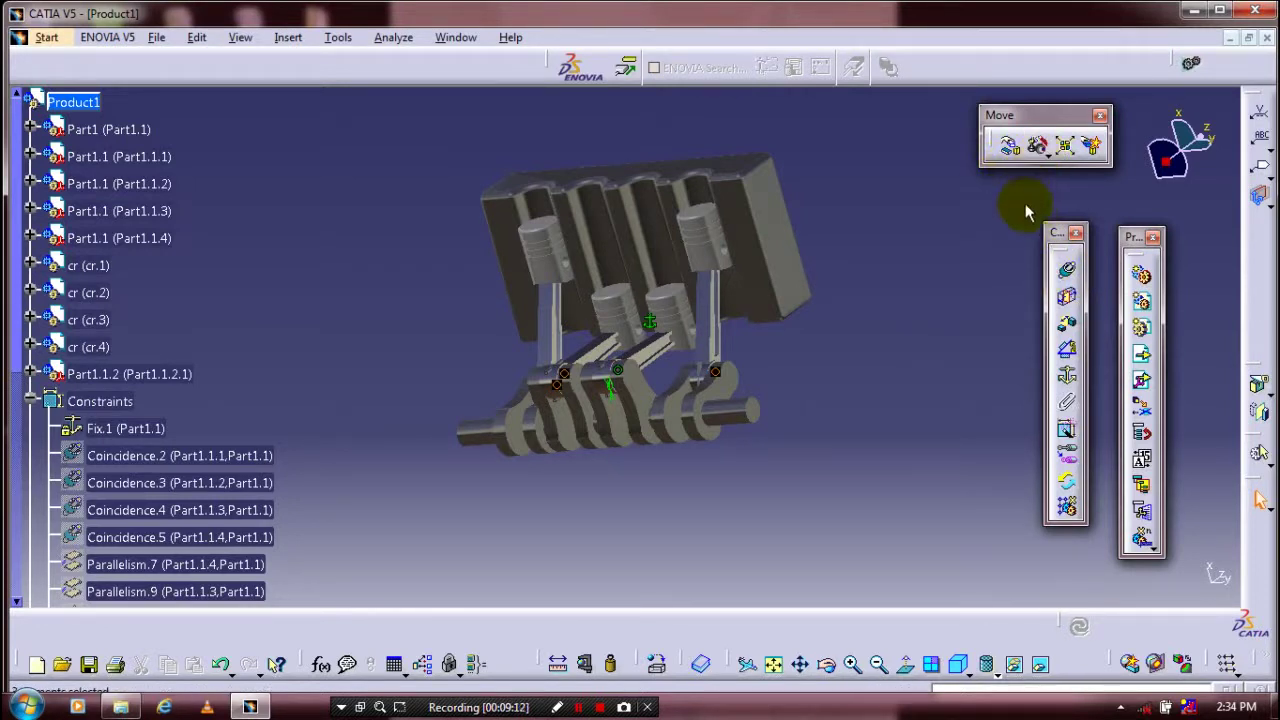
Step: Manipulate the crankshaft along the X axis with respect to constraints, shifting it slightly toward the engine block with its rods and pistons
left_click(1008, 146)
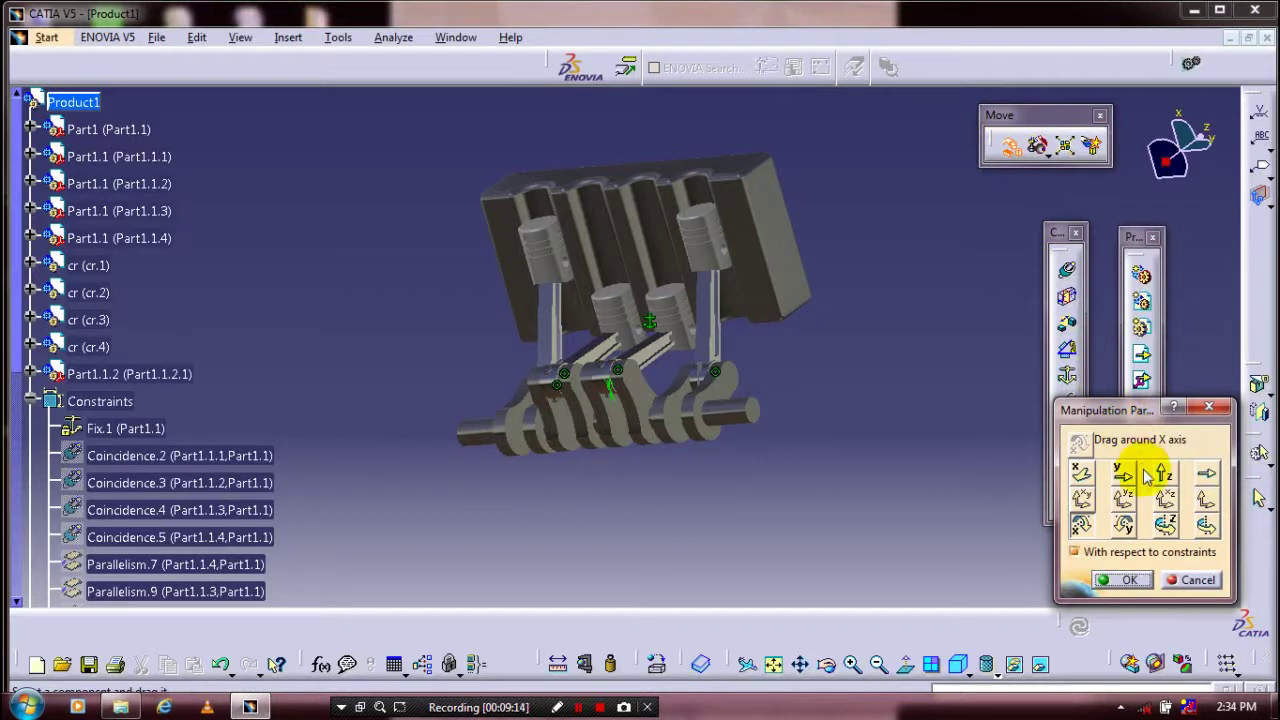
left_click(1165, 472)
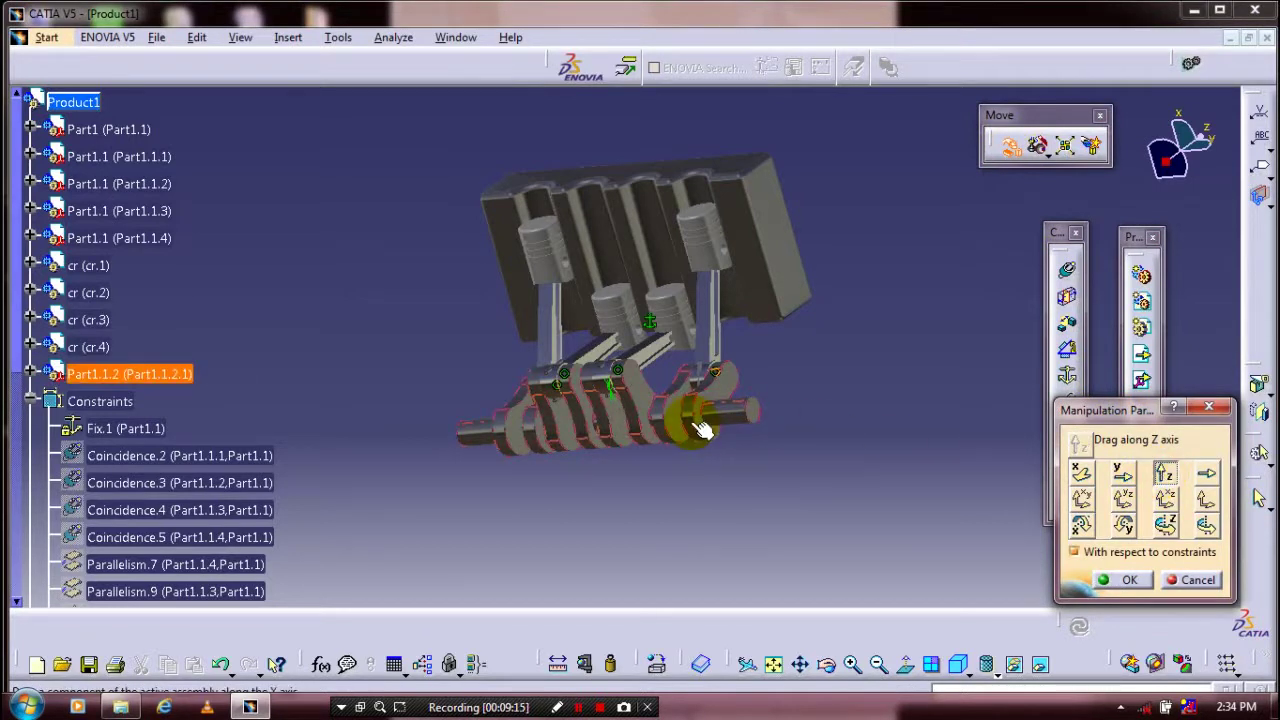
left_click(1082, 474)
left_click_drag(700, 431, 695, 403)
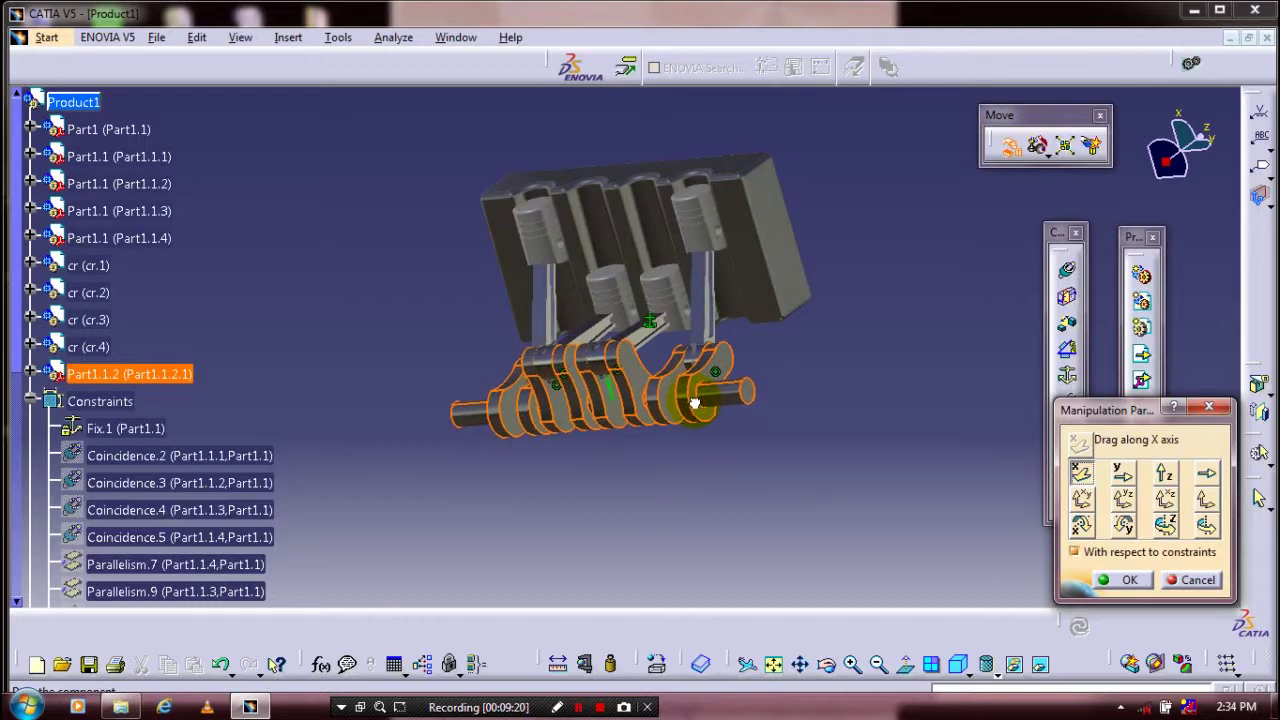
middle_click_drag(776, 440, 862, 540)
left_click(1128, 580)
Step: Insert the "flywheel" file from the engine assmm folder as an existing component of Product1
left_click(1143, 356)
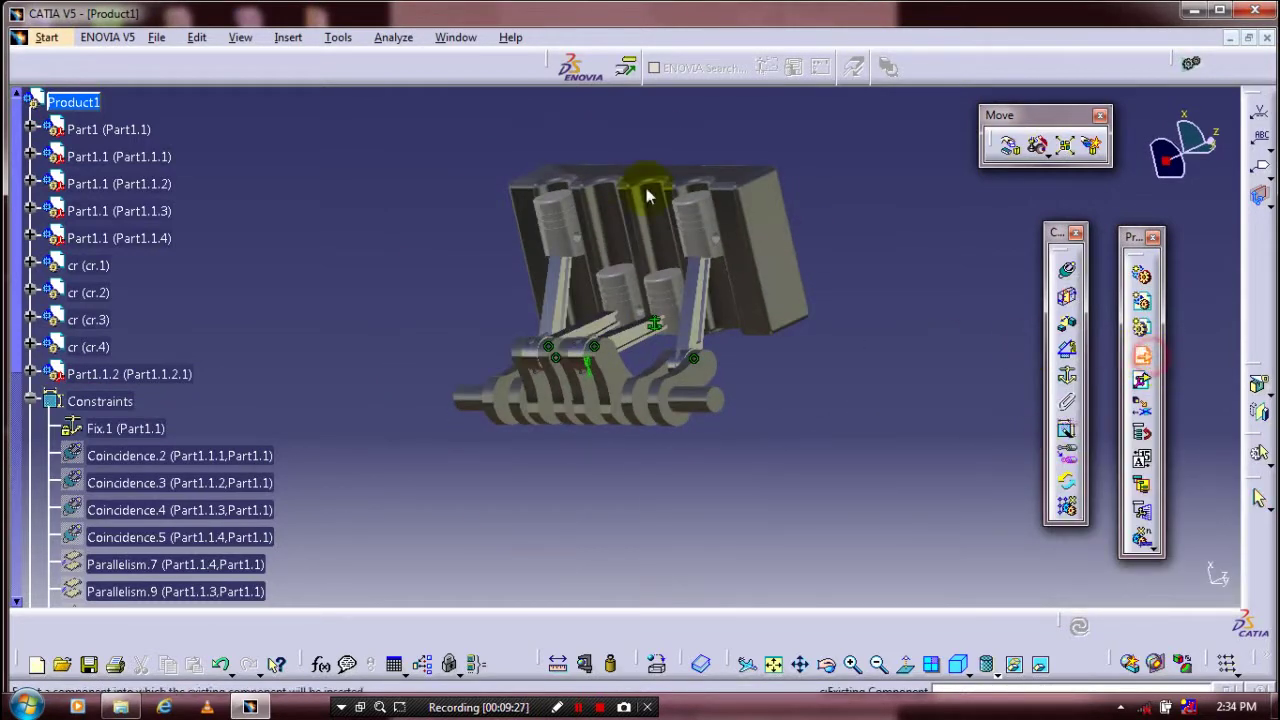
left_click(80, 103)
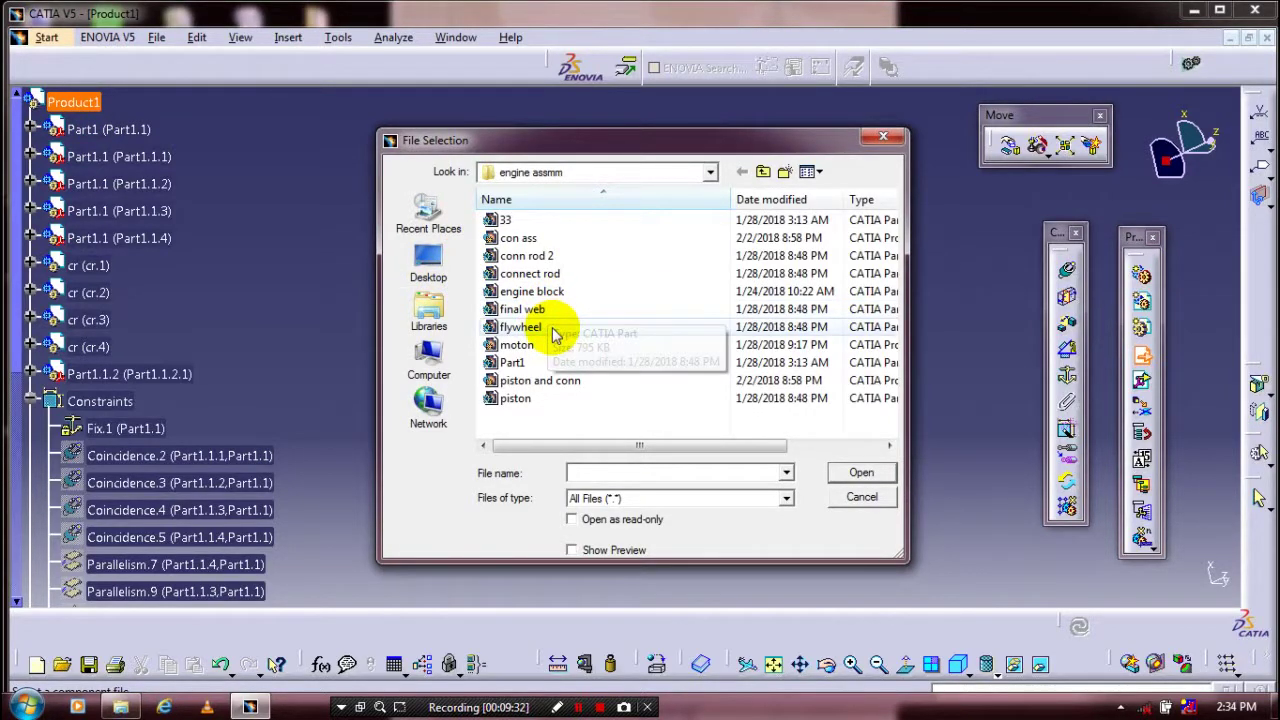
double_click(553, 333)
Step: Smart Move the flywheel out of the engine to the free space beside the block, without automatic constraint creation
left_click(1038, 150)
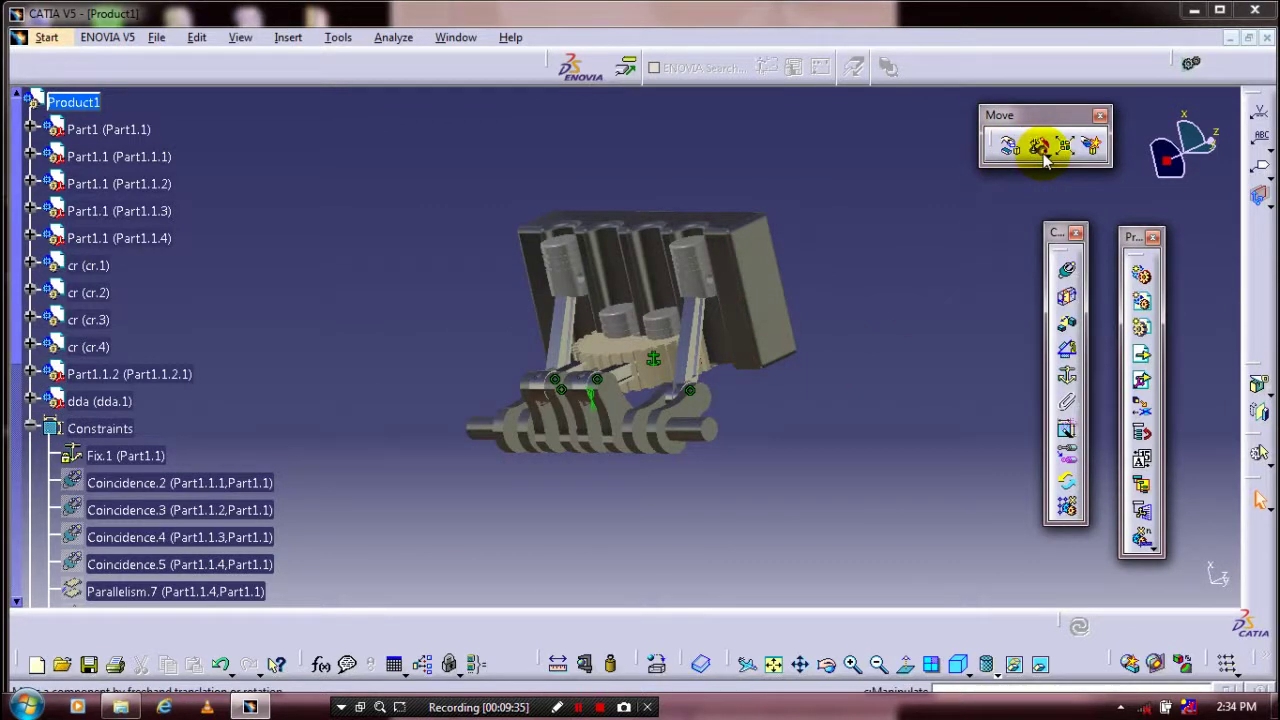
left_click(1042, 154)
left_click(634, 353)
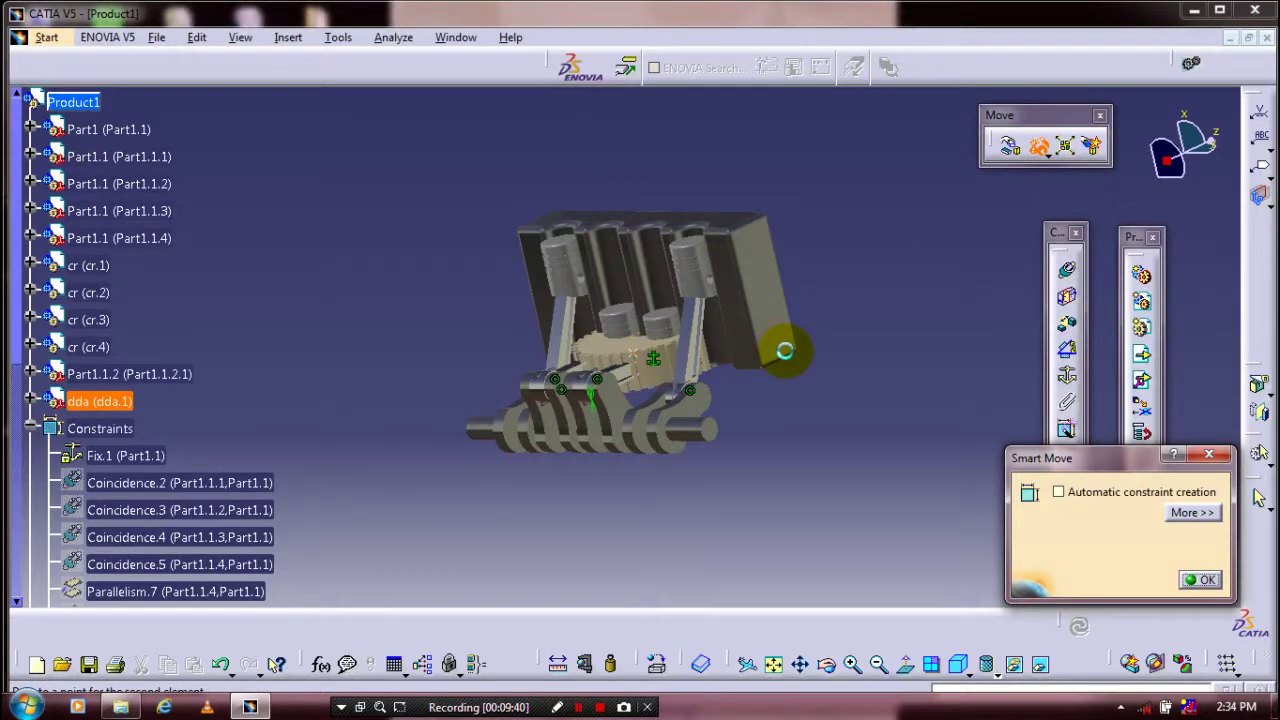
left_click(785, 350)
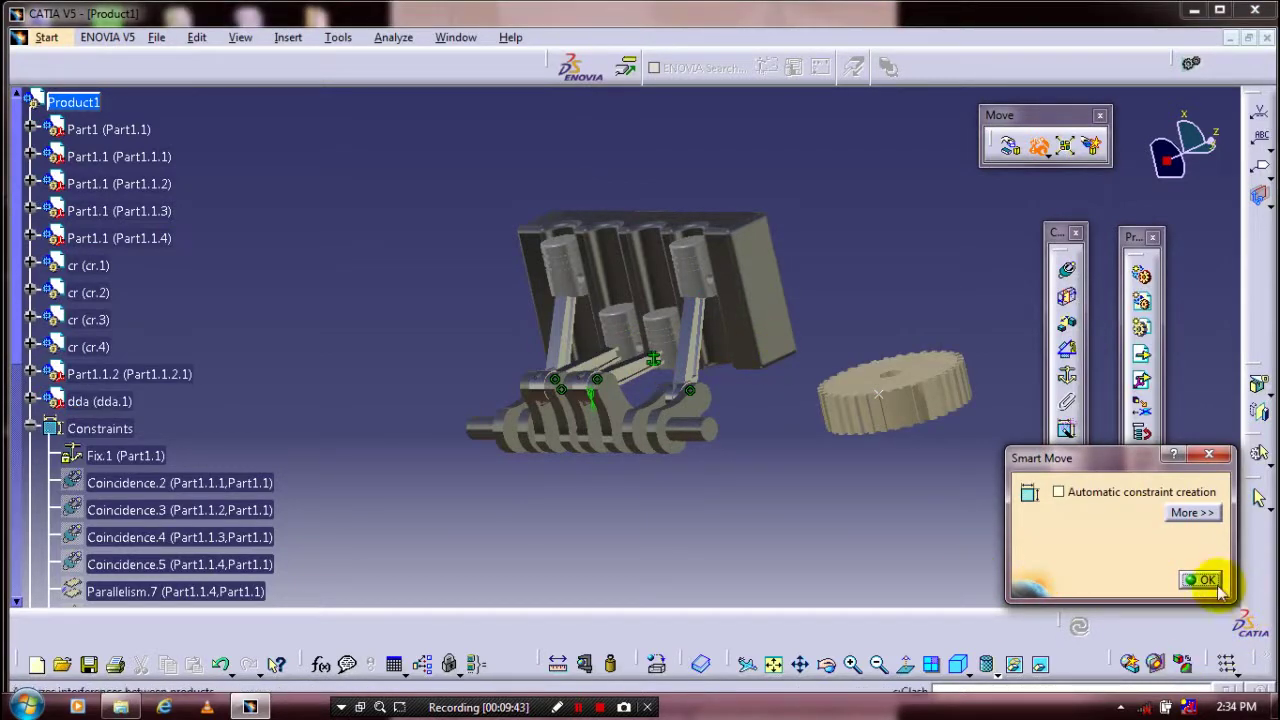
left_click(1205, 580)
Step: Use the Angle constraint command to make the flywheel's flat face parallel to the engine block's end face
middle_click_drag(943, 503, 866, 397)
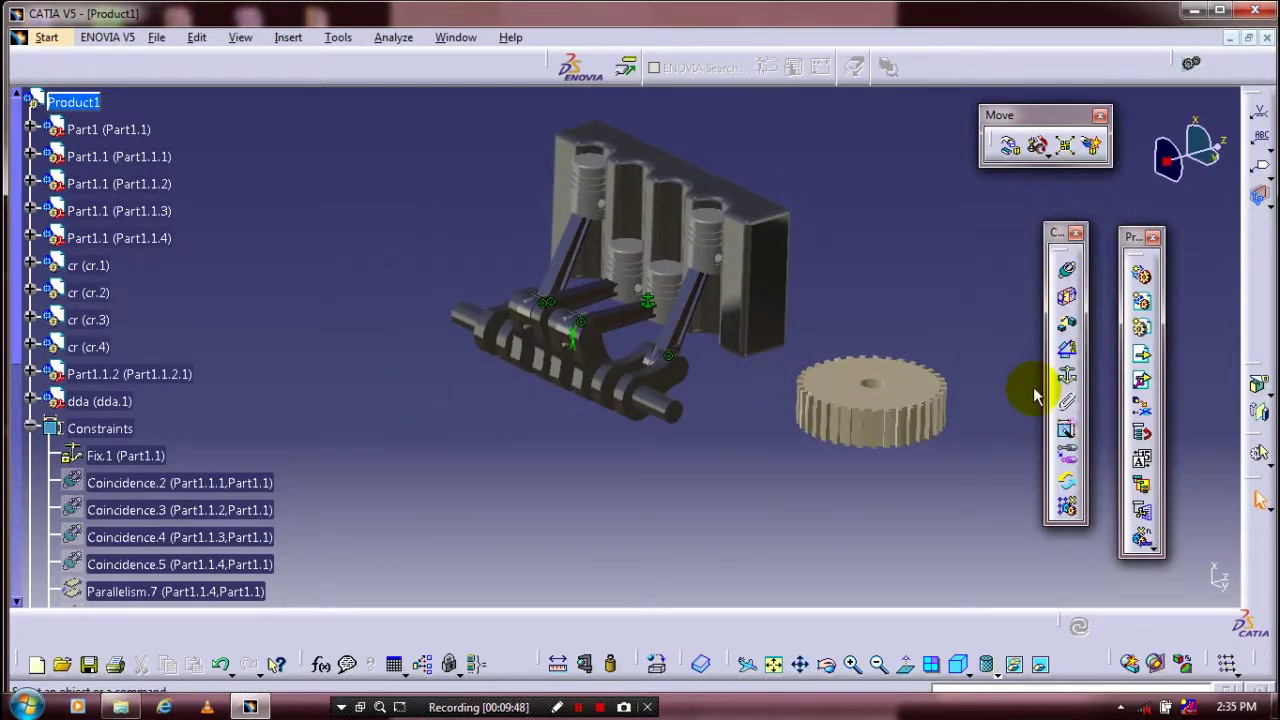
left_click(1066, 349)
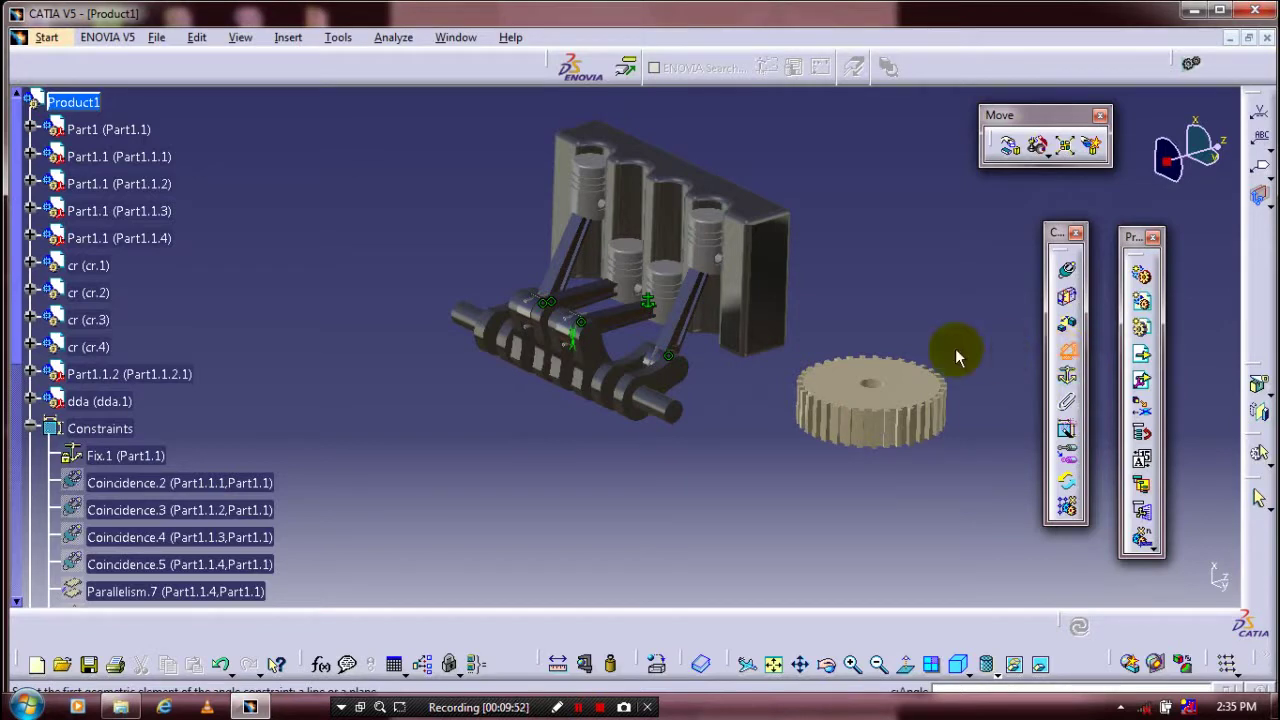
left_click(901, 380)
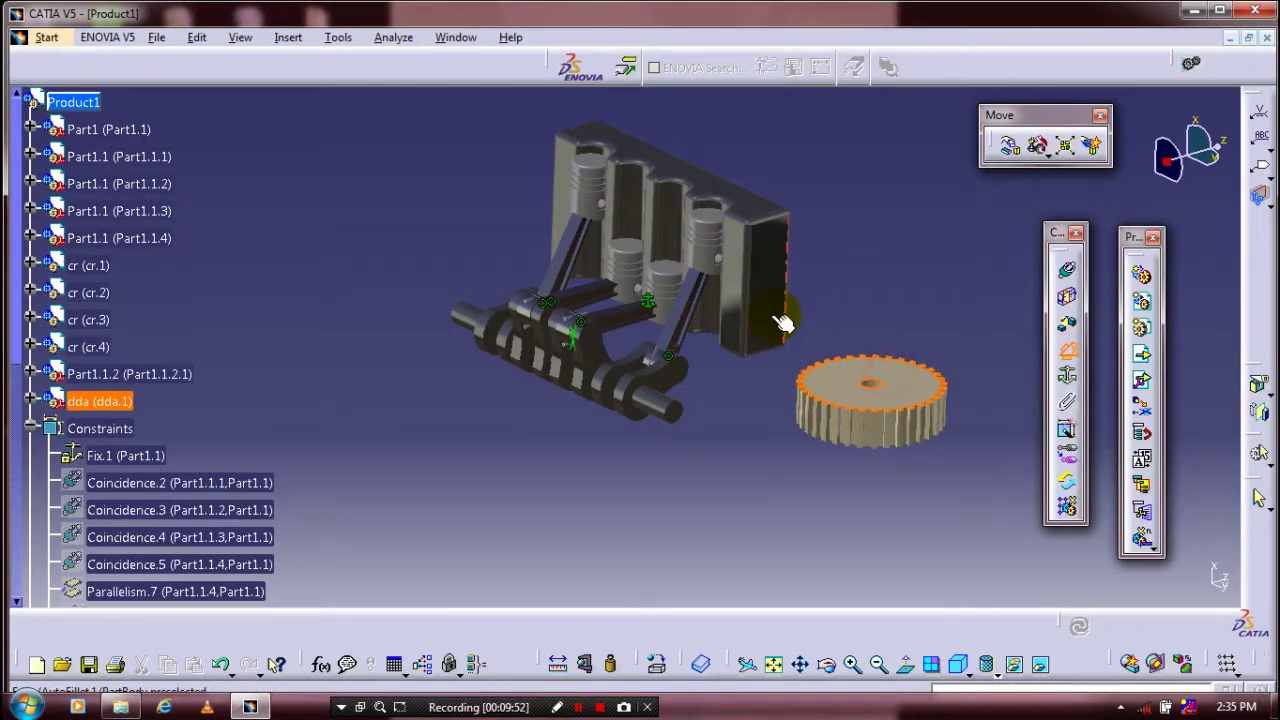
left_click(783, 323)
left_click(1120, 571)
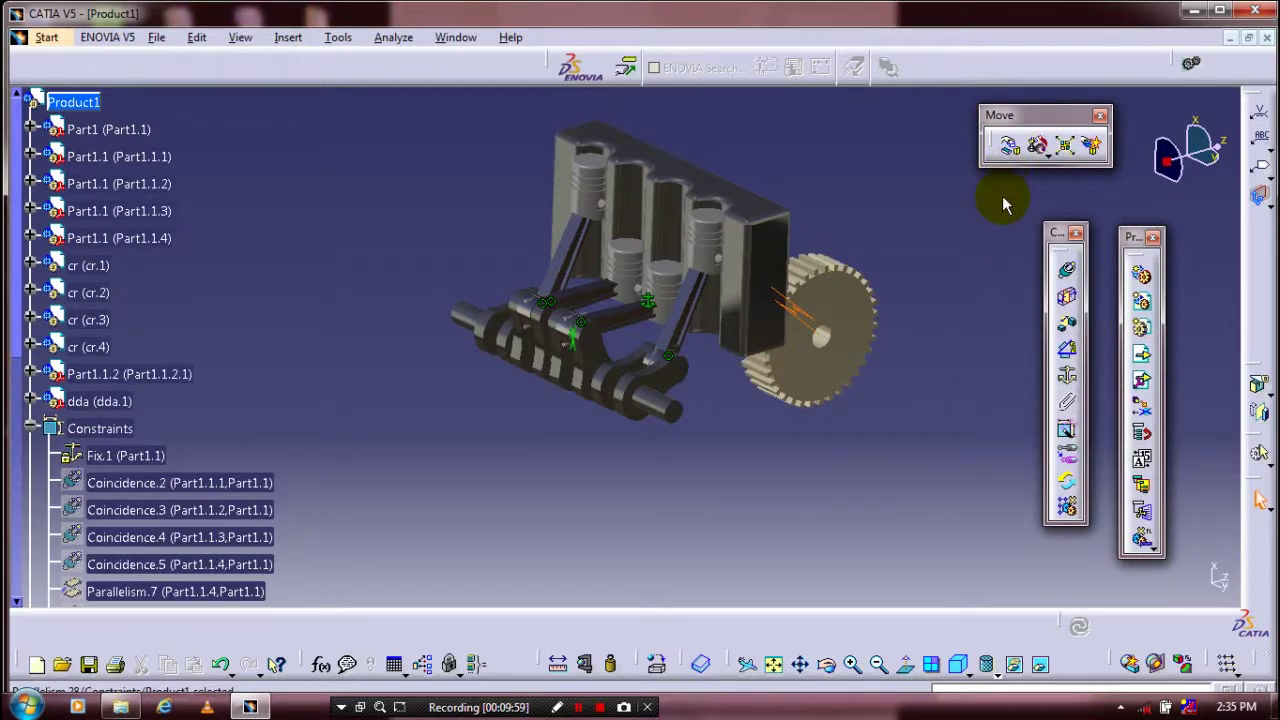
Step: Manipulate the flywheel along the X and Y axes with respect to constraints, lowering it below the block and shifting it toward the crankshaft's end
left_click(1010, 145)
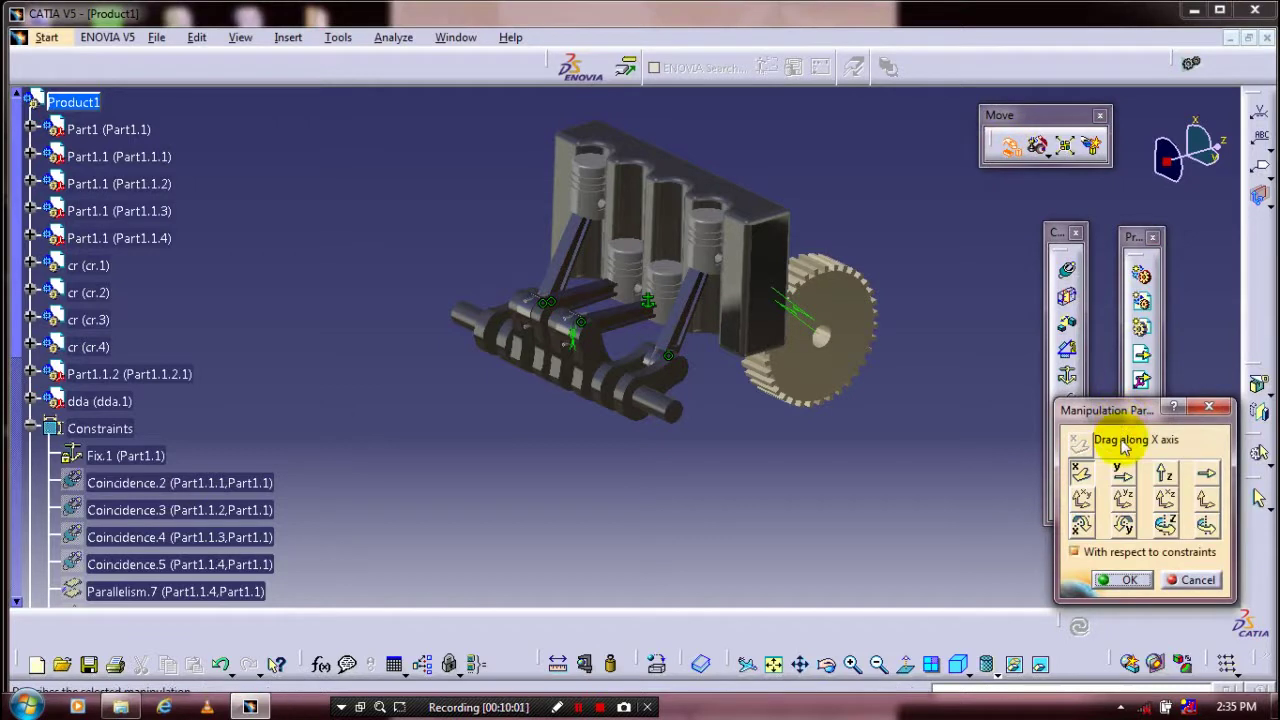
left_click(1080, 472)
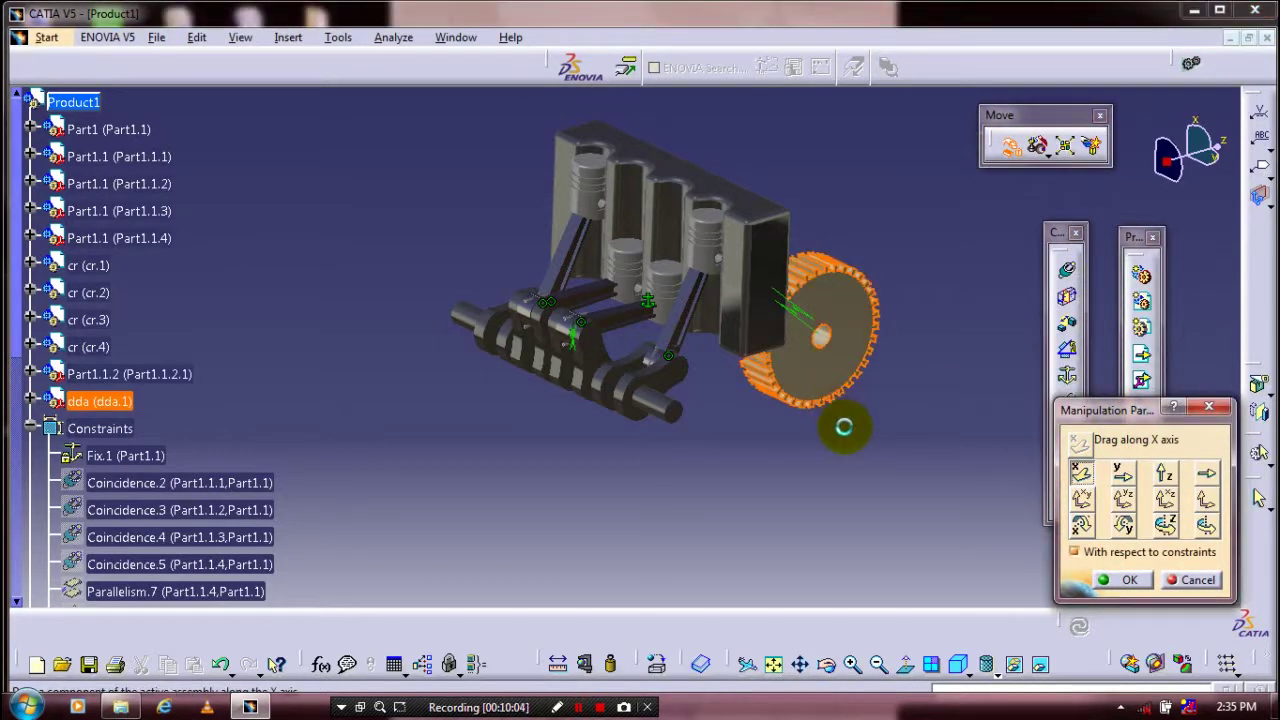
left_click_drag(843, 449, 856, 431)
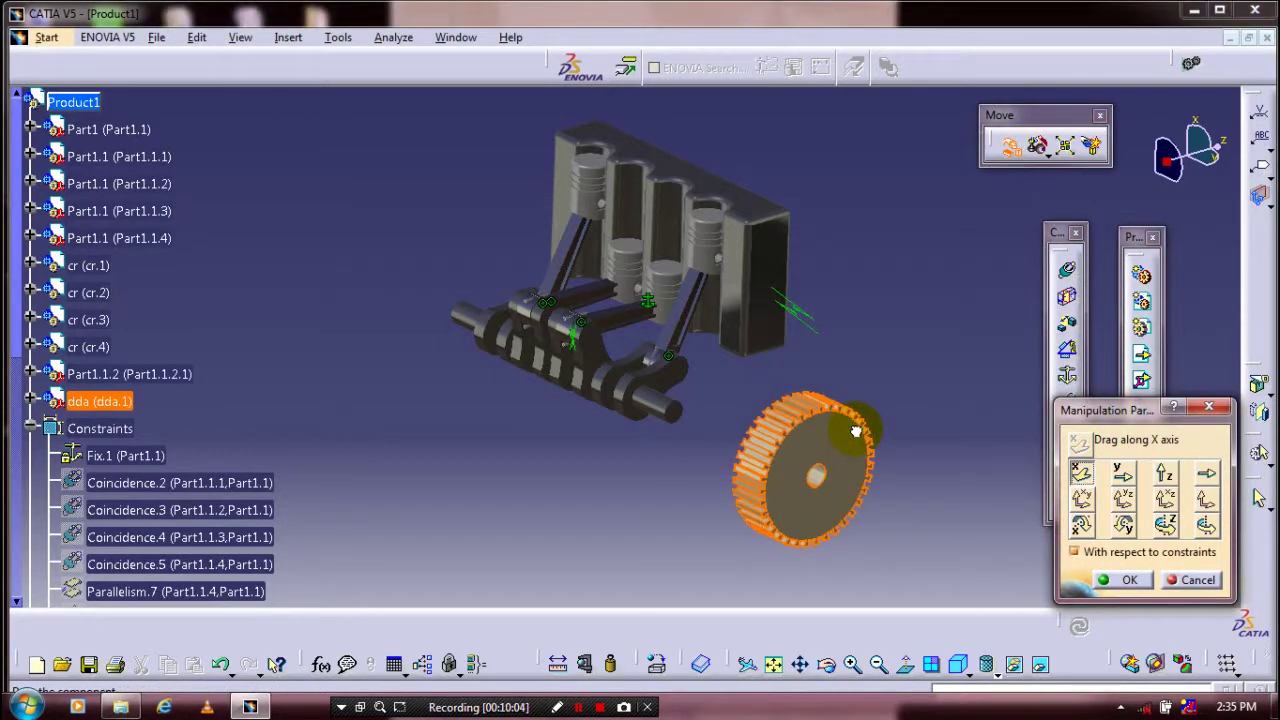
left_click(1122, 472)
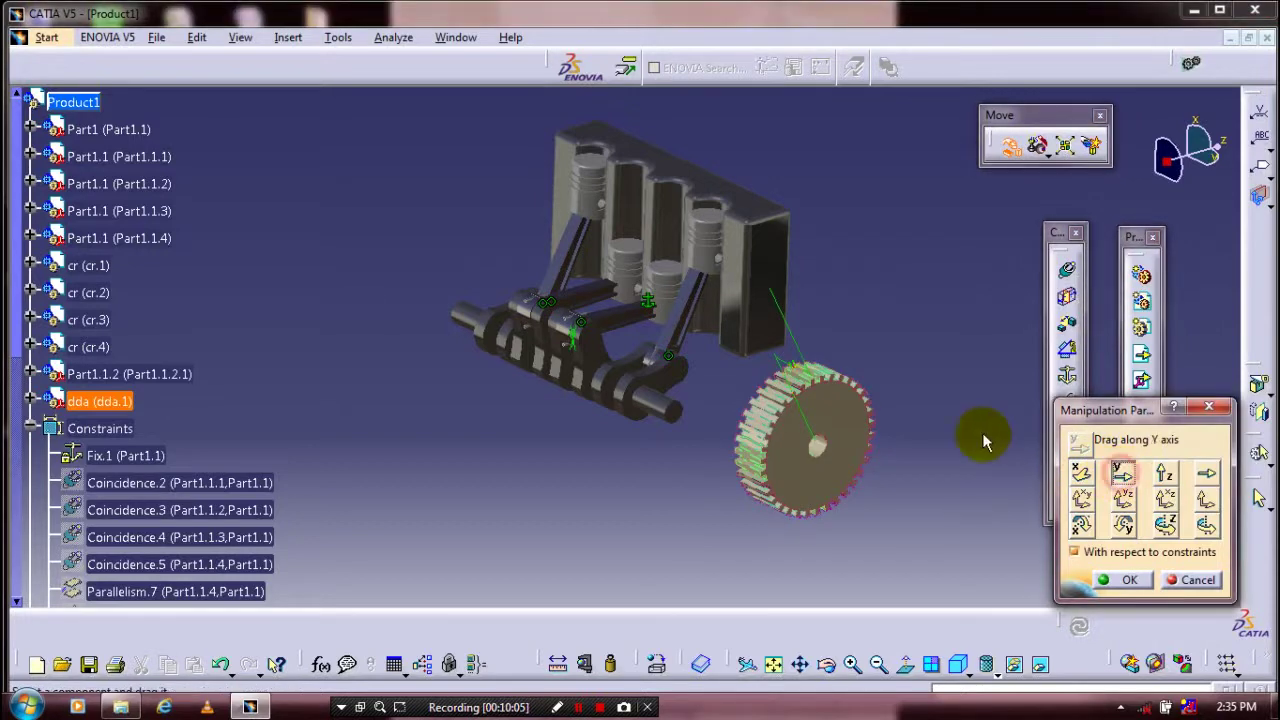
left_click_drag(877, 423, 818, 425)
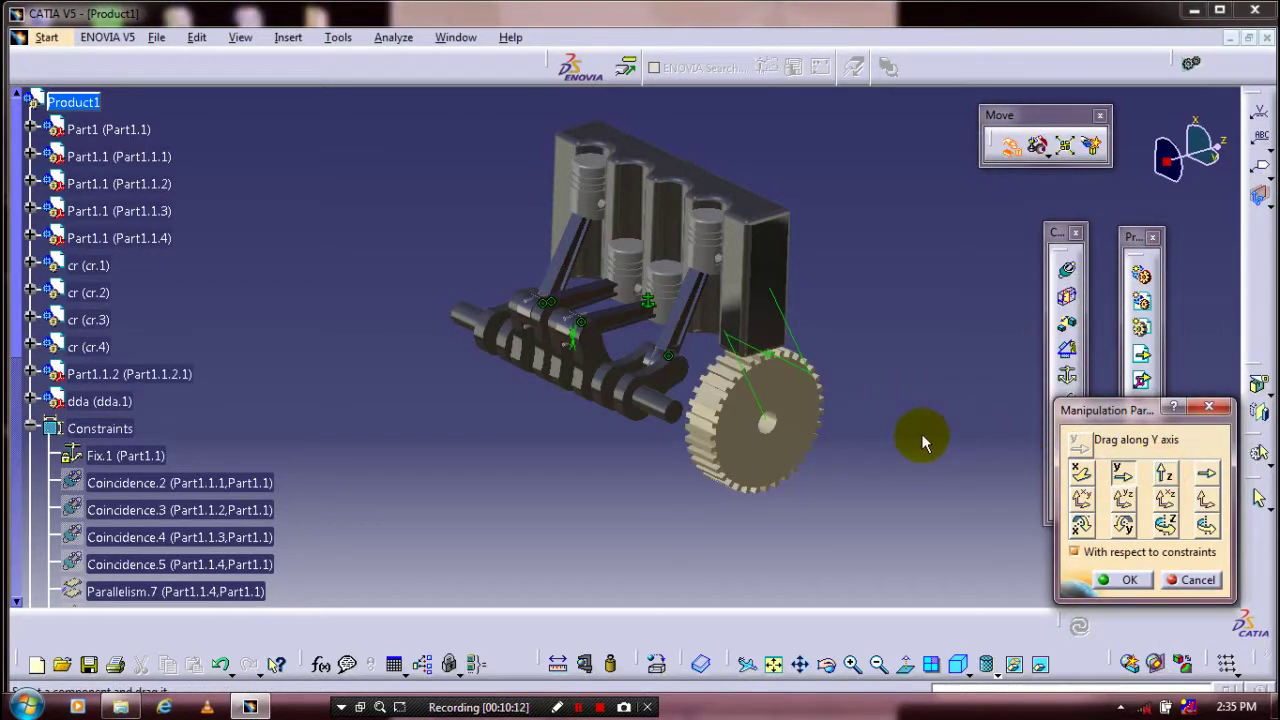
left_click(803, 393)
left_click_drag(810, 398, 776, 428)
Step: Manipulate the flywheel along the Z axis with respect to constraints until it sits below the crankshaft's end
left_click(1164, 472)
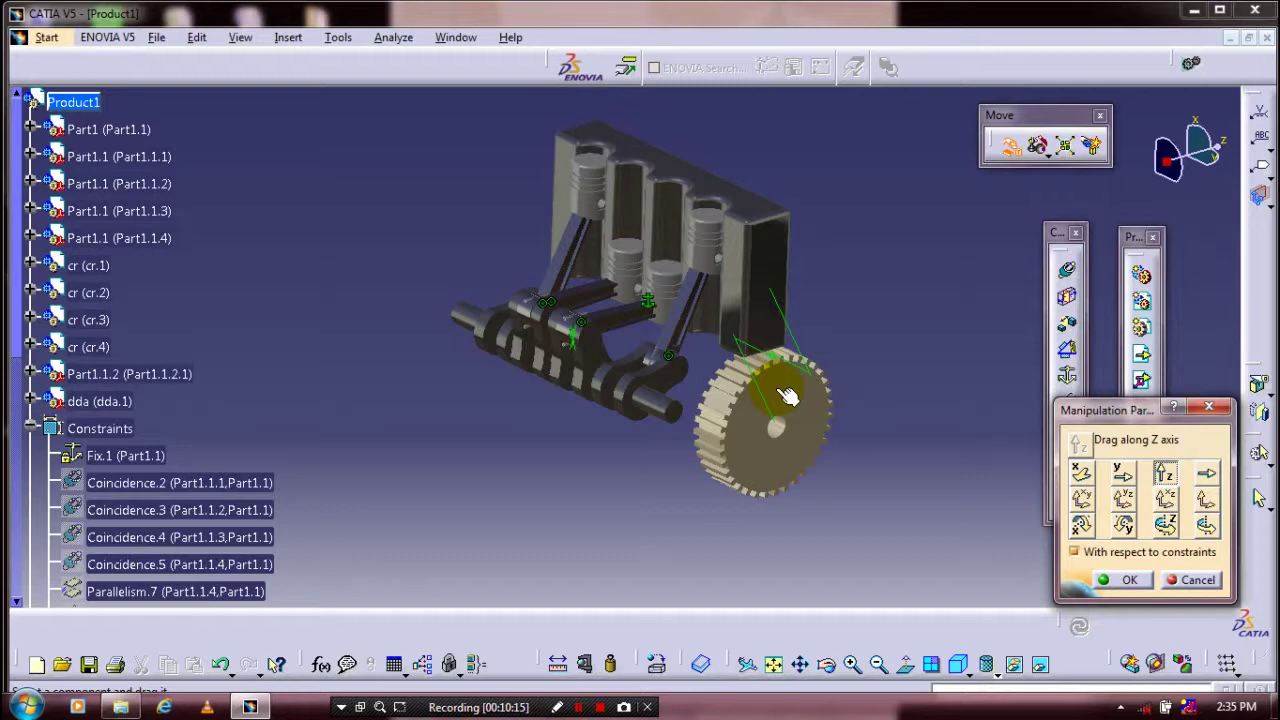
left_click_drag(788, 396, 738, 463)
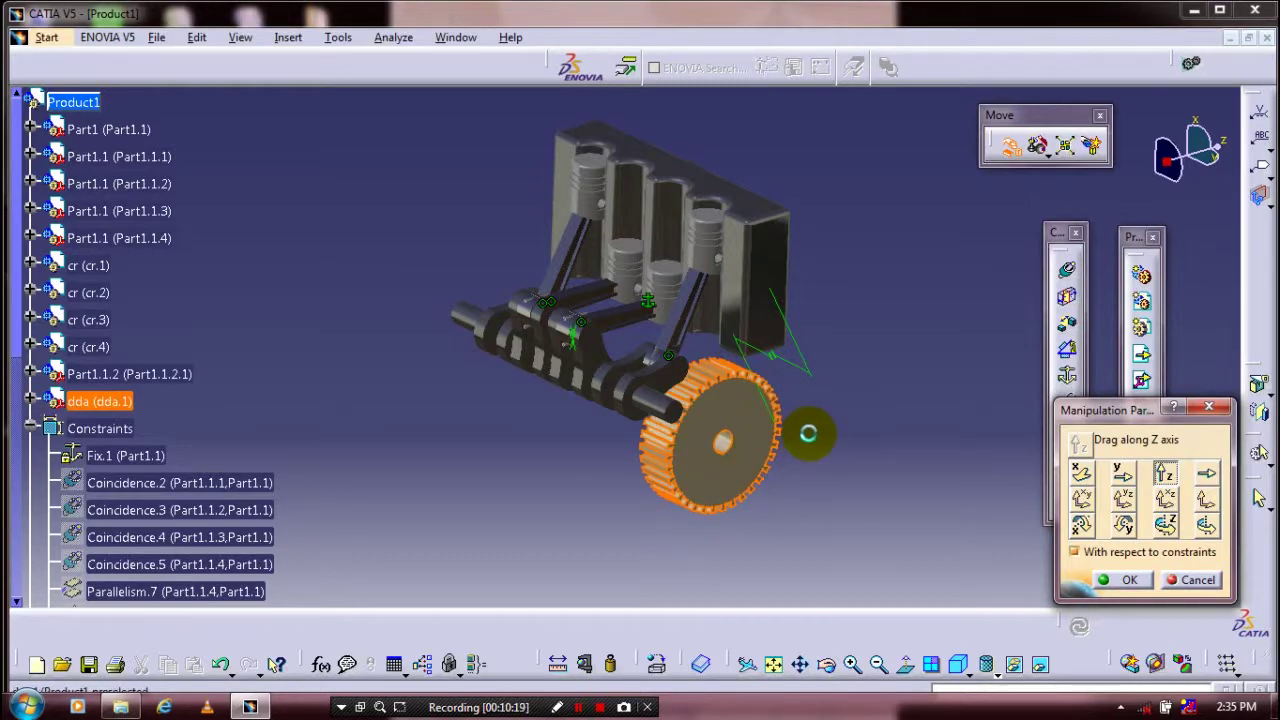
middle_click_drag(809, 431, 756, 440)
left_click_drag(757, 440, 732, 438)
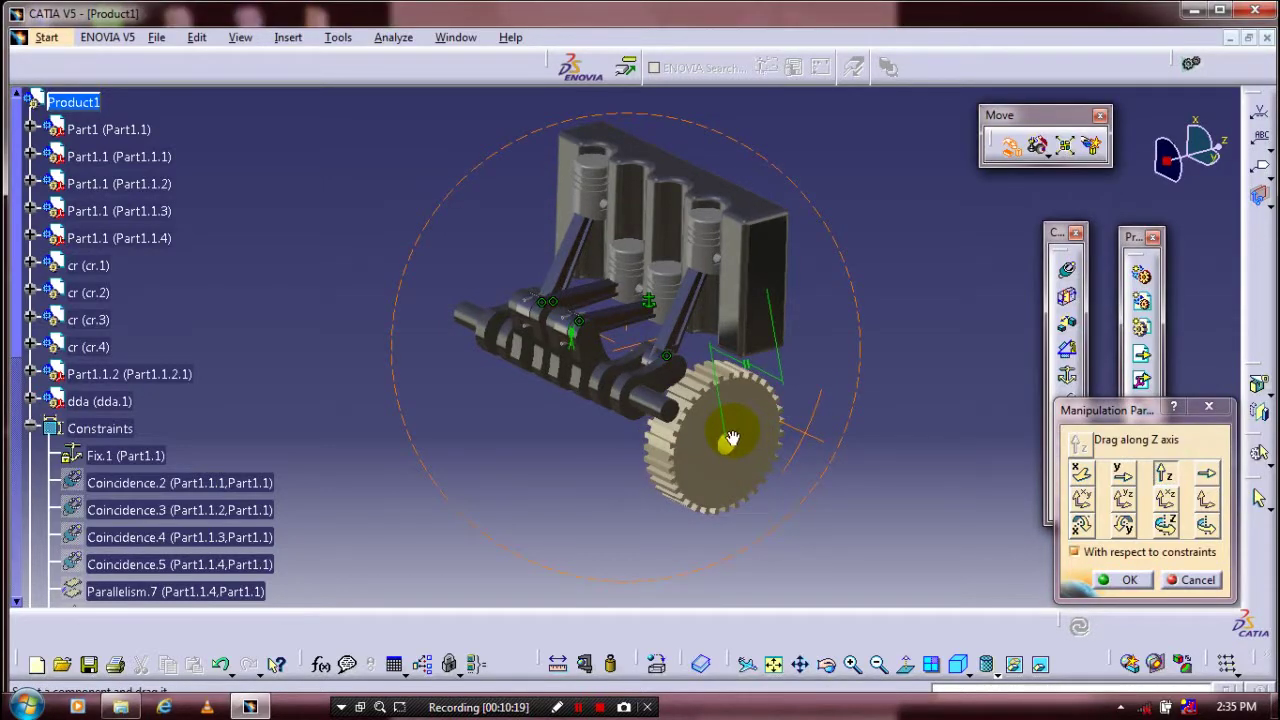
middle_click_drag(732, 438, 696, 439)
left_click_drag(696, 439, 652, 437)
middle_click(603, 430)
middle_click_drag(492, 433, 930, 413)
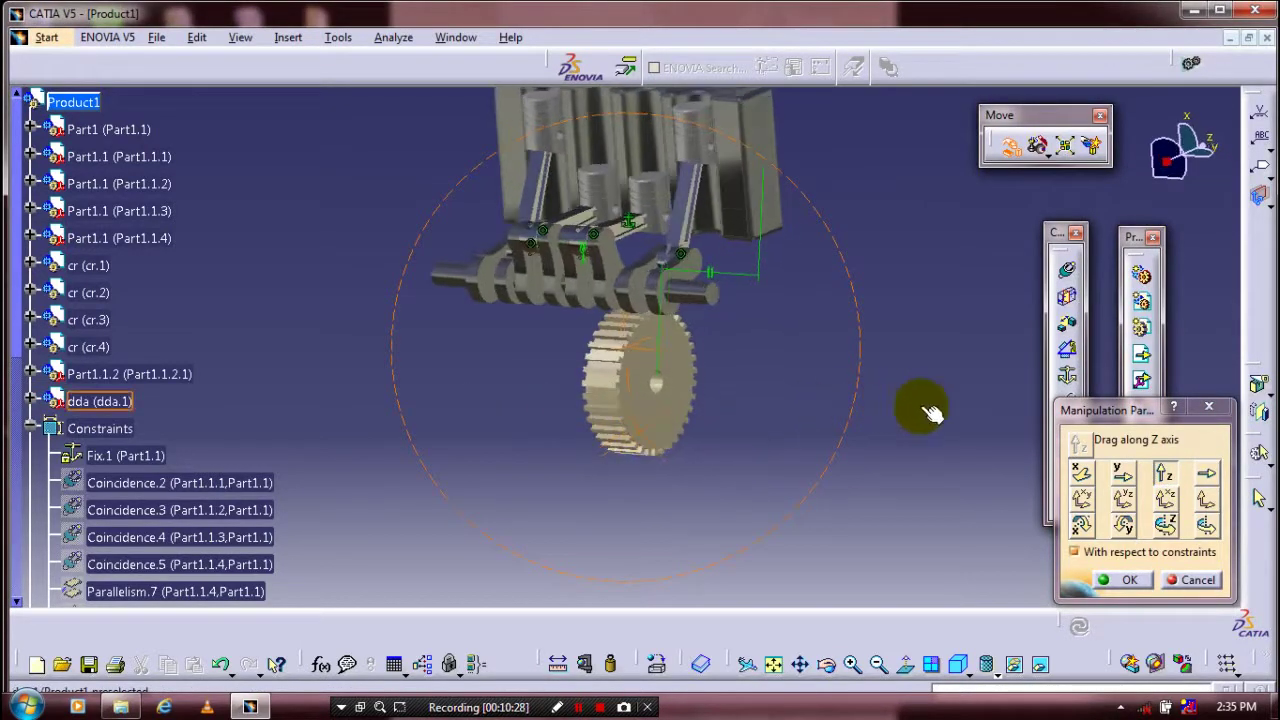
Step: Manipulate the flywheel outward along the Y axis and up along the X axis to sit roughly in line with the crankshaft's end
left_click(1122, 474)
left_click_drag(663, 371, 800, 366)
middle_click_drag(549, 399, 650, 400)
left_click(1081, 472)
left_click_drag(700, 356, 763, 290)
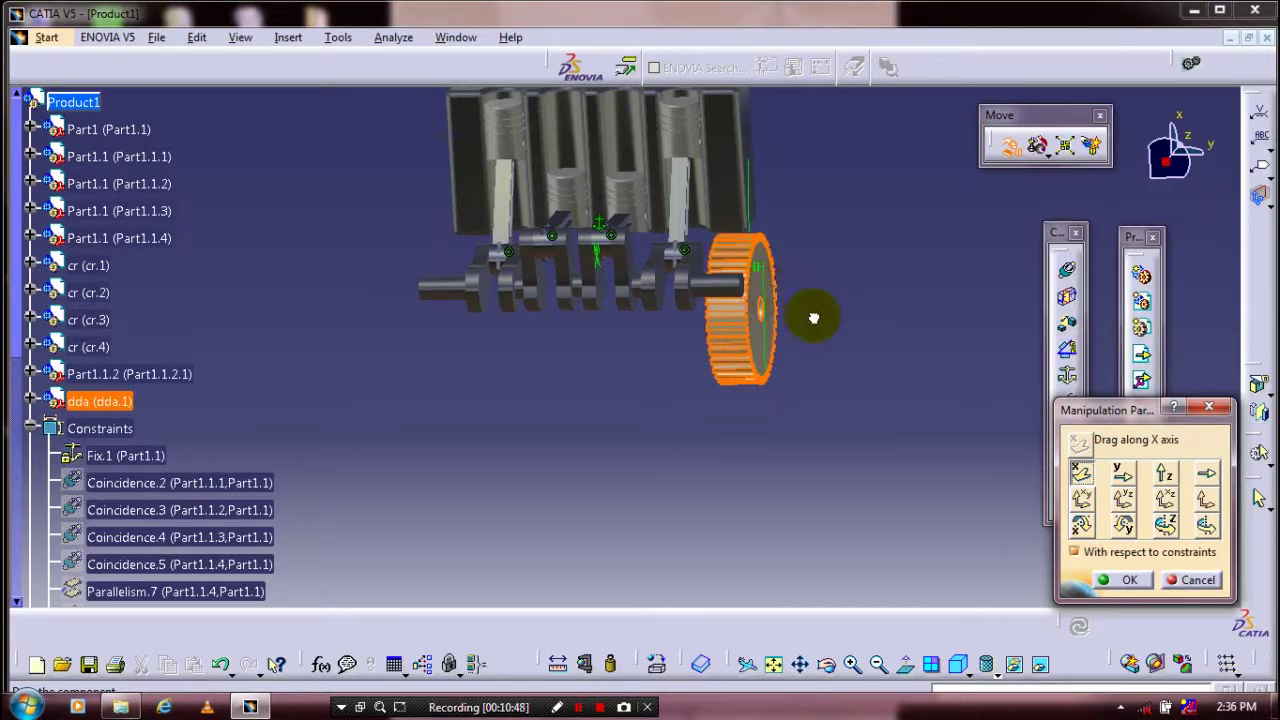
middle_click_drag(795, 320, 765, 292)
left_click_drag(766, 305, 766, 288)
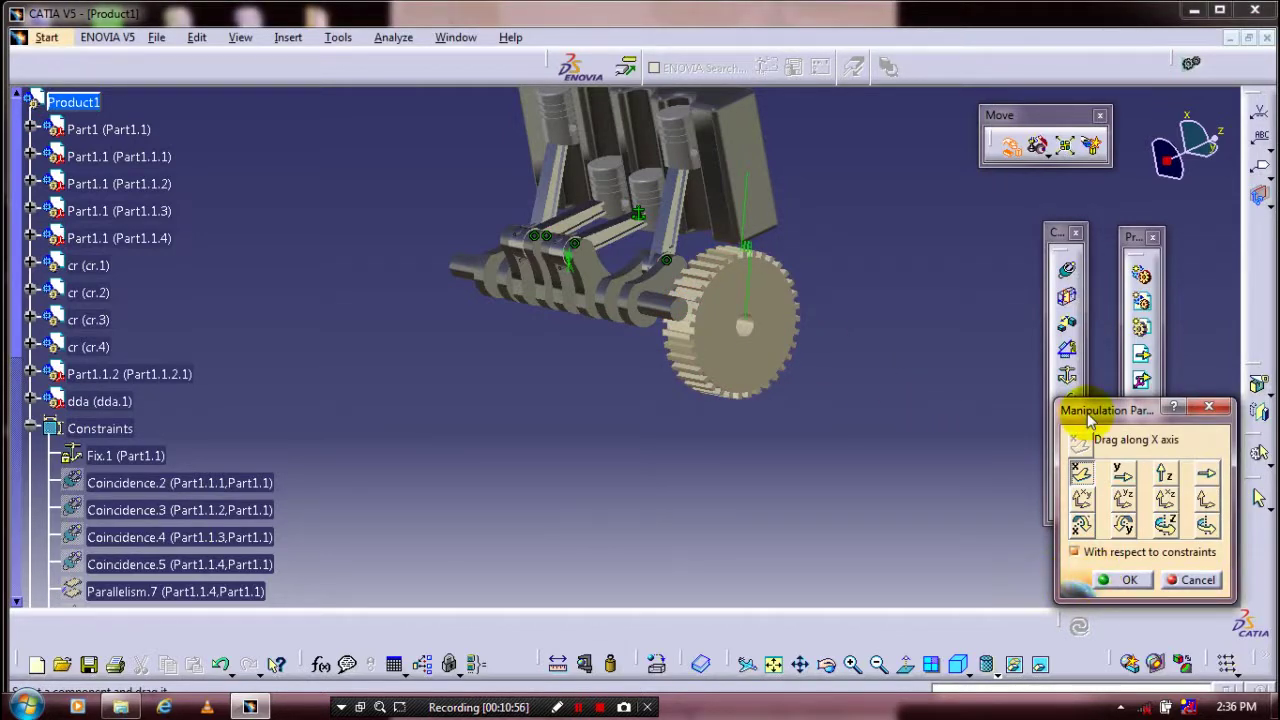
Step: Fix the flywheel in place and add a coincidence constraint between the crankshaft's axis and the flywheel's hole axis
left_click(1068, 376)
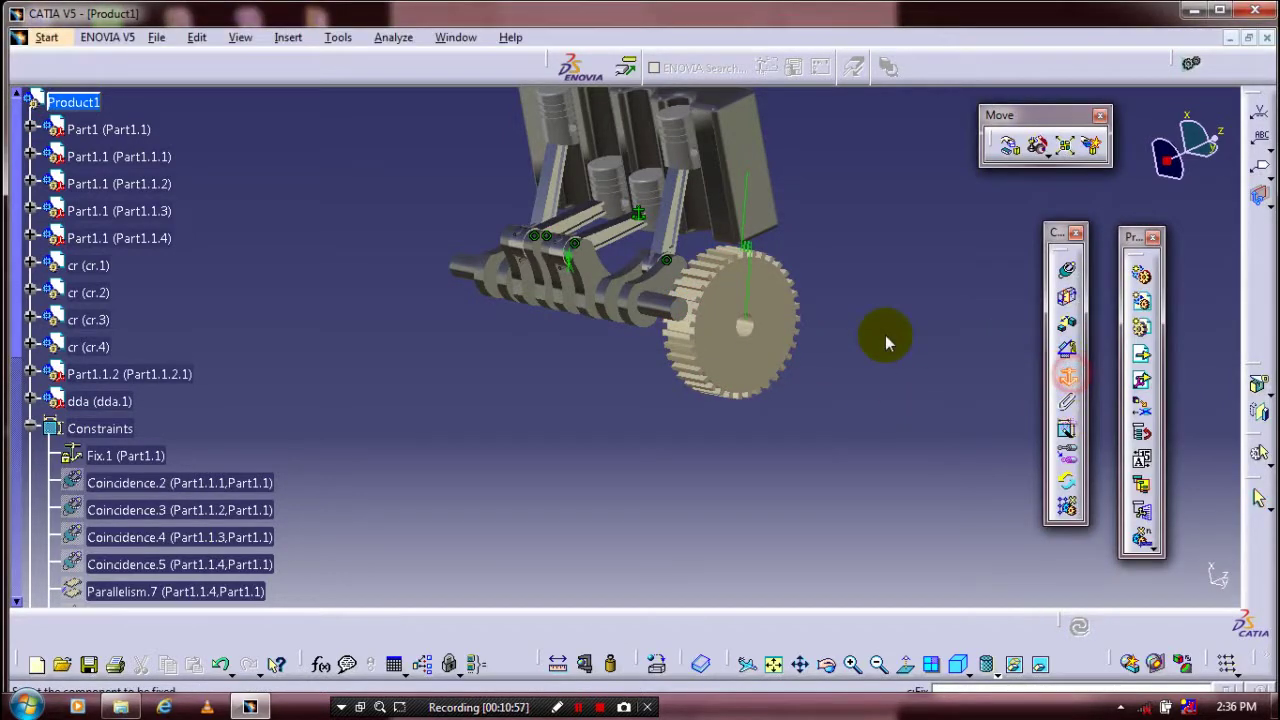
left_click(771, 325)
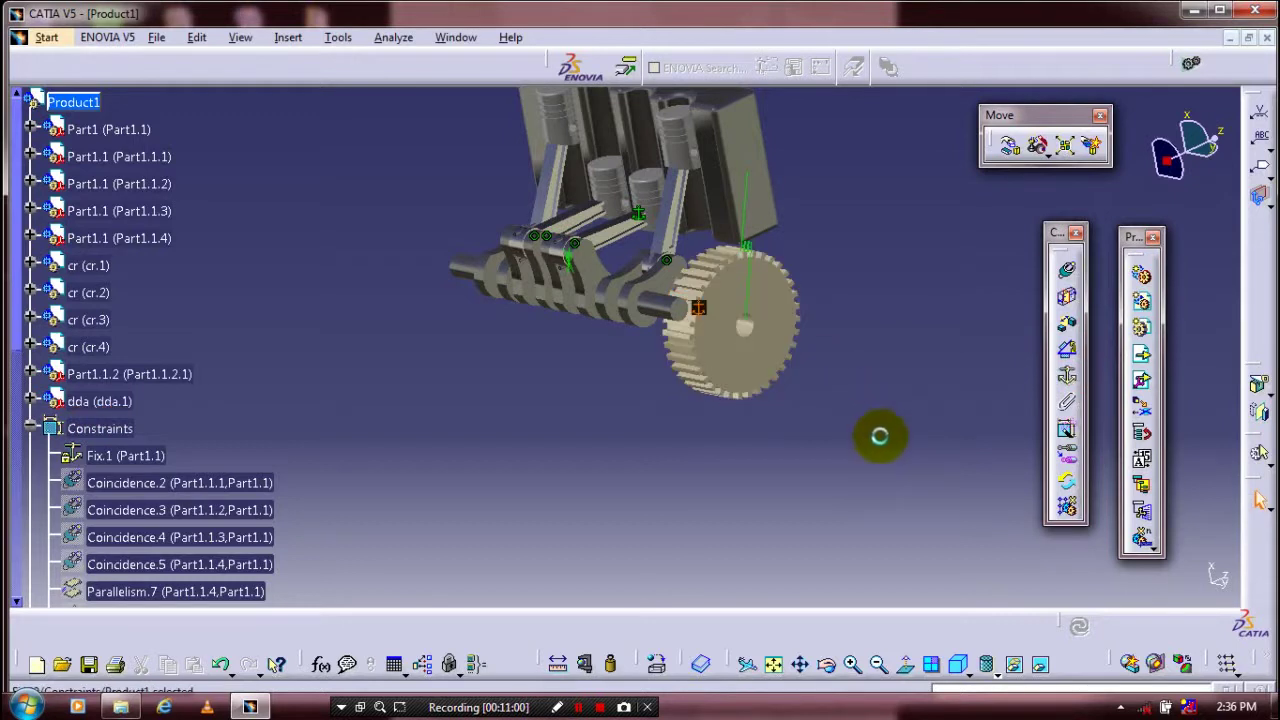
left_click(1067, 270)
left_click(647, 307)
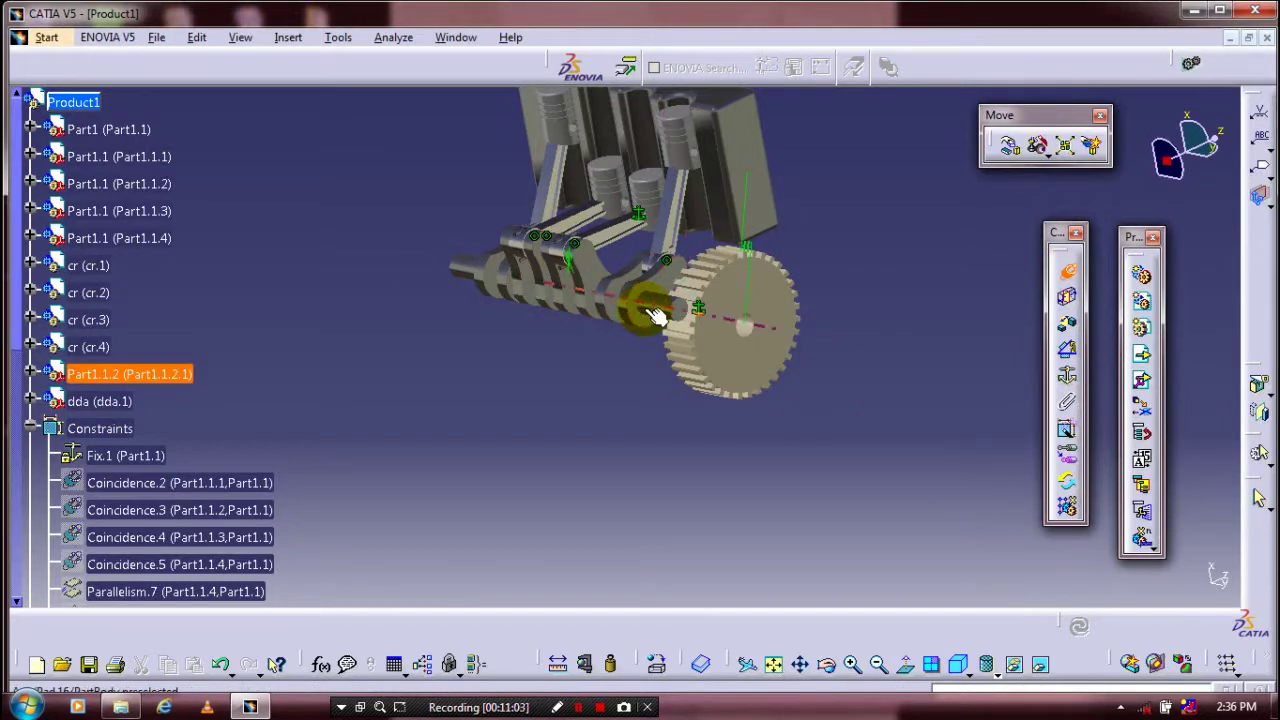
left_click(748, 343)
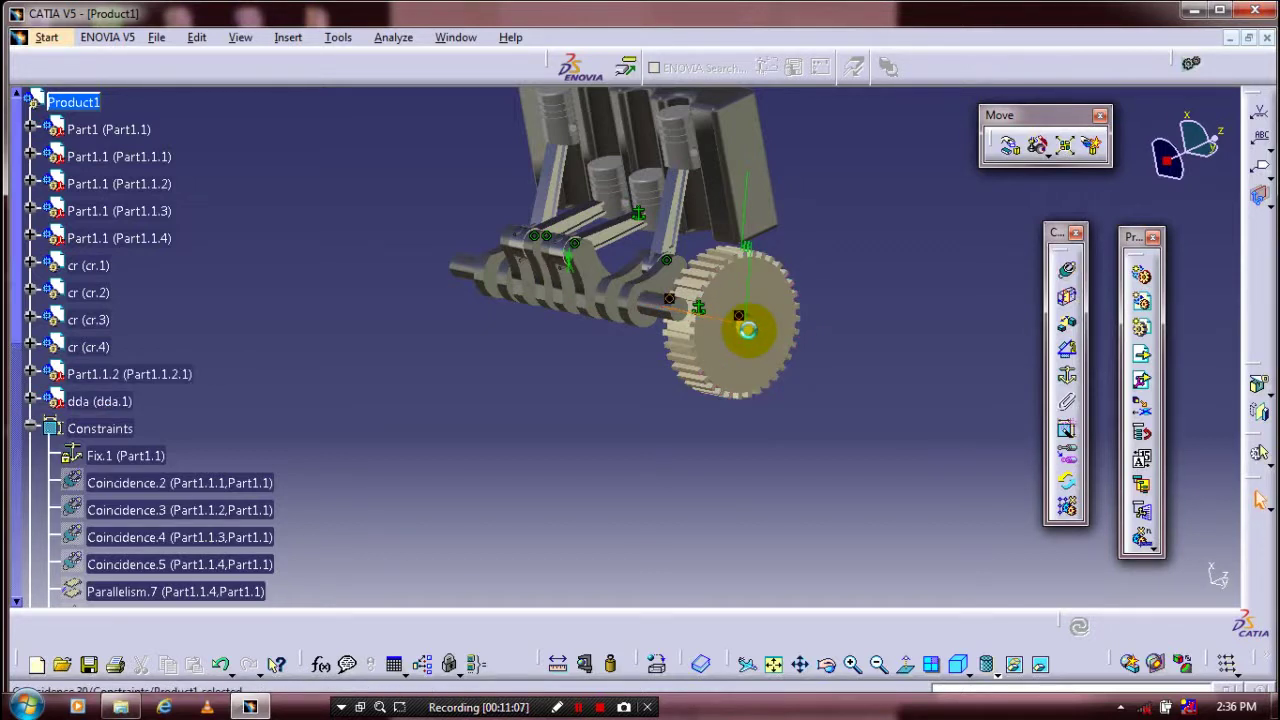
Step: Smart Move the displaced third piston from below the crankshaft back up into its cylinder bore, without automatic constraint creation
middle_click_drag(760, 375, 685, 390)
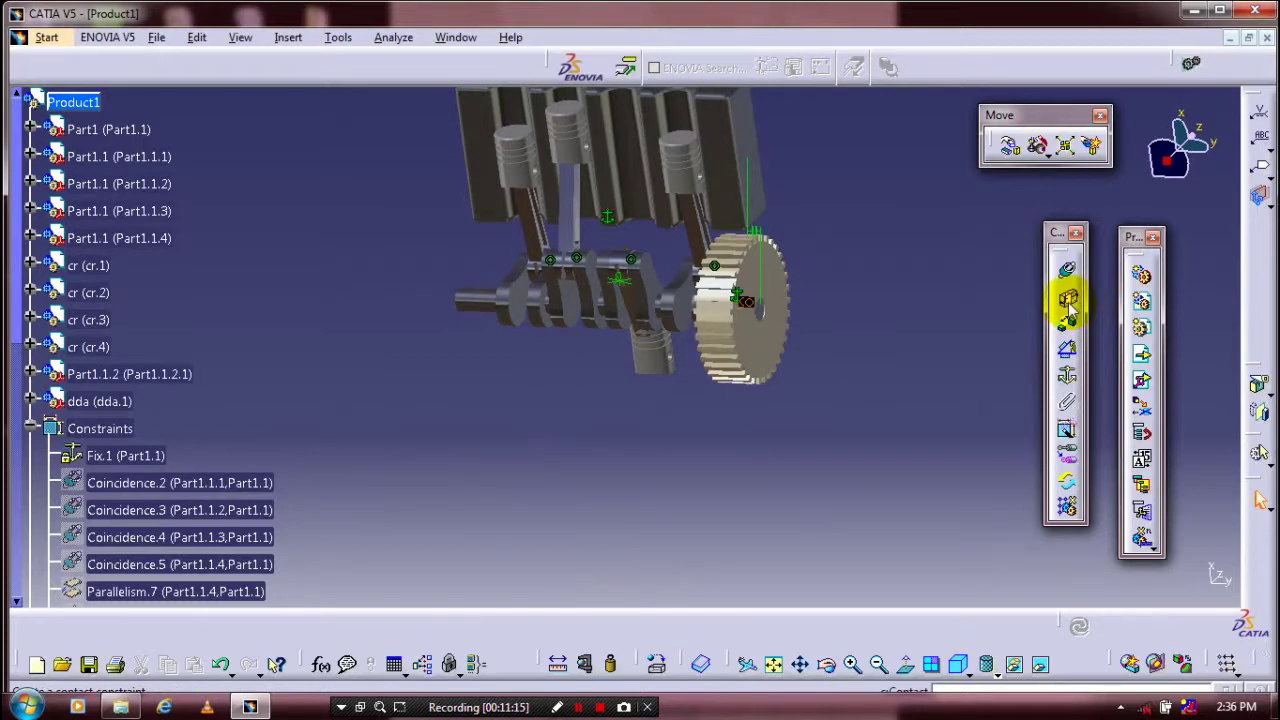
left_click(1037, 145)
left_click(656, 366)
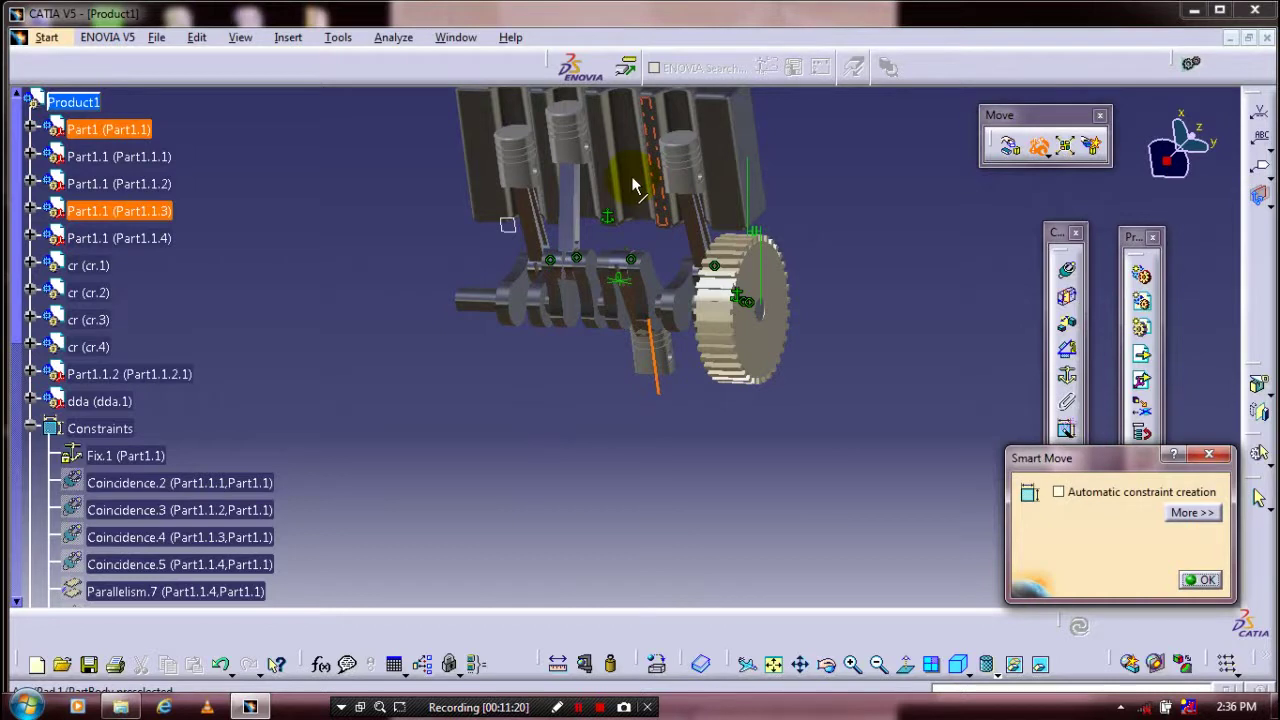
left_click(632, 186)
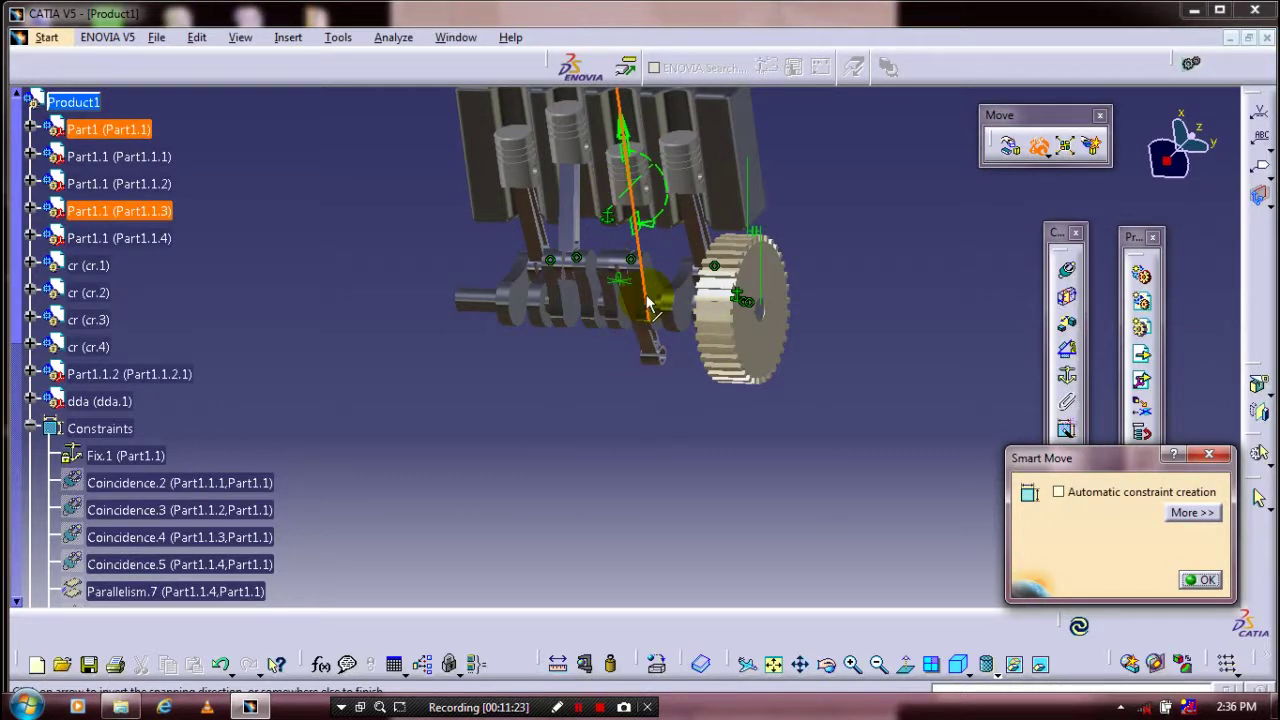
left_click(1196, 579)
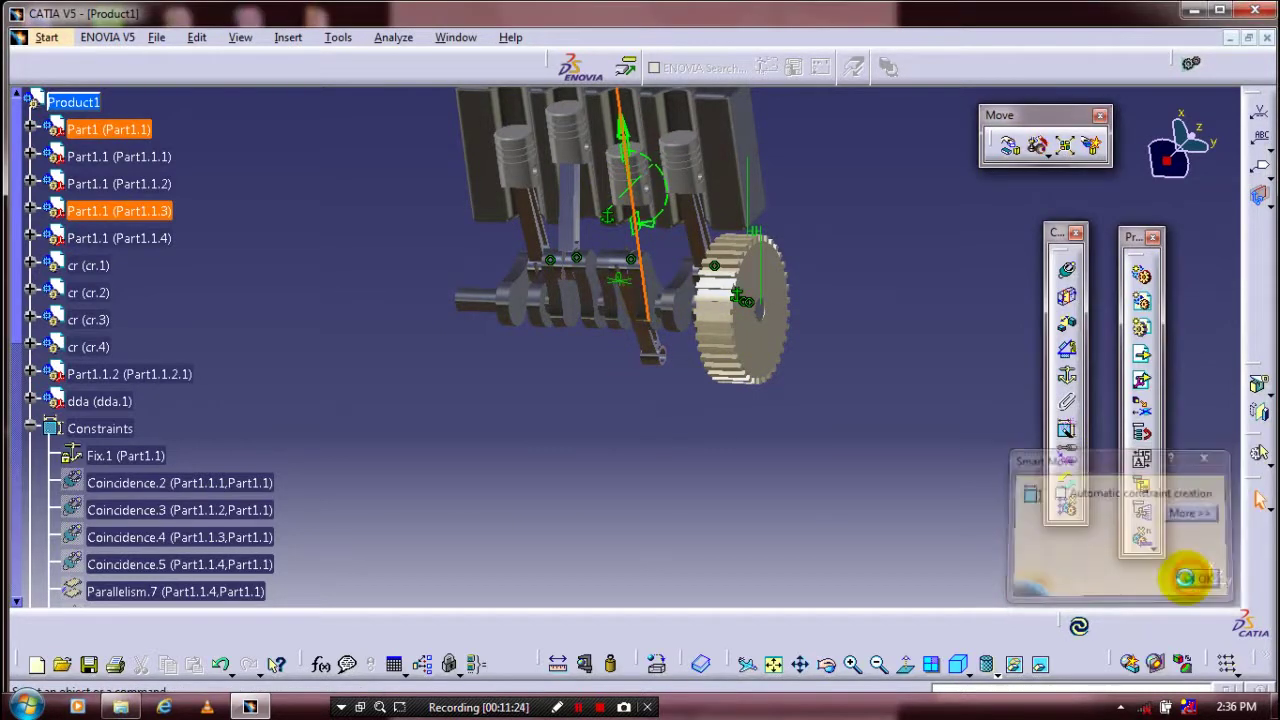
Step: Smart Move the third connecting rod up under its piston, without automatic constraint creation, and update the assembly
left_click(1037, 147)
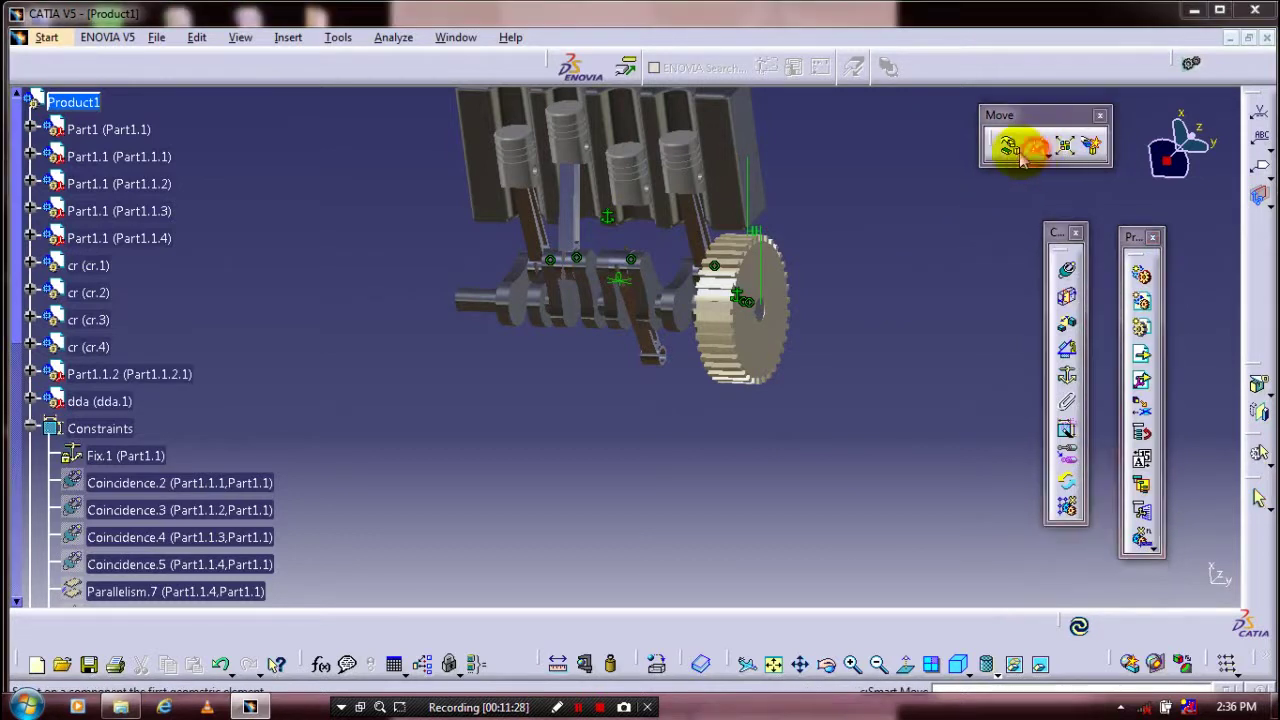
left_click(651, 364)
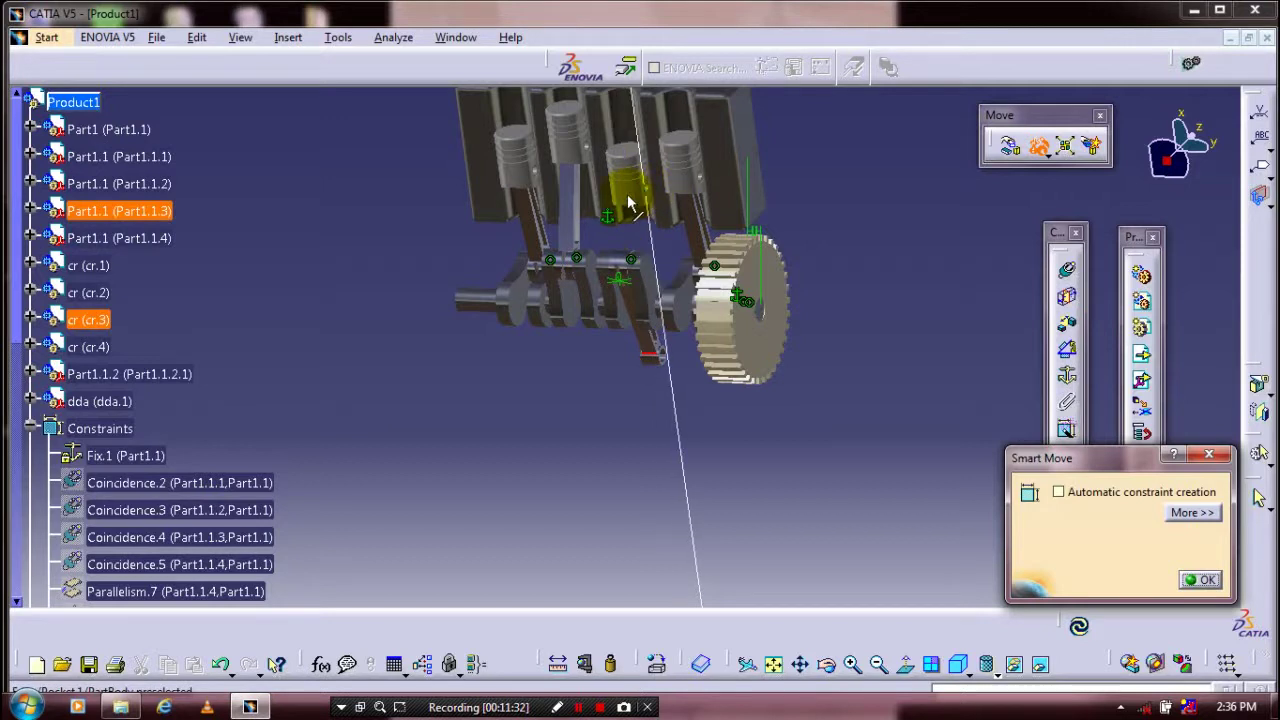
left_click(630, 200)
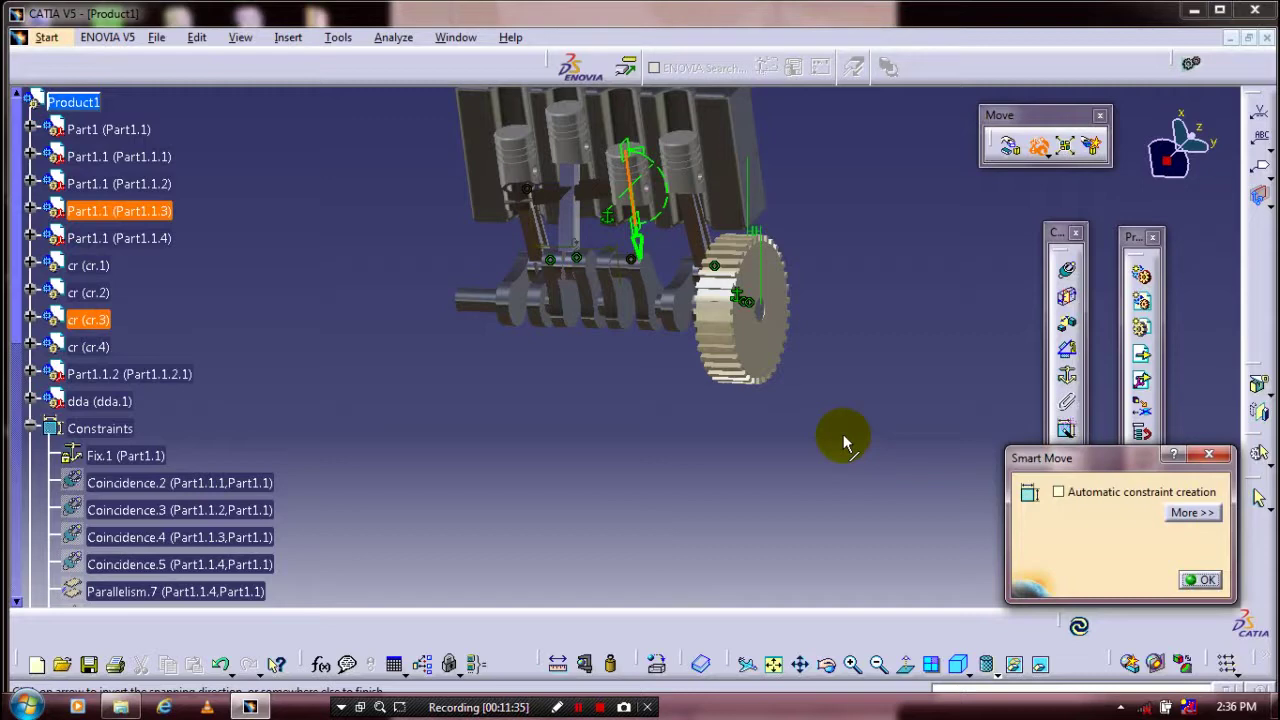
left_click(1200, 580)
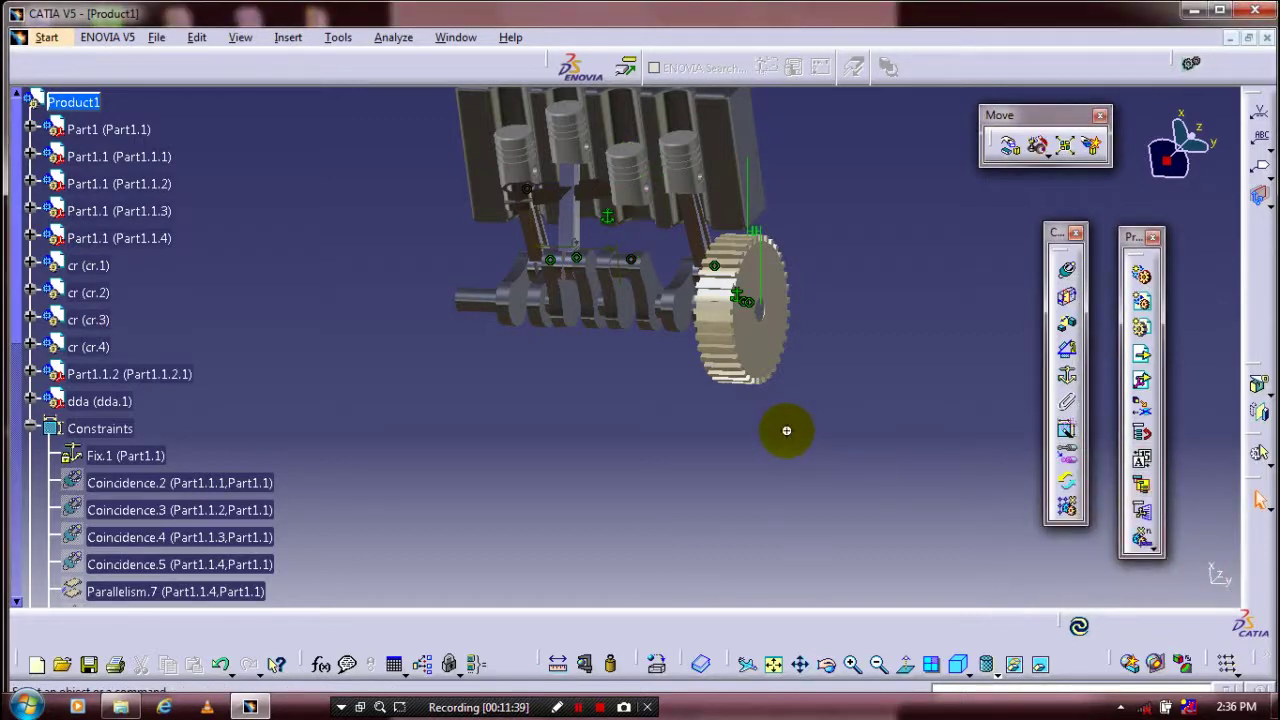
left_click(1080, 628)
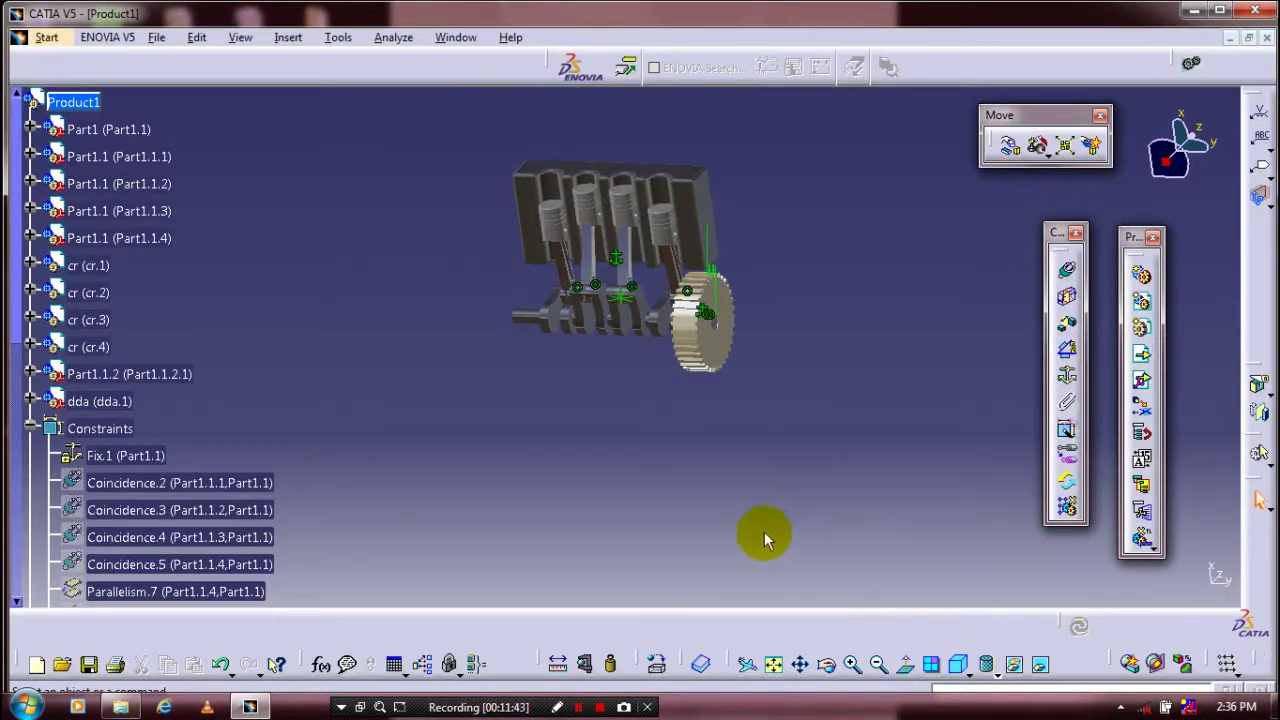
middle_click_drag(634, 449, 682, 452)
middle_click_drag(797, 485, 846, 460)
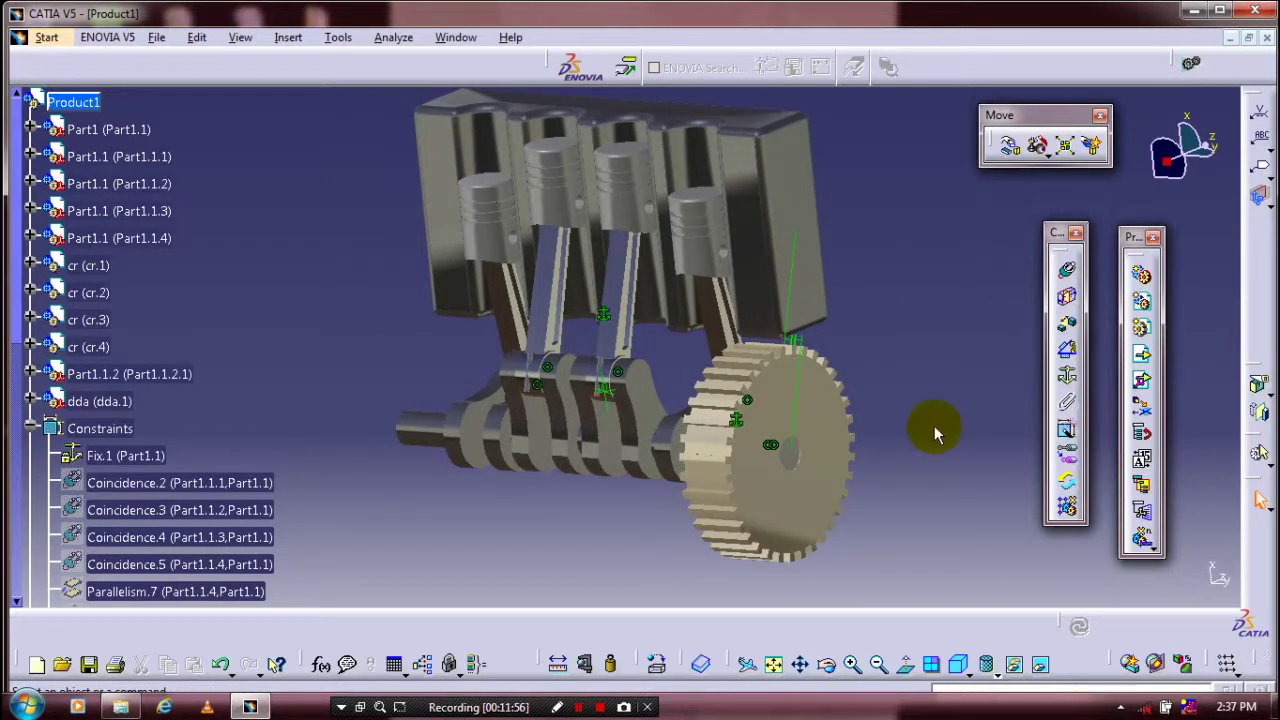
Step: Hide the constraints from Coincidence.22 through Coincidence.30 in the specification tree
scroll(243, 423, "down", 2)
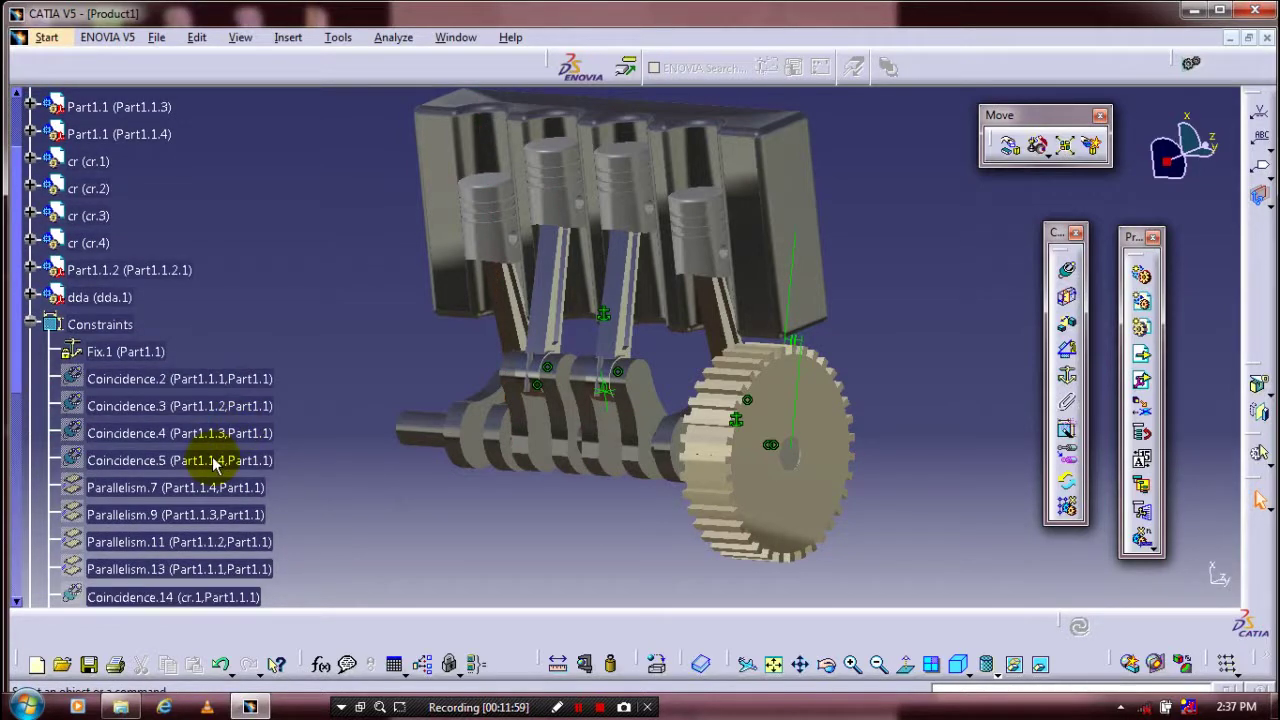
scroll(213, 463, "down", 10)
left_click(140, 484)
left_click(150, 457, "ctrl")
left_click(162, 430, "ctrl")
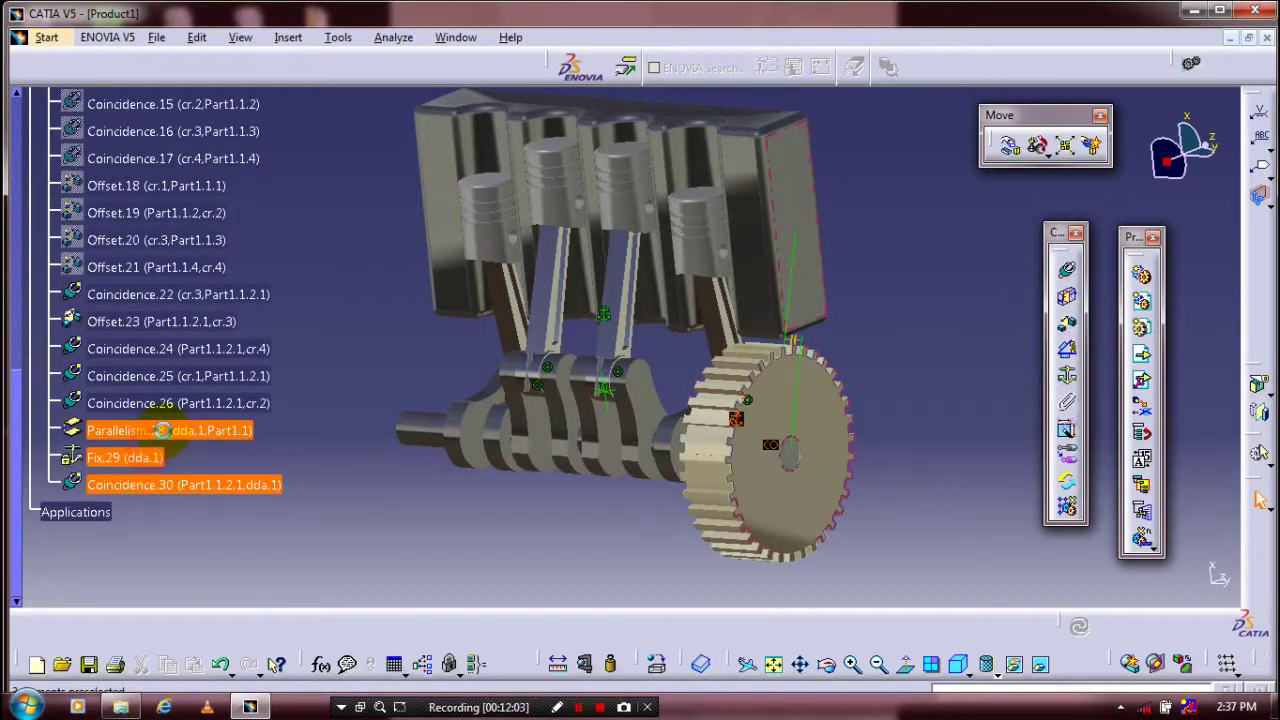
left_click(172, 403, "ctrl")
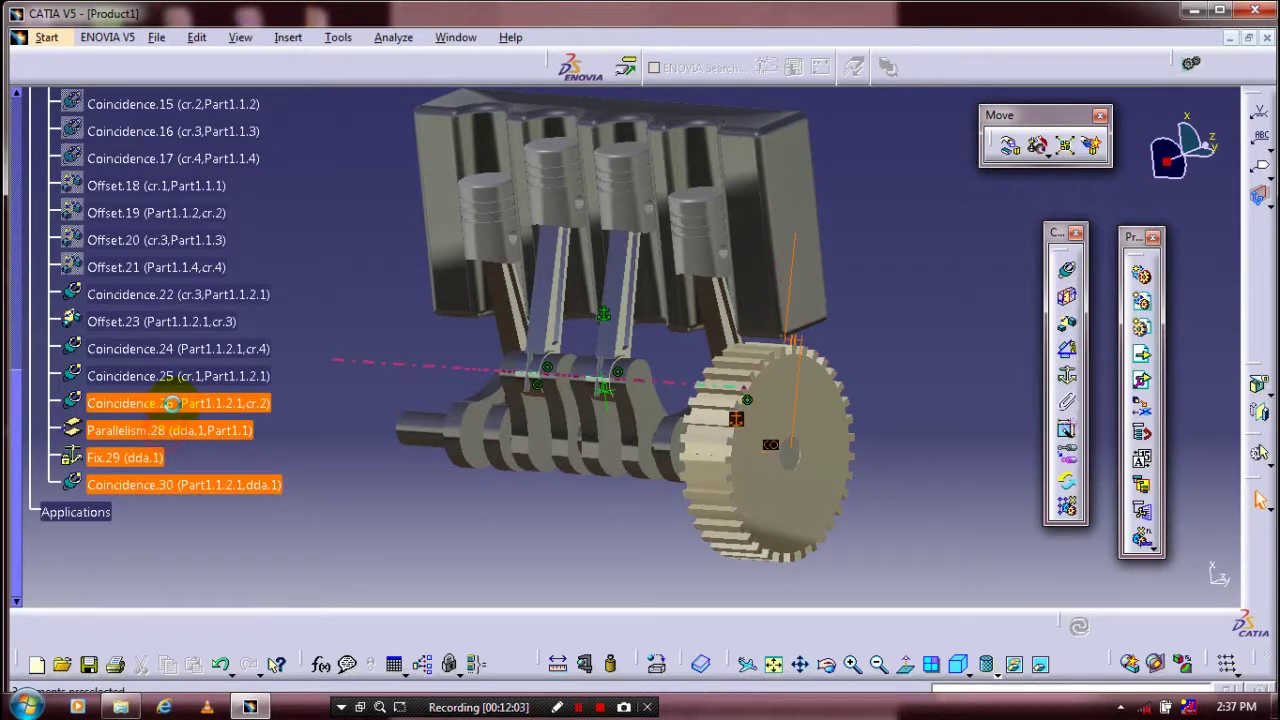
left_click(172, 321, "shift")
left_click(177, 294, "ctrl")
right_click(178, 296)
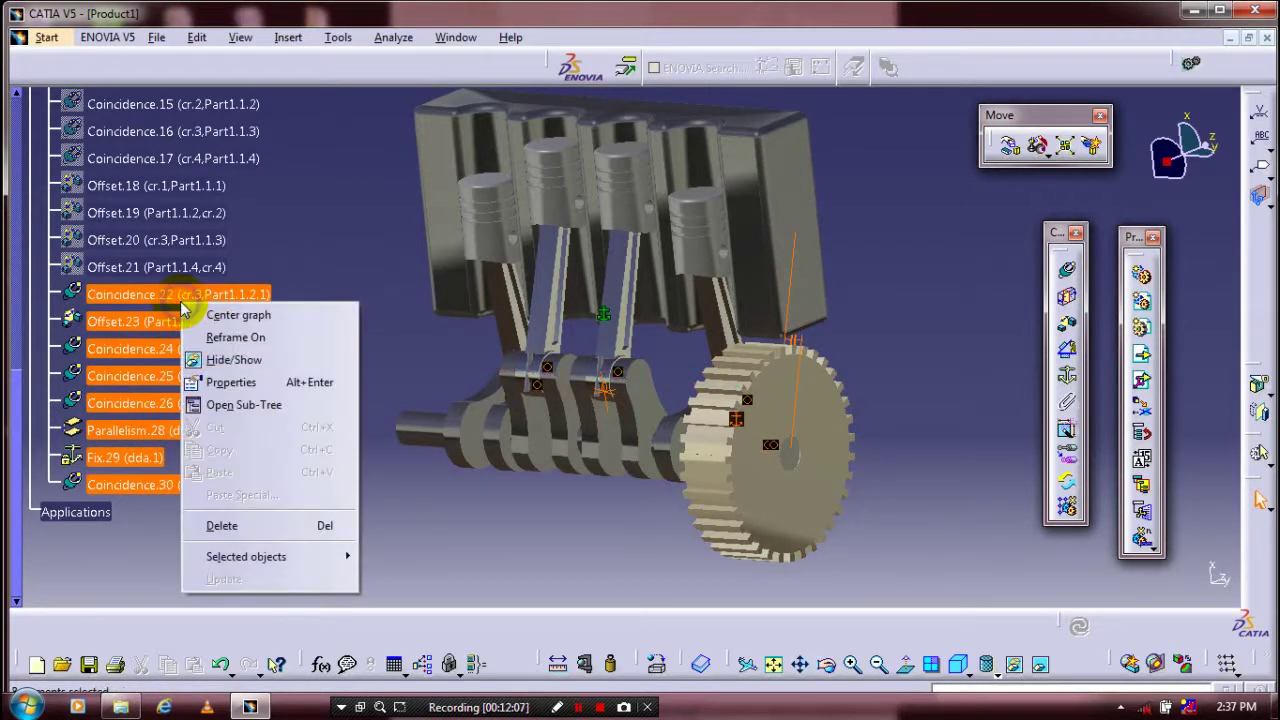
left_click(224, 359)
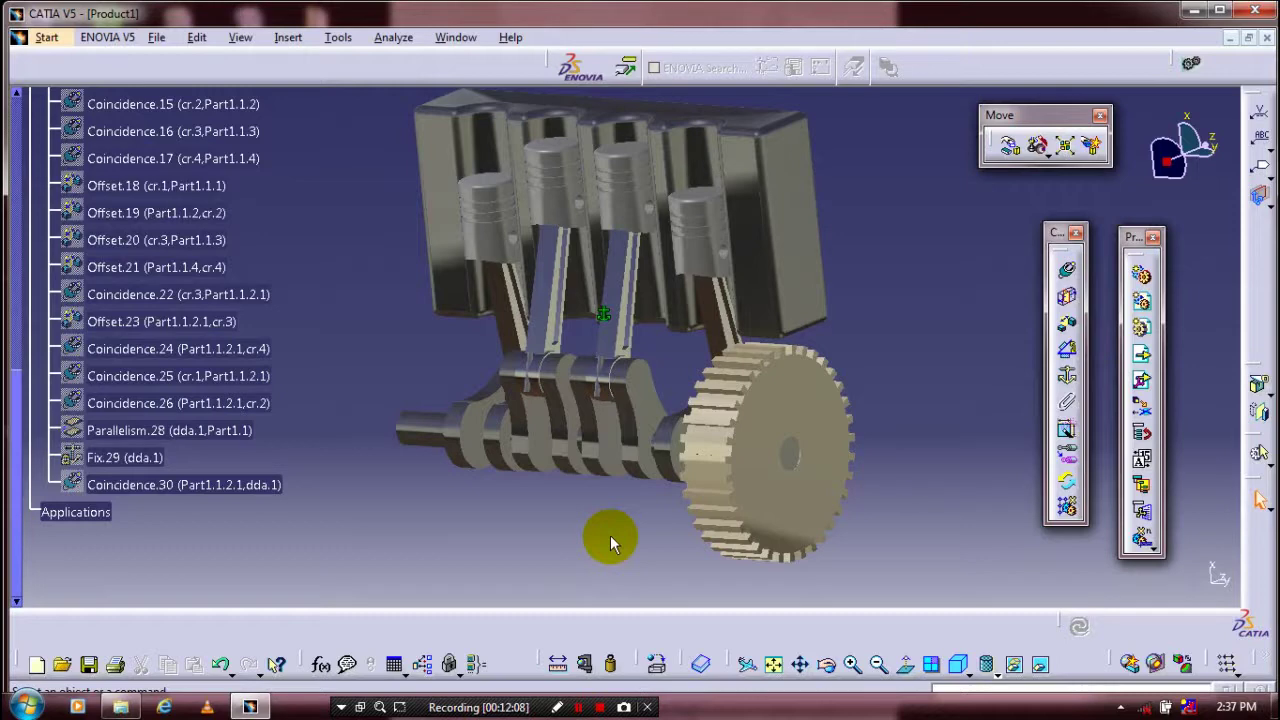
Step: Manipulate the crankshaft around the Y axis with respect to constraints
left_click(1011, 146)
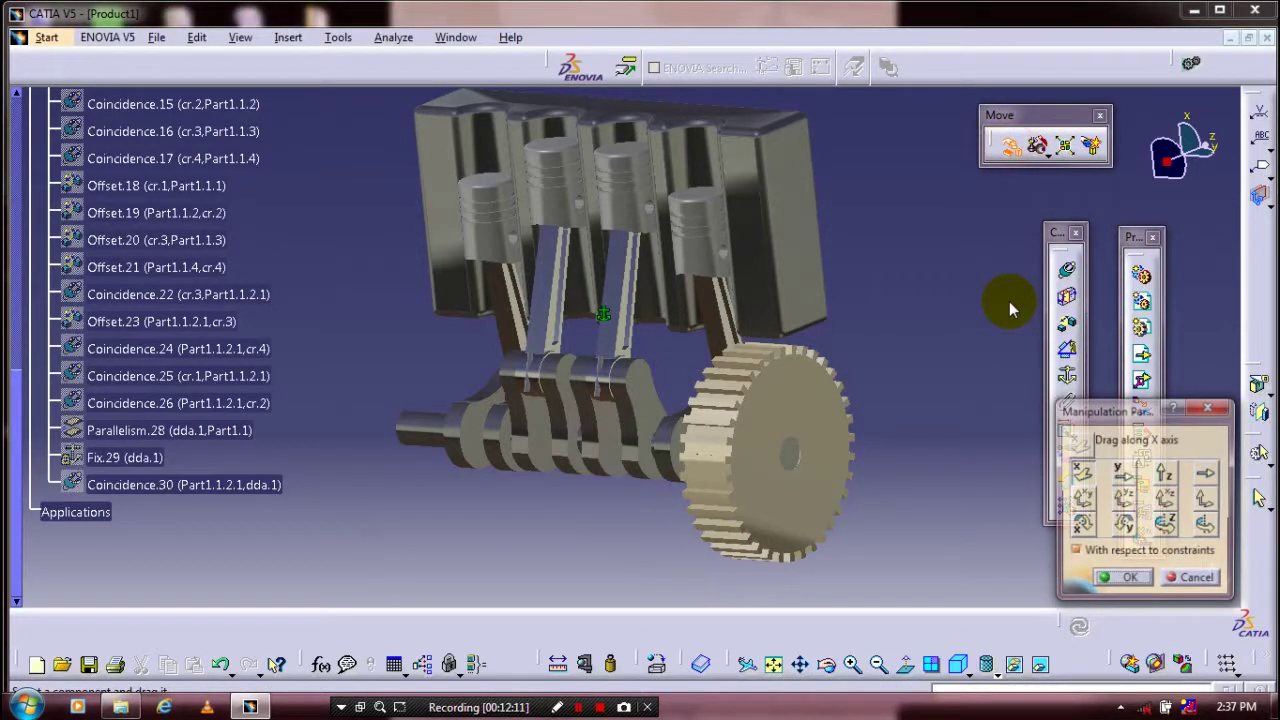
left_click(1124, 527)
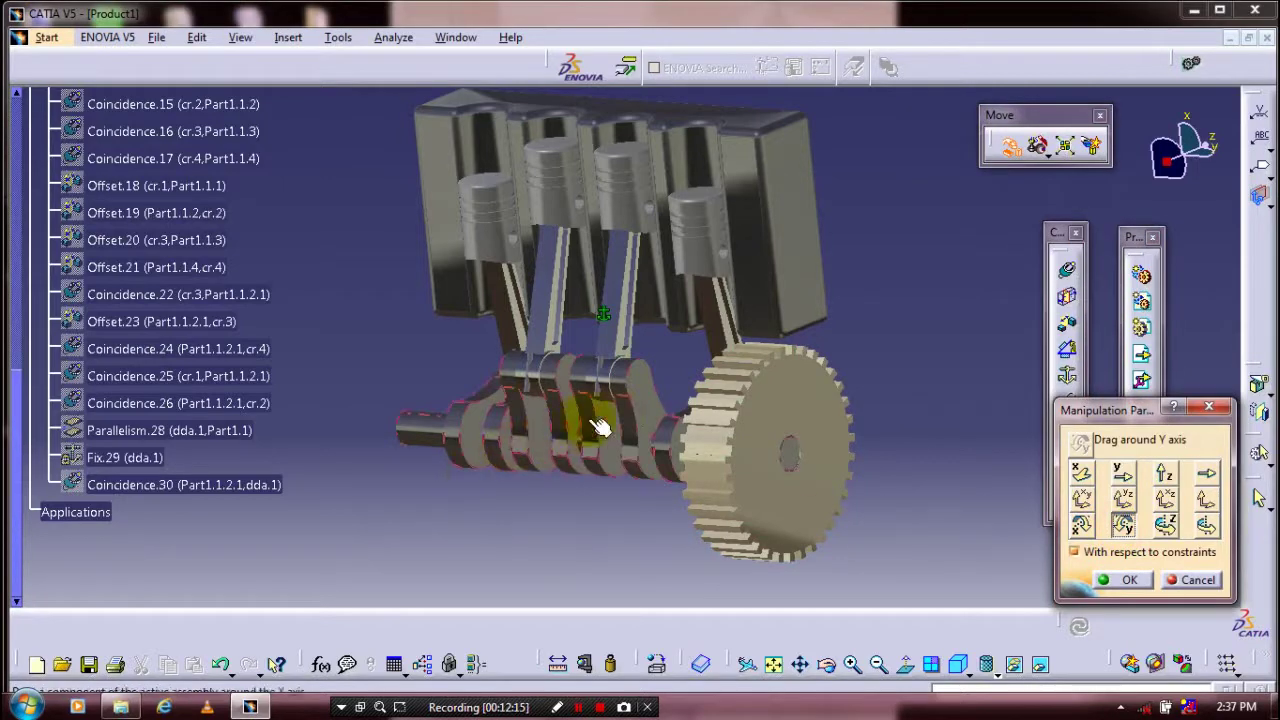